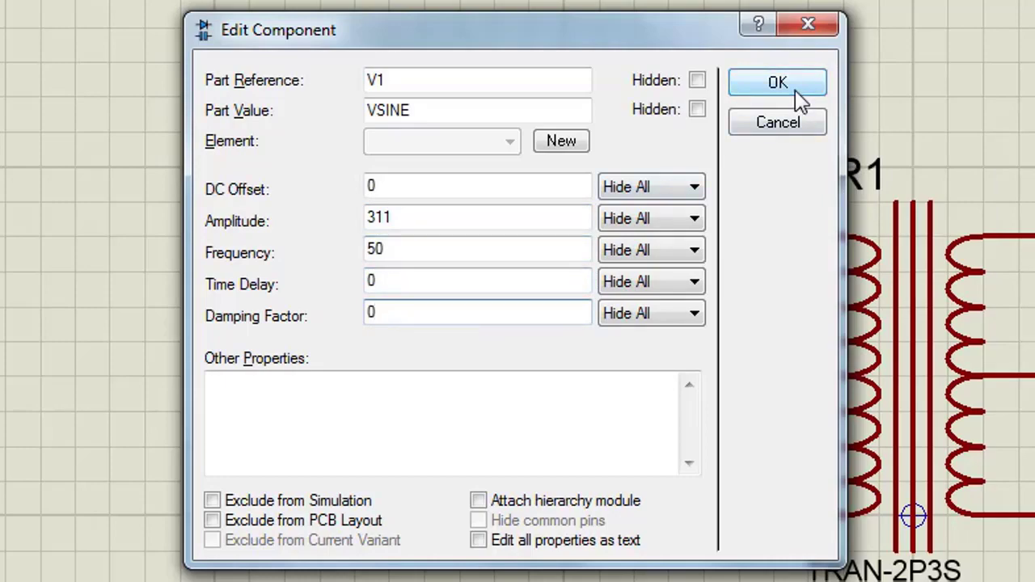
# Step: Hide the part value of sine source V1 and apply its component settings
pyautogui.click(697, 110)
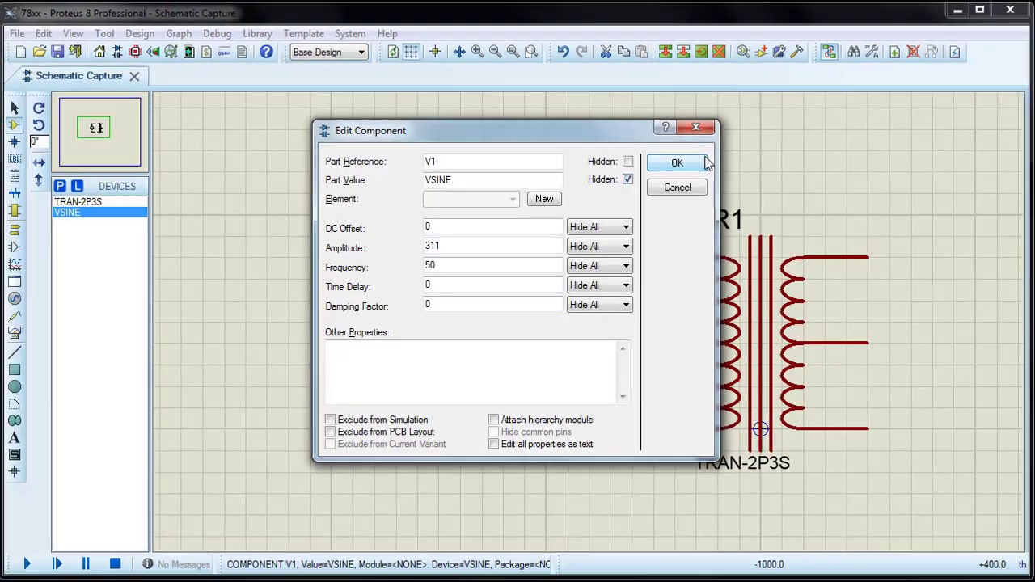
pyautogui.click(692, 163)
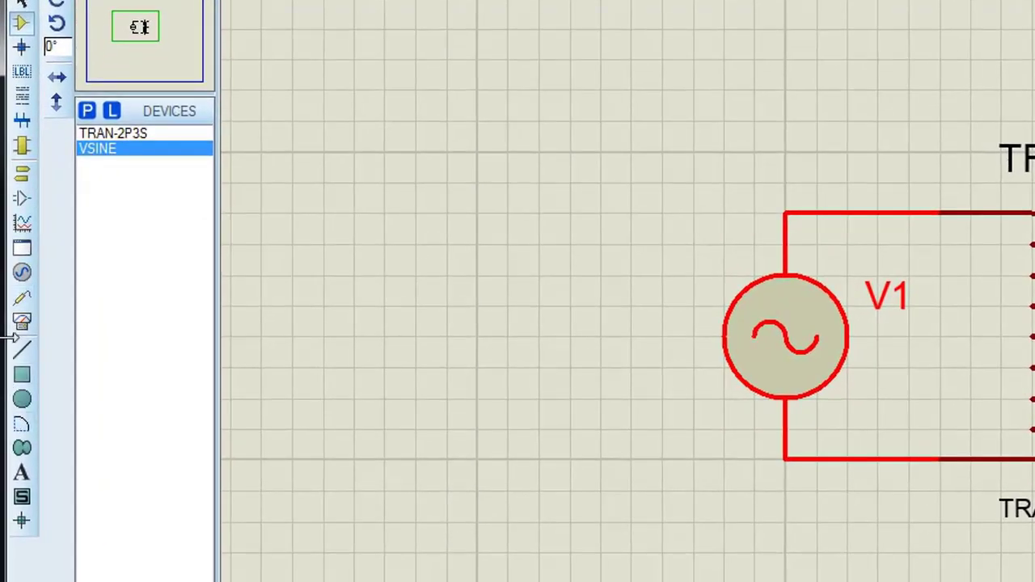
# Step: Place an AC voltmeter beside source V1 and wire it in parallel across the source
pyautogui.click(22, 323)
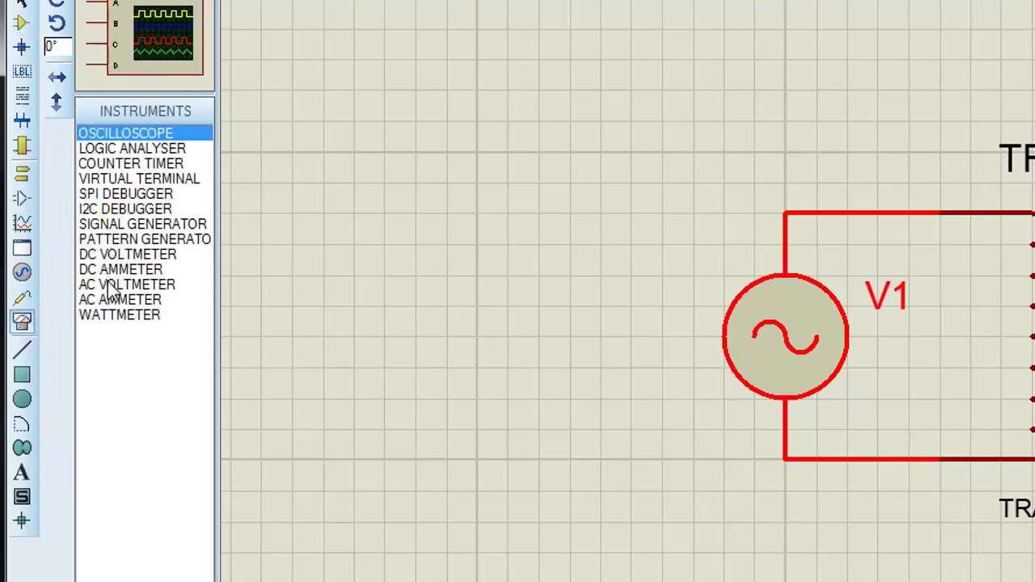
pyautogui.click(113, 284)
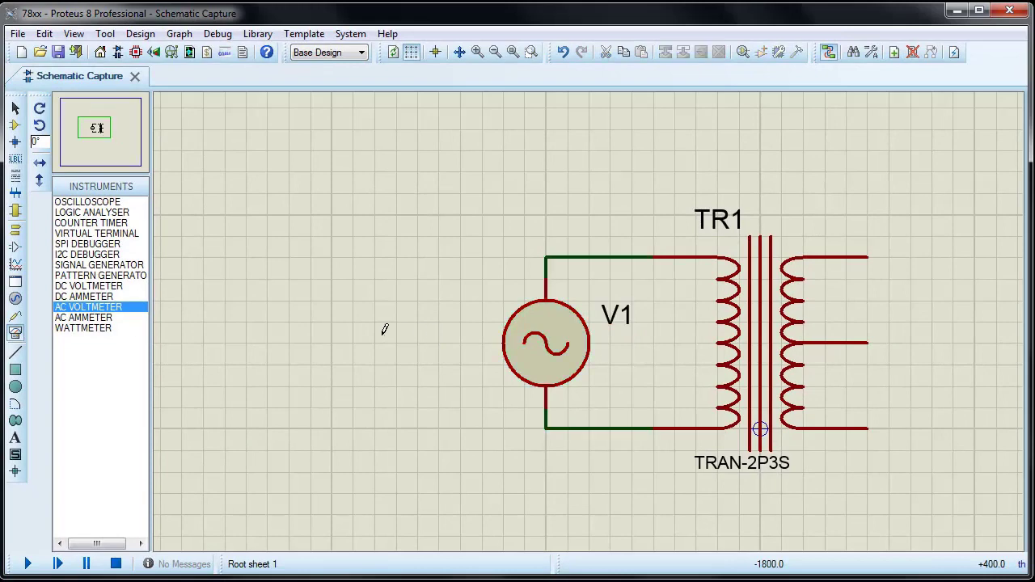
pyautogui.click(379, 335)
pyautogui.click(374, 344)
pyautogui.click(375, 279)
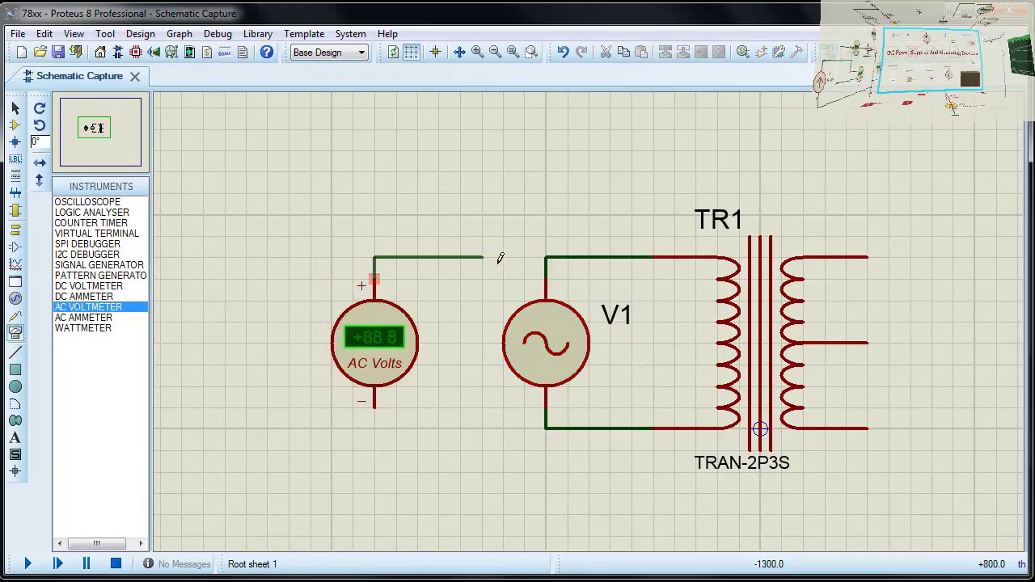
pyautogui.click(546, 257)
pyautogui.click(376, 409)
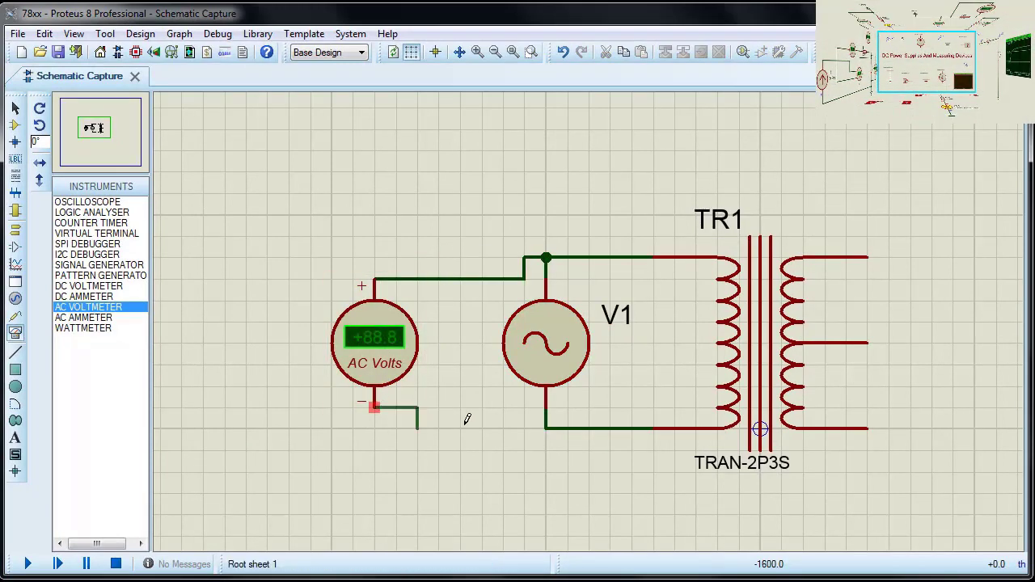
pyautogui.click(374, 428)
pyautogui.click(537, 427)
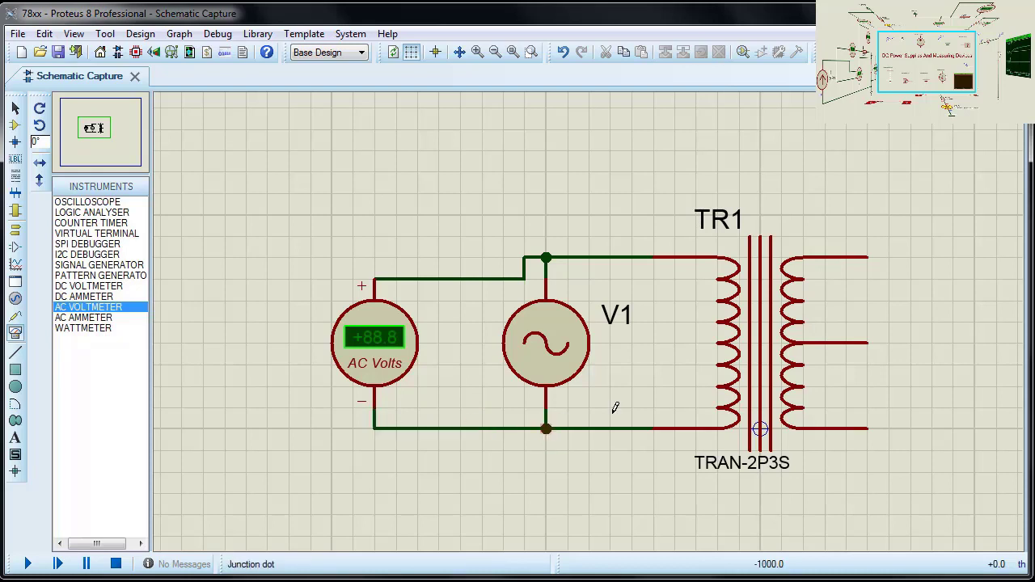
# Step: Place a second AC voltmeter and wire it between TR1's upper secondary terminal and centre tap
pyautogui.scroll(-1, 944, 226)
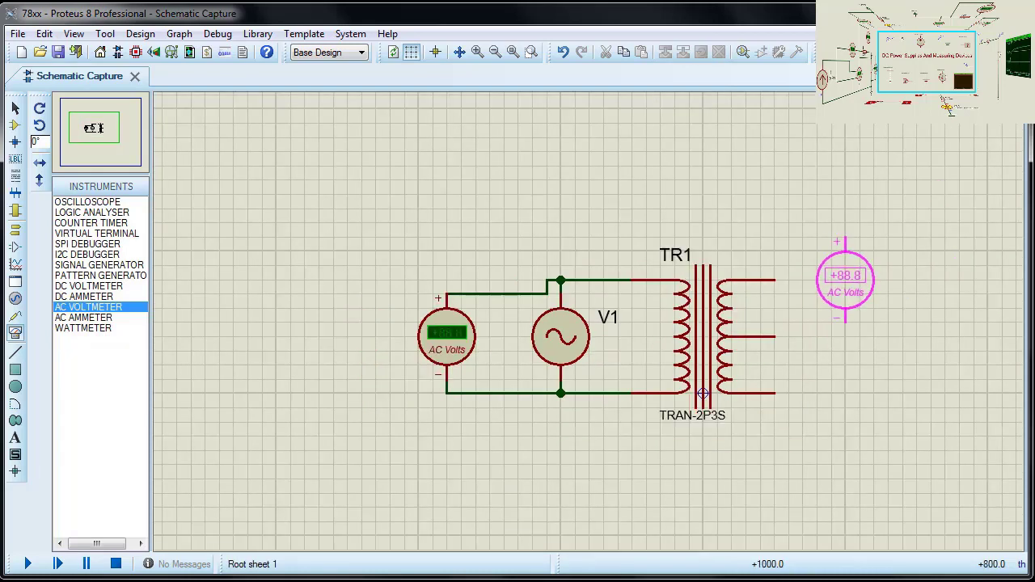
pyautogui.click(847, 233)
pyautogui.click(845, 237)
pyautogui.click(777, 280)
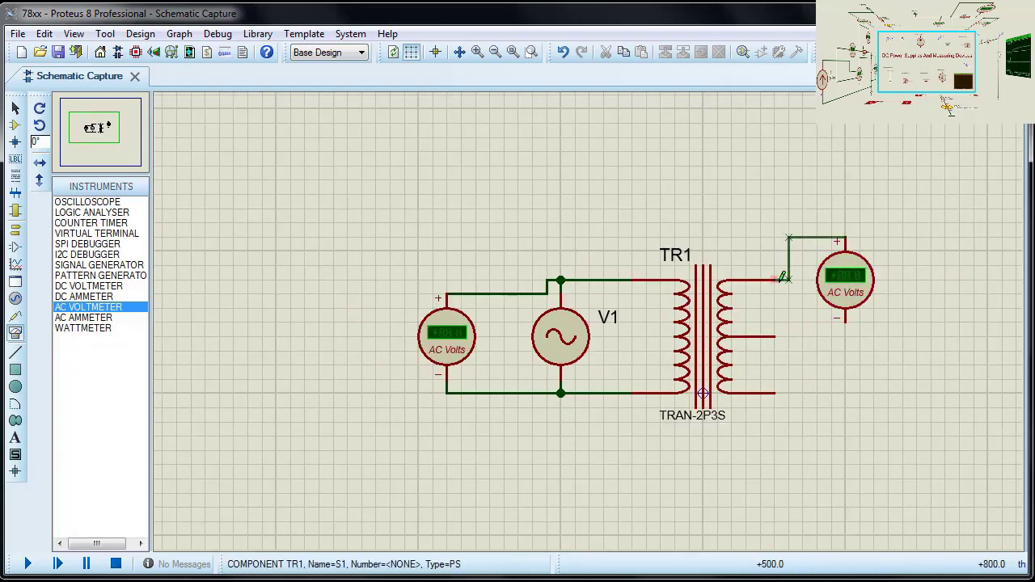
pyautogui.click(845, 319)
pyautogui.click(777, 336)
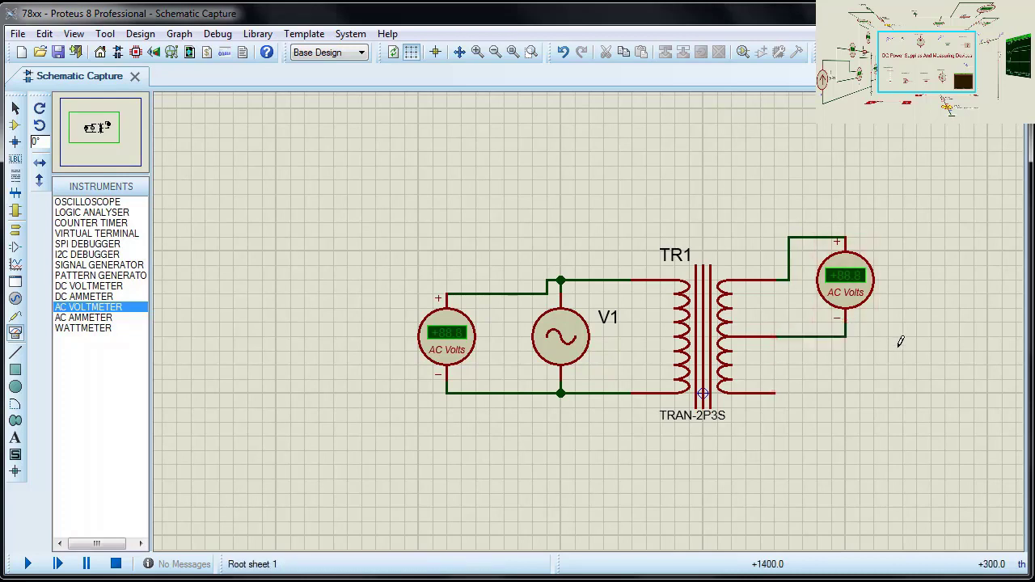
# Step: Place a third AC voltmeter and wire it between TR1's centre tap and lower secondary terminal
pyautogui.click(926, 380)
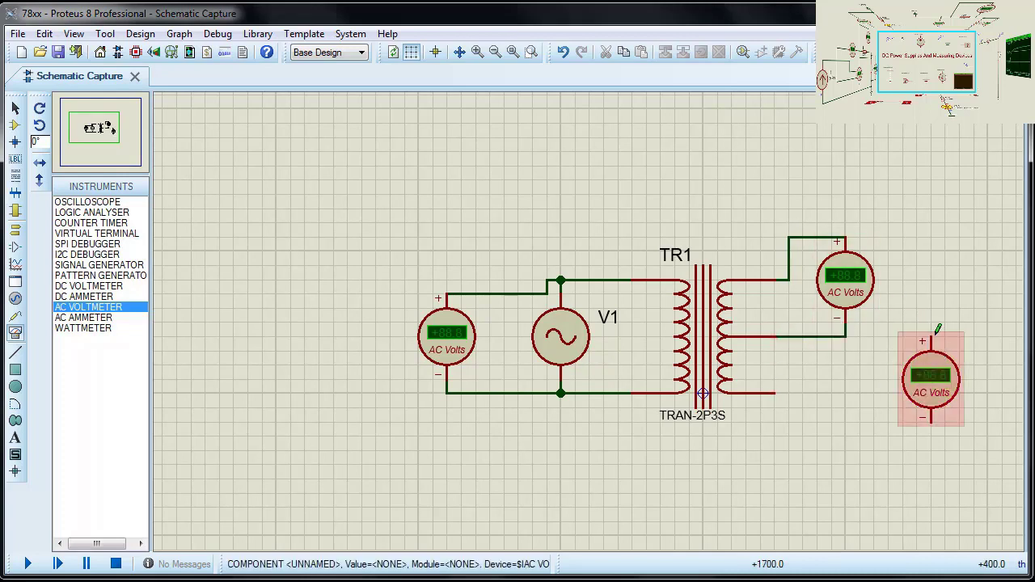
pyautogui.click(932, 337)
pyautogui.click(845, 336)
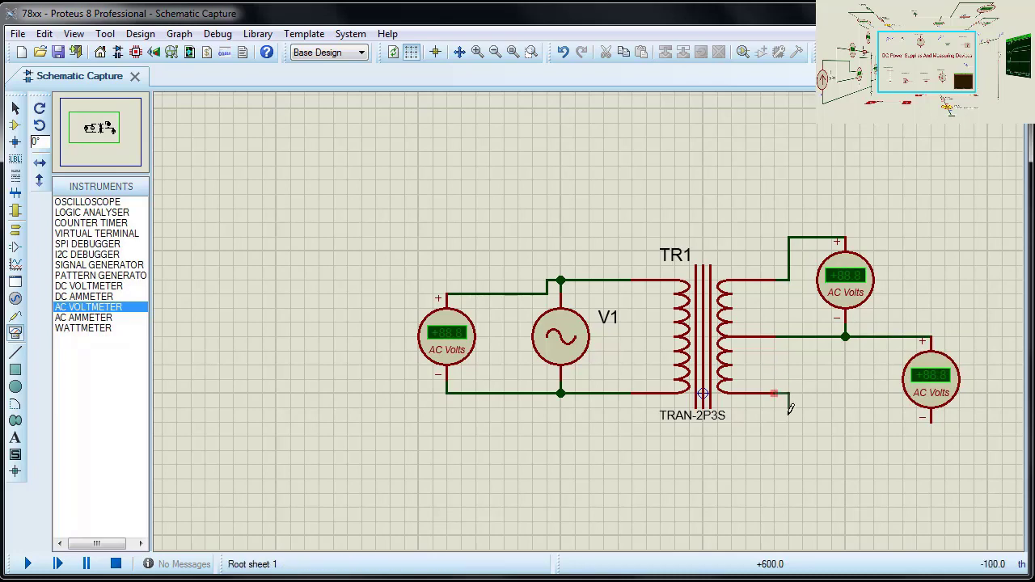
pyautogui.click(934, 433)
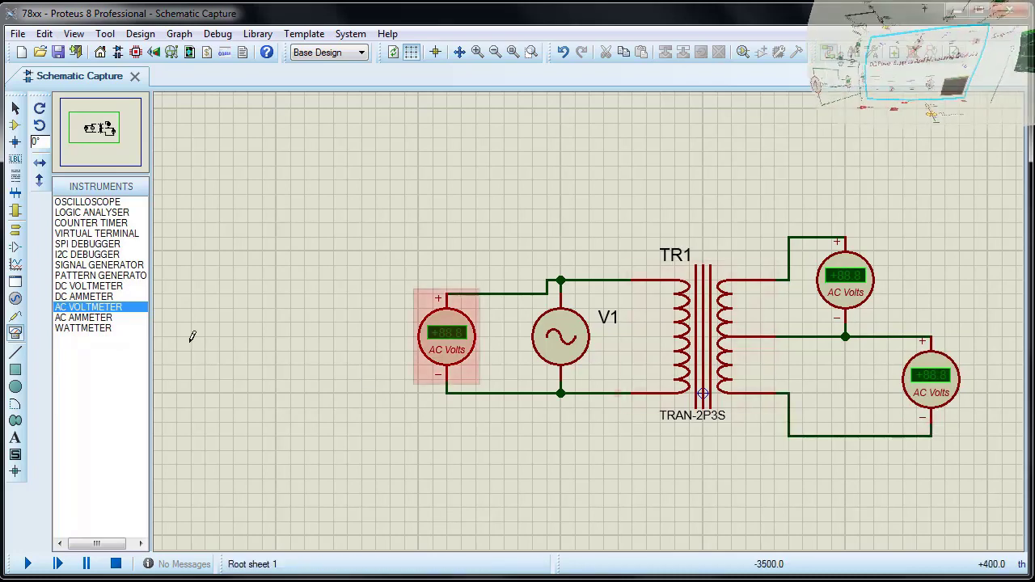
# Step: Place a ground terminal below the secondary's centre-tap wire and connect it to that wire
pyautogui.click(14, 230)
pyautogui.click(68, 255)
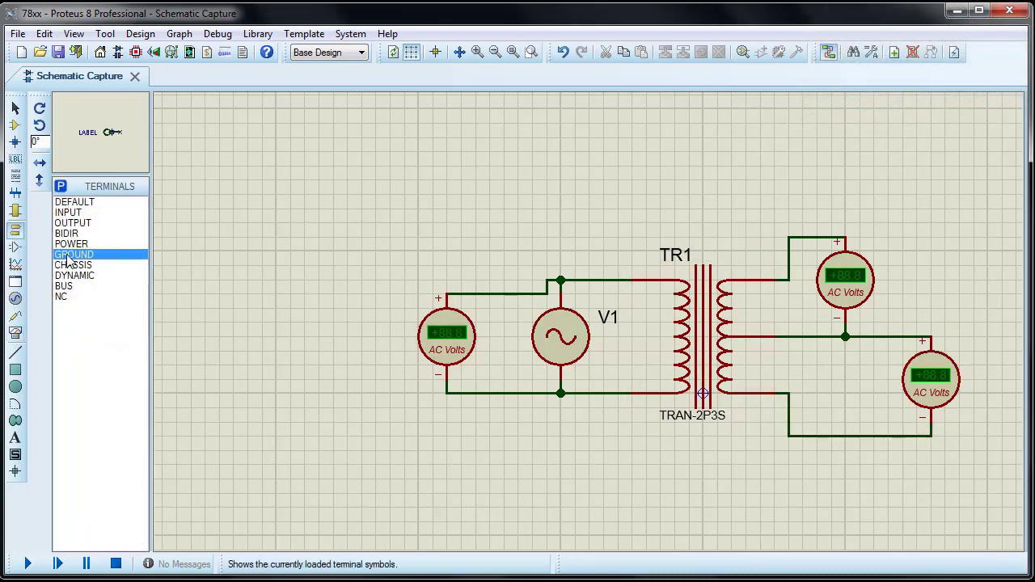
pyautogui.click(784, 361)
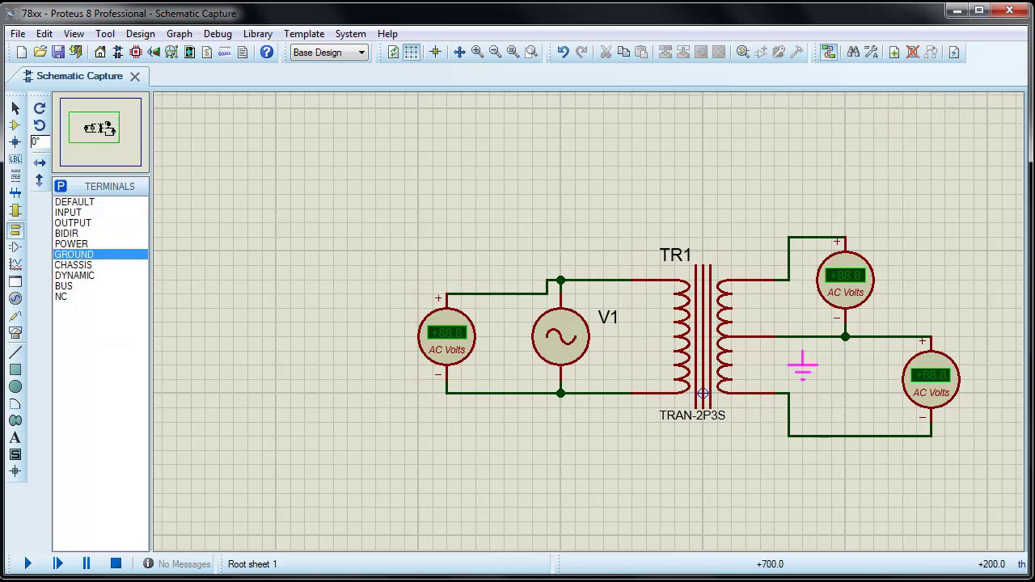
pyautogui.click(802, 356)
pyautogui.click(802, 348)
pyautogui.click(802, 336)
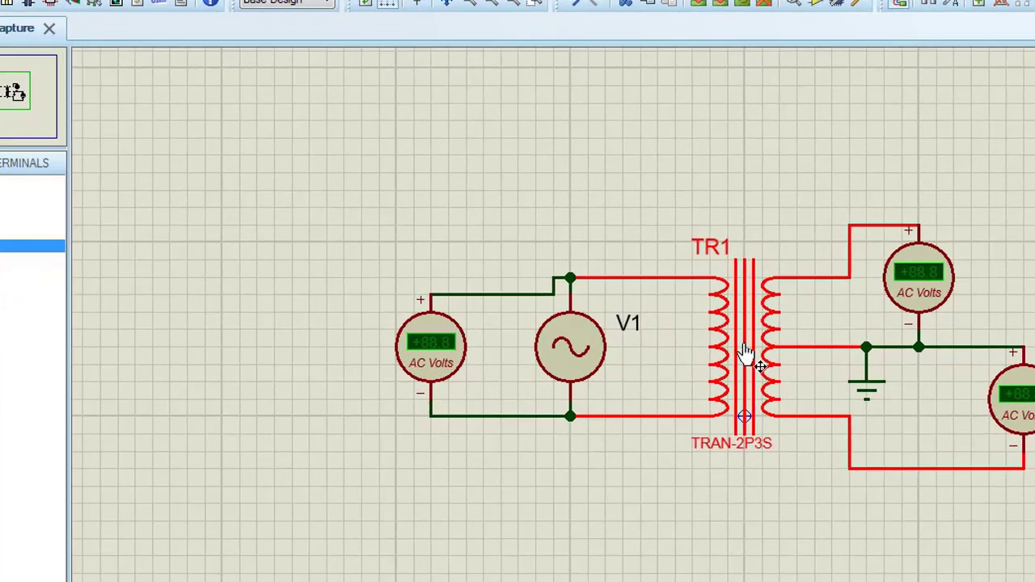
# Step: Set TR1's total secondary inductance to 2H and coupling factor to 0.1, and hide its part value
pyautogui.doubleClick(703, 348)
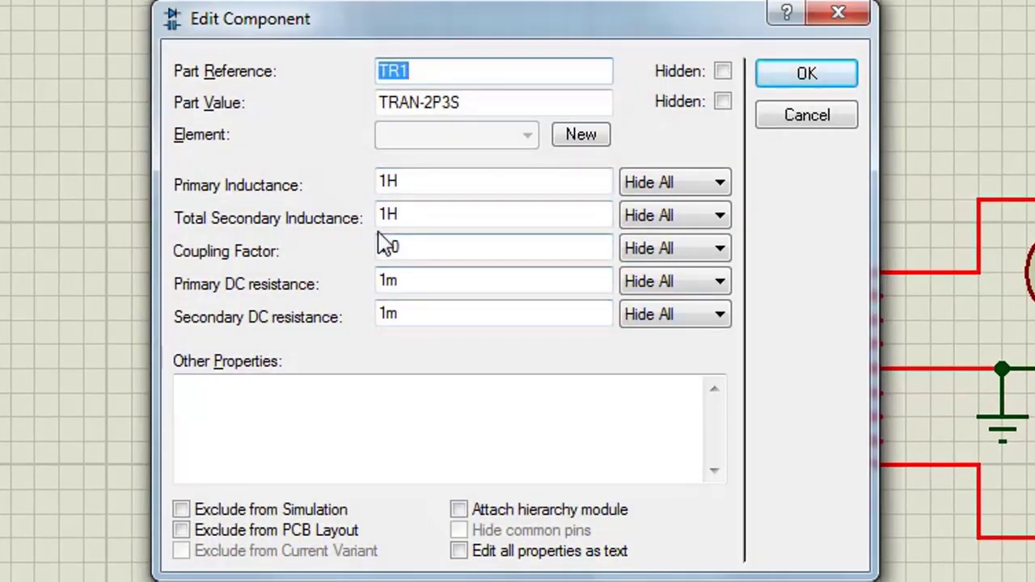
pyautogui.moveTo(387, 213); pyautogui.dragTo(379, 214)
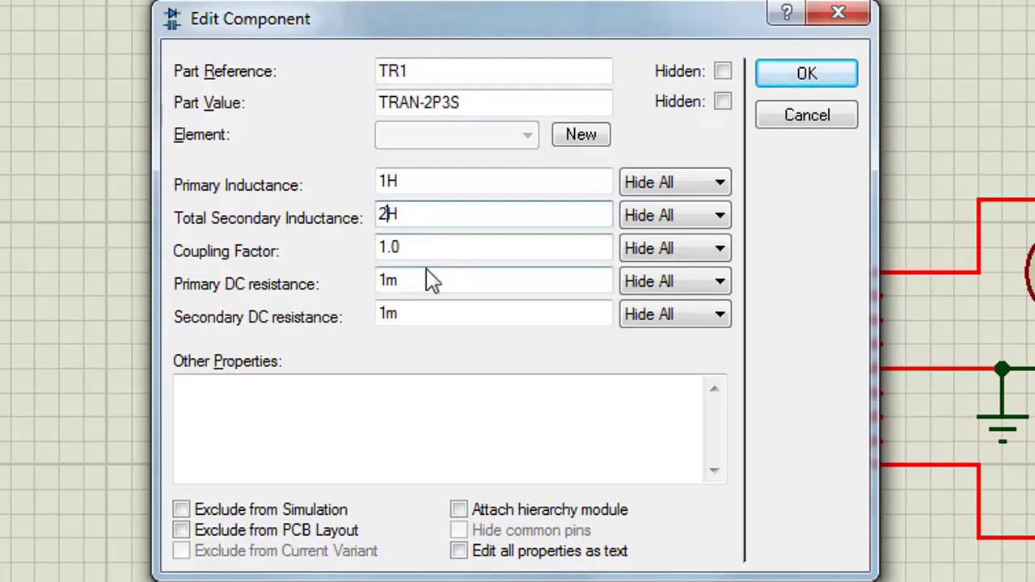
pyautogui.press('Tab')
pyautogui.write('0.1')
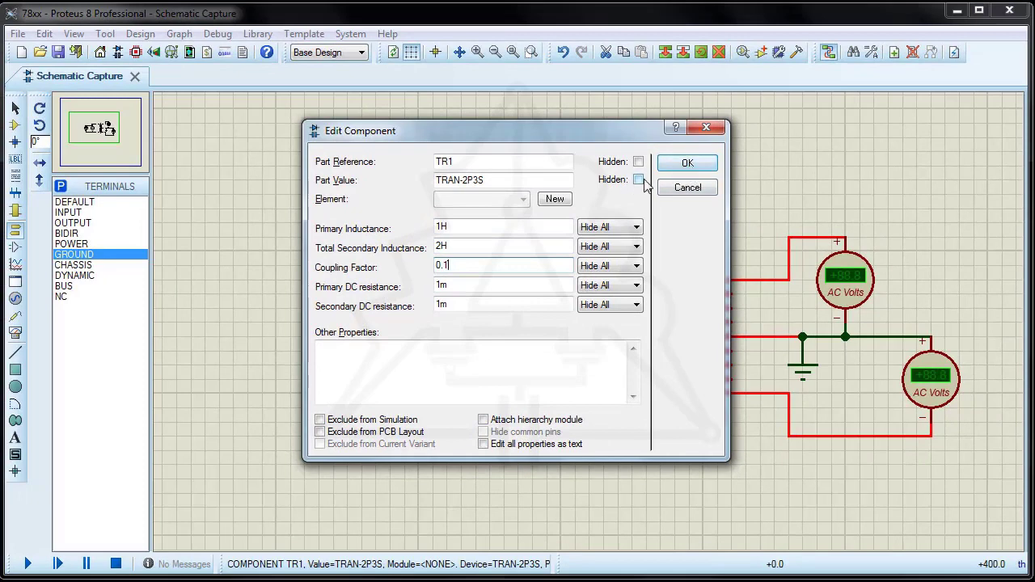
pyautogui.click(639, 181)
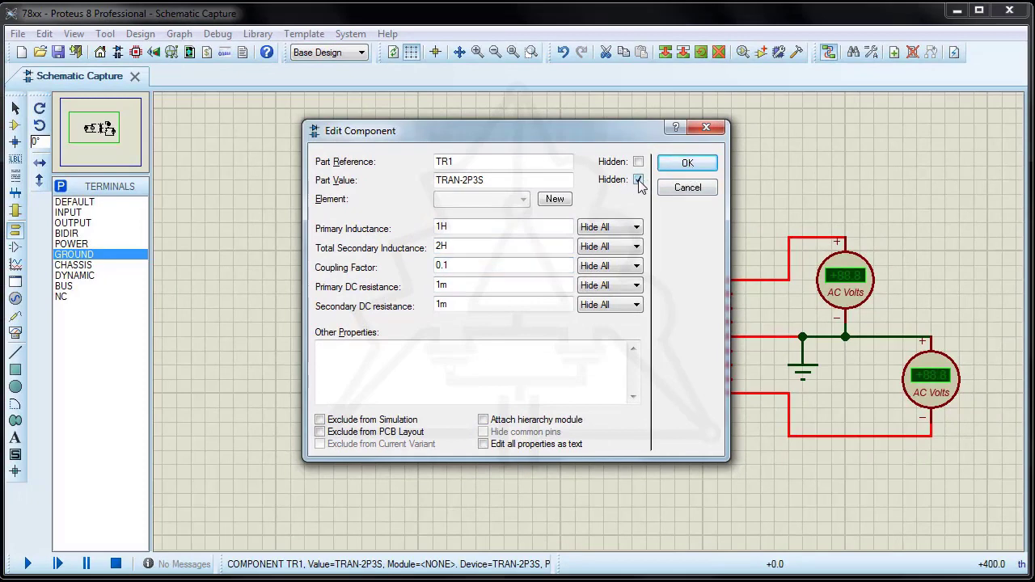
pyautogui.click(686, 164)
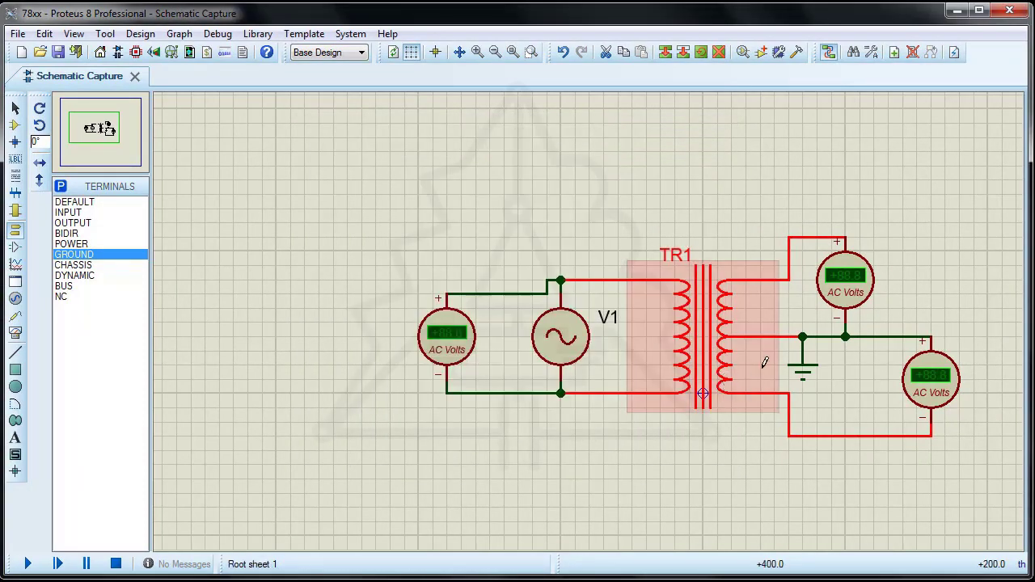
# Step: Run the simulation to read the primary and both secondary voltages, and stop it
pyautogui.scroll(-1, 763, 363)
pyautogui.scroll(1, 760, 356)
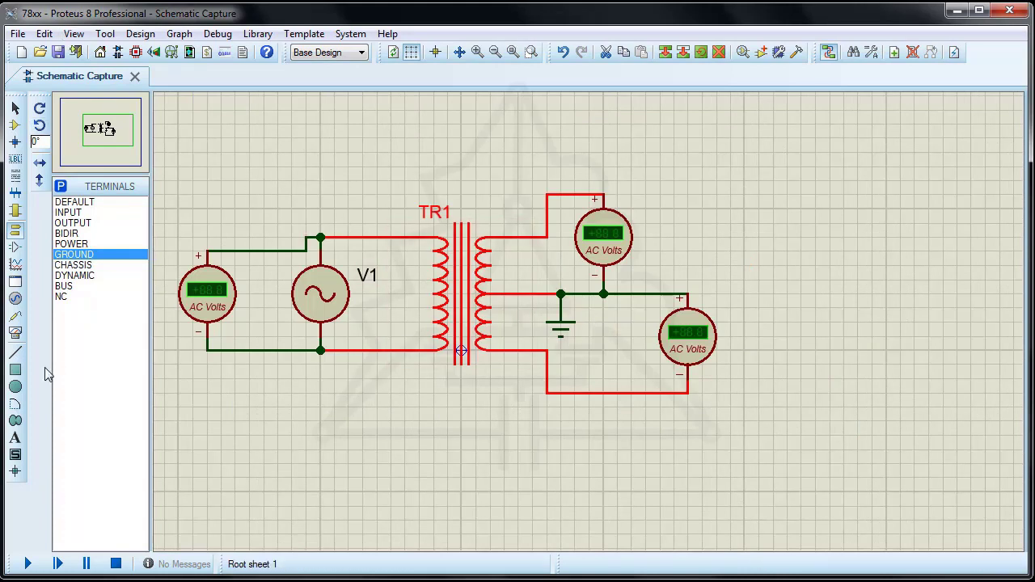
pyautogui.click(27, 563)
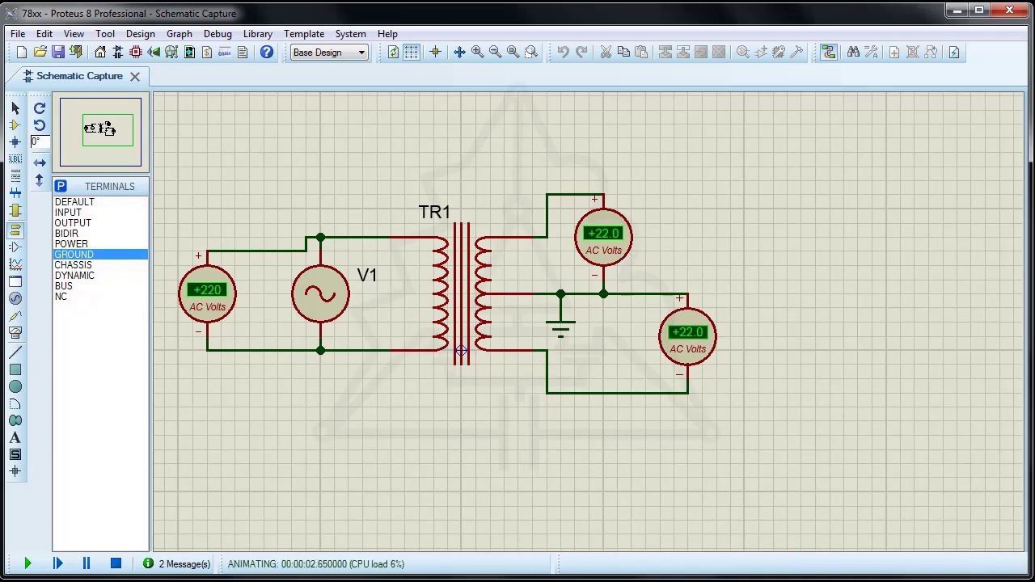
pyautogui.click(116, 563)
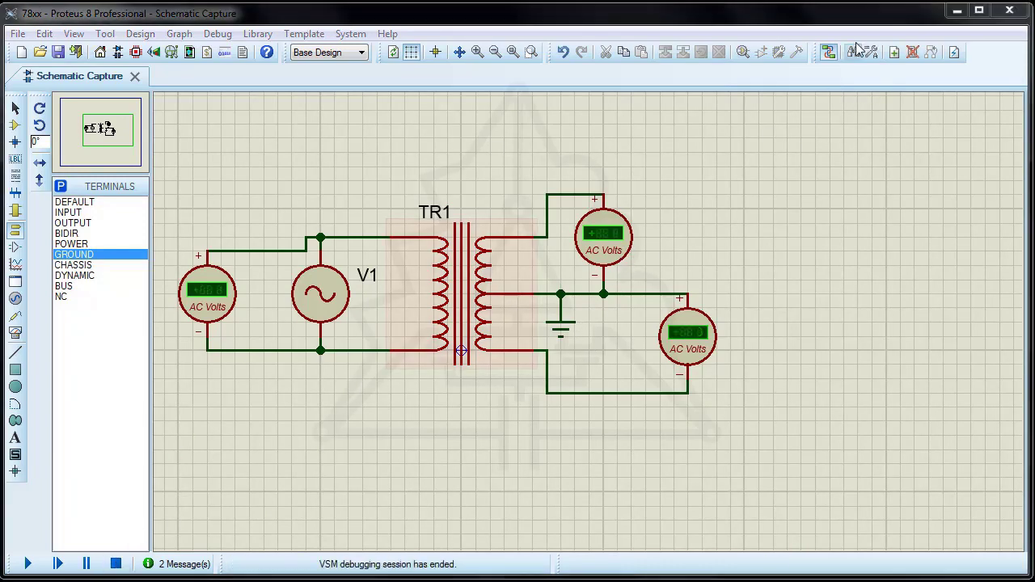
# Step: Set the total secondary inductance of transformer TR1 to 1H
pyautogui.click(531, 52)
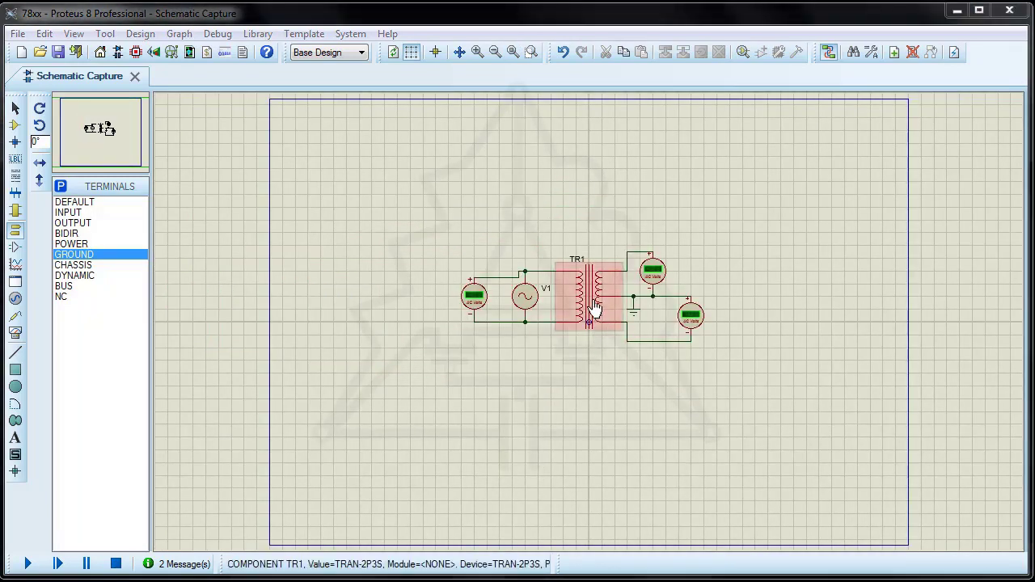
pyautogui.click(593, 308)
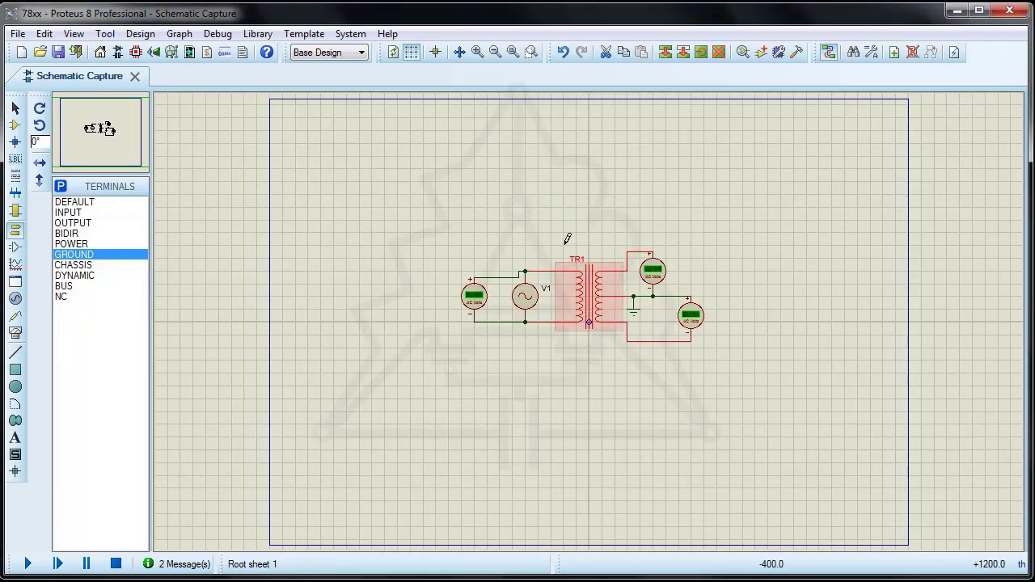
pyautogui.click(584, 300)
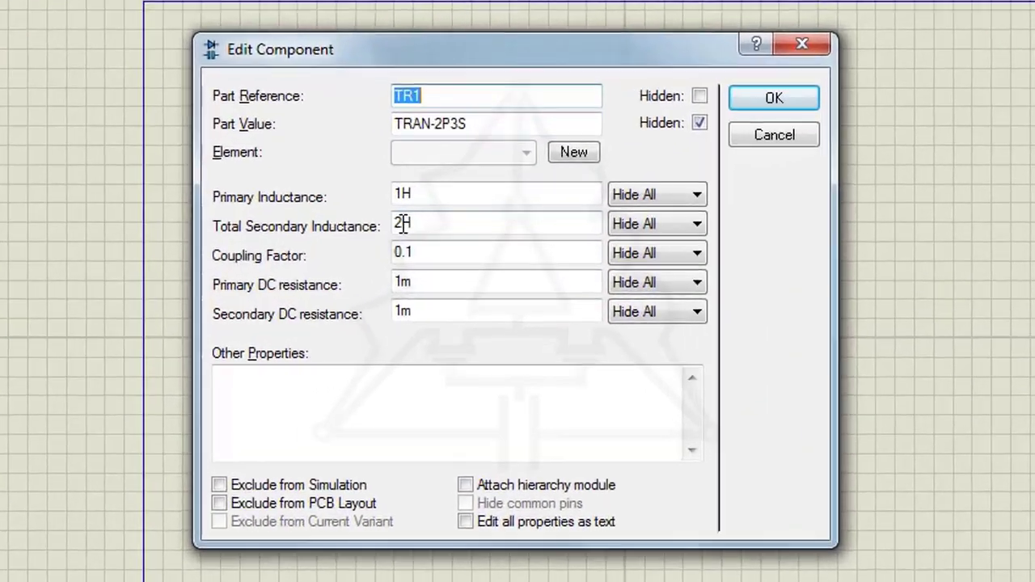
pyautogui.moveTo(442, 246); pyautogui.dragTo(437, 245)
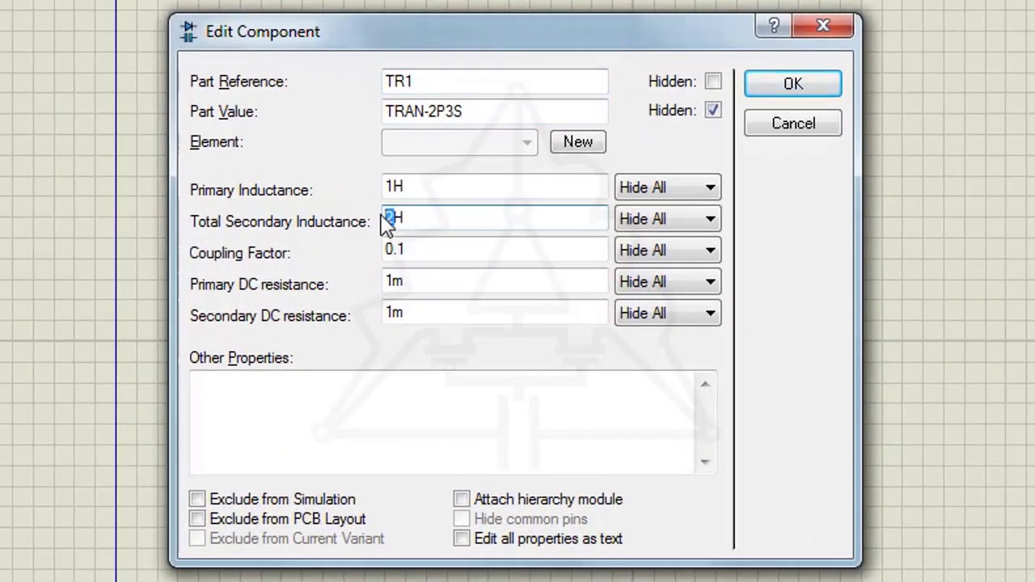
pyautogui.write('1')
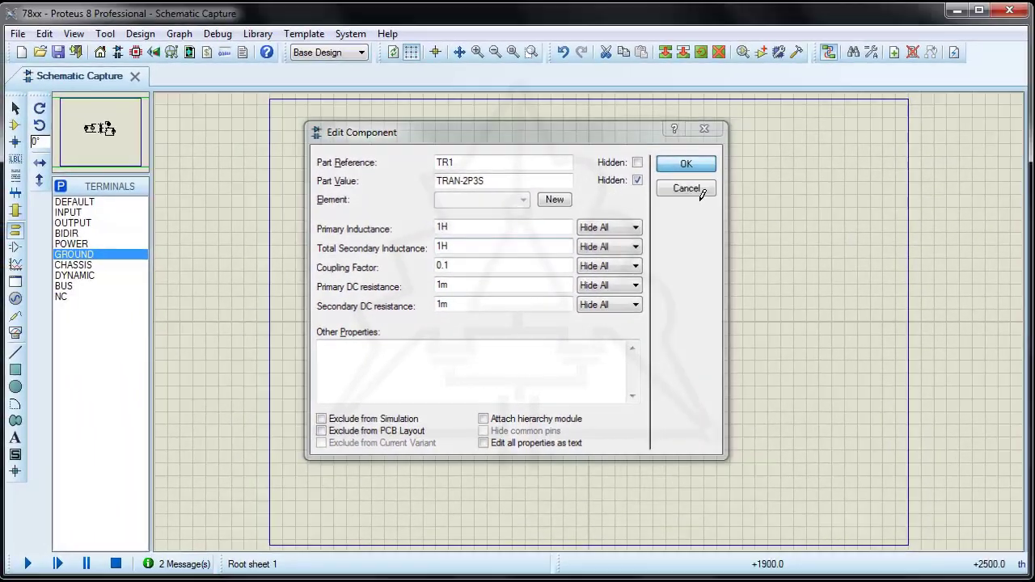
pyautogui.click(700, 193)
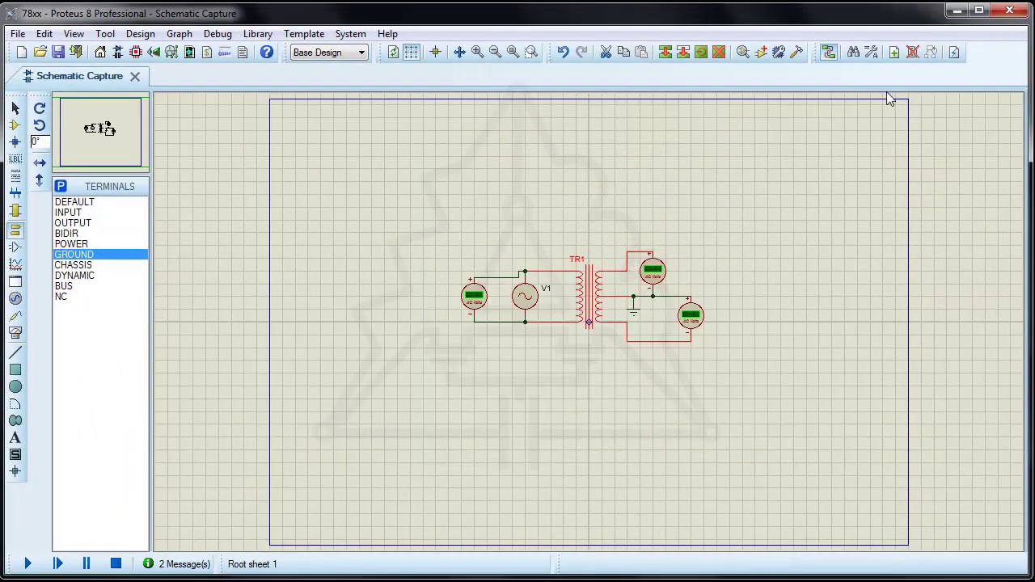
# Step: Simulate the circuit again with the changed inductance, check the three AC voltmeters, and stop the simulation
pyautogui.click(32, 570)
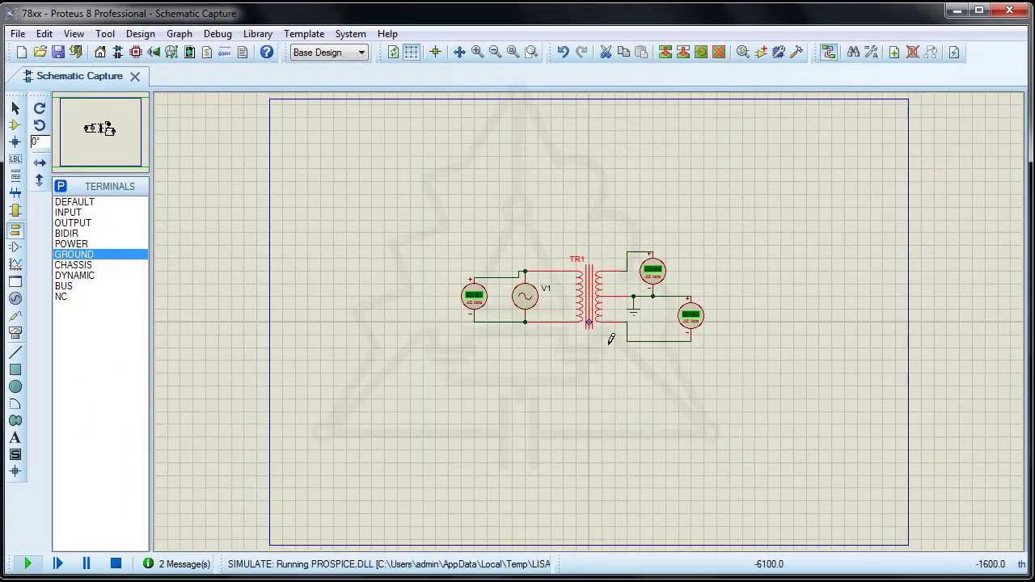
pyautogui.scroll(1, 610, 339)
pyautogui.scroll(1, 601, 288)
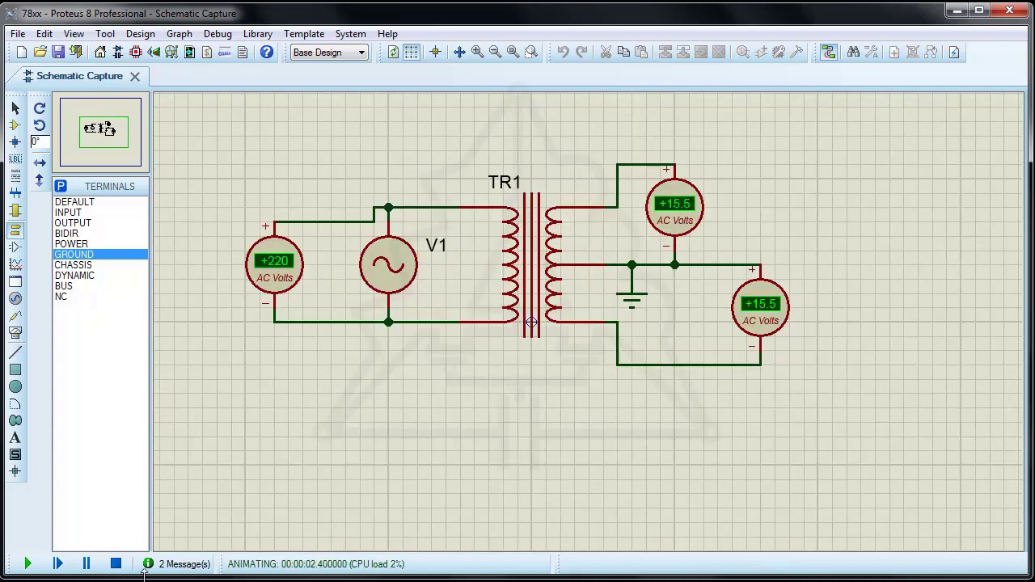
pyautogui.click(116, 563)
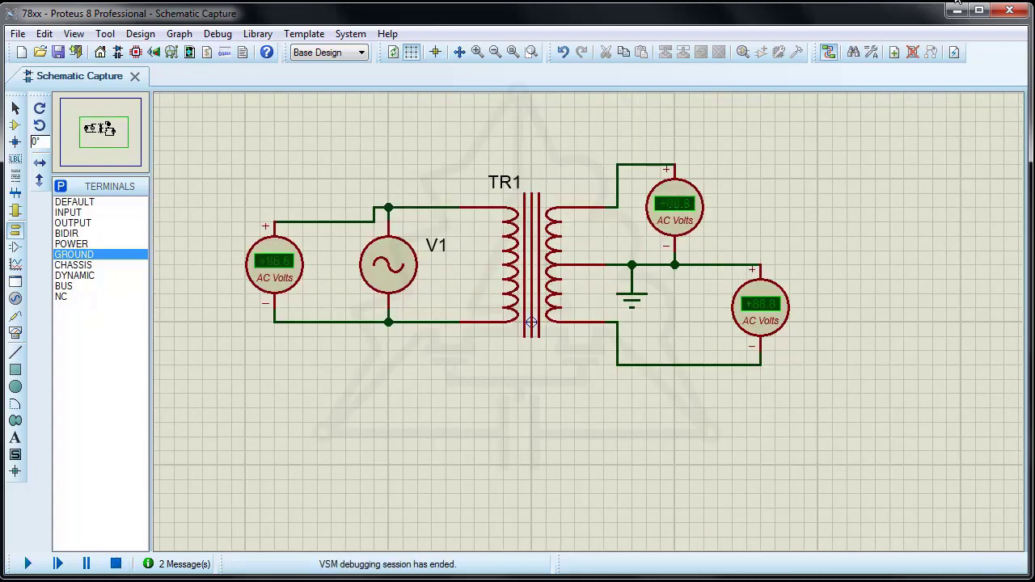
# Step: Pick the 2W10G bridge rectifier from the Diodes library's Bridge Rectifiers and place it beyond the transformer's secondary voltmeters
pyautogui.click(512, 52)
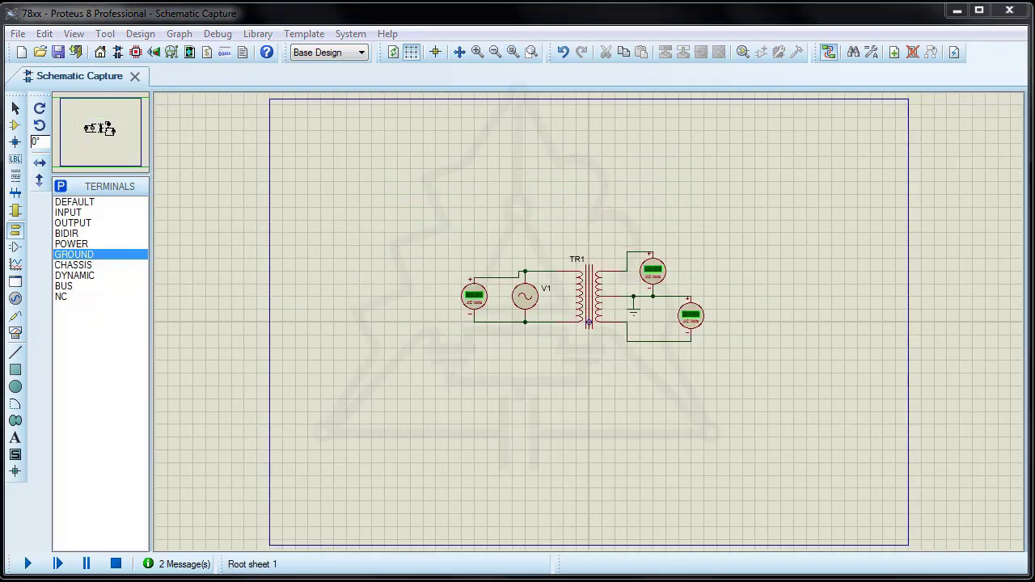
pyautogui.click(13, 127)
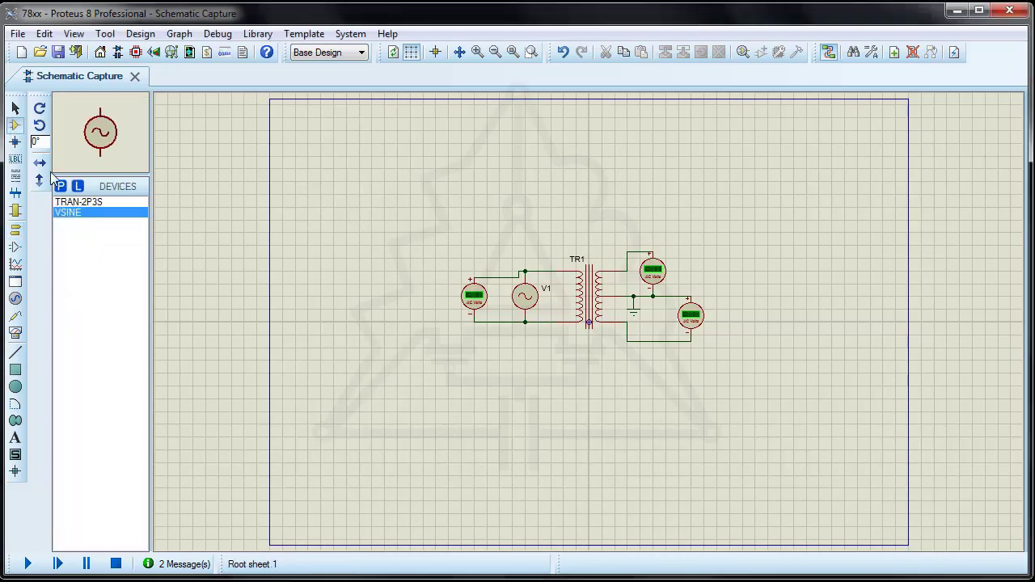
pyautogui.click(62, 187)
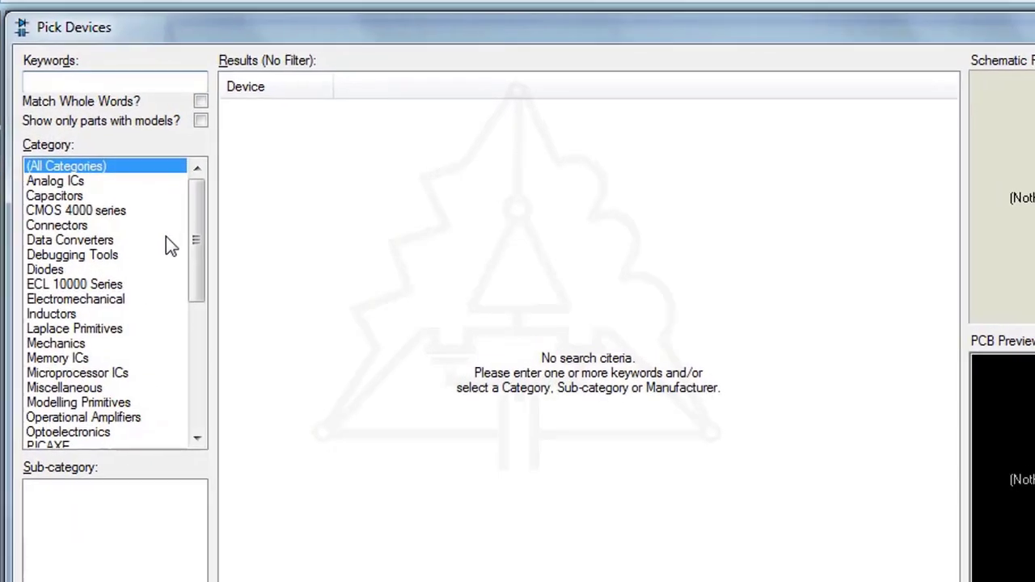
pyautogui.click(38, 271)
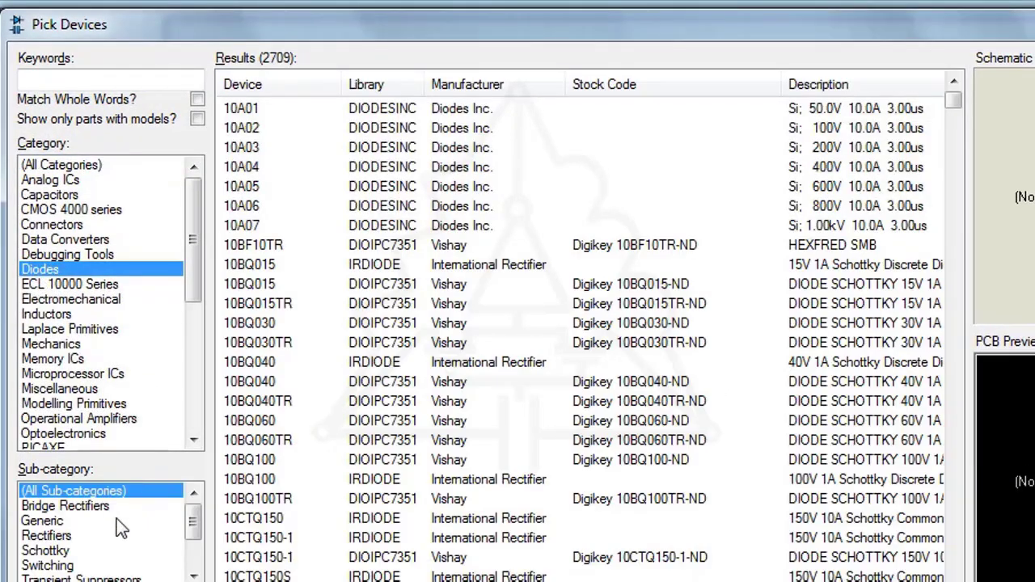
pyautogui.click(55, 505)
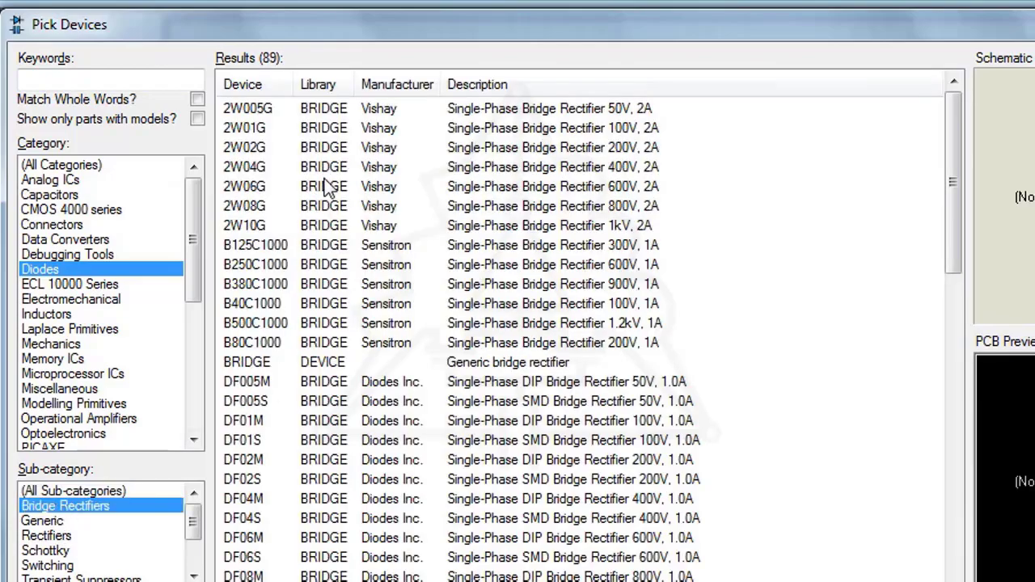
pyautogui.click(590, 226)
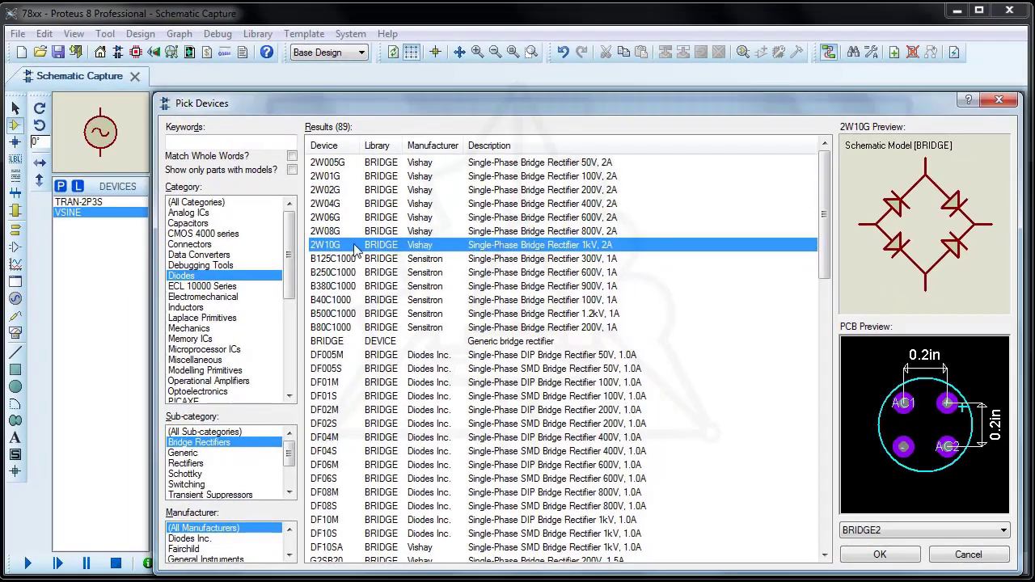
pyautogui.click(880, 557)
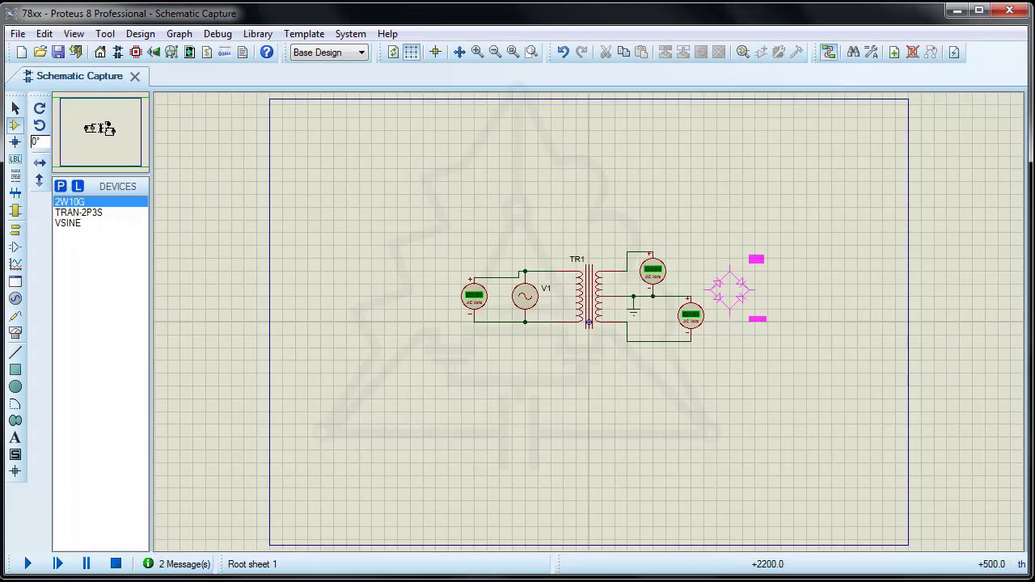
pyautogui.click(729, 289)
# Step: Delete the two AC voltmeters from the secondary side of TR1, keeping the centre tap's ground
pyautogui.scroll(2, 723, 304)
pyautogui.rightClick(512, 351)
pyautogui.rightClick(512, 350)
pyautogui.rightClick(442, 239)
pyautogui.rightClick(442, 240)
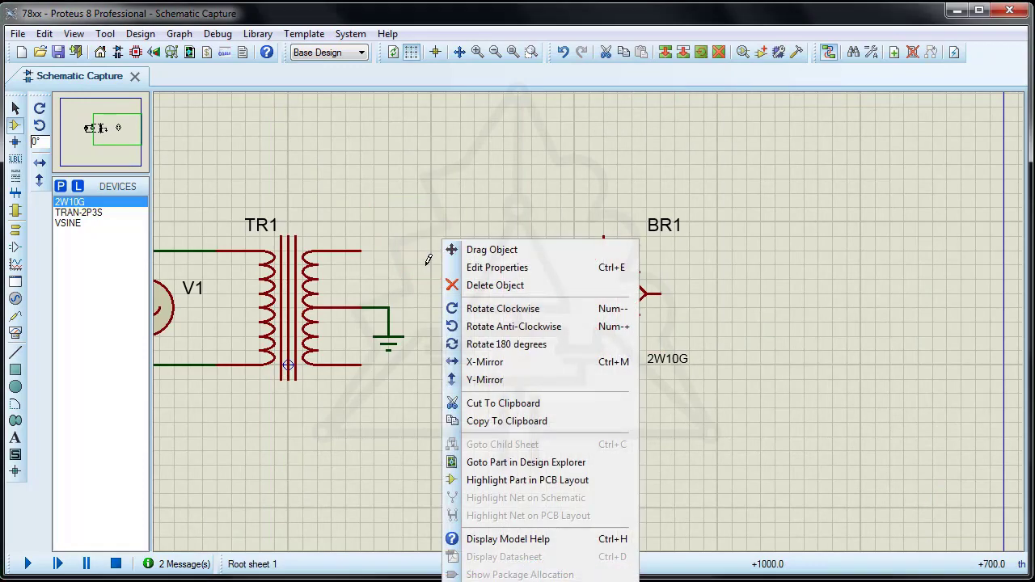
pyautogui.press('Escape')
# Step: Wire the upper and lower AC terminals of BR1 to the two outer ends of TR1's secondary winding
pyautogui.click(603, 223)
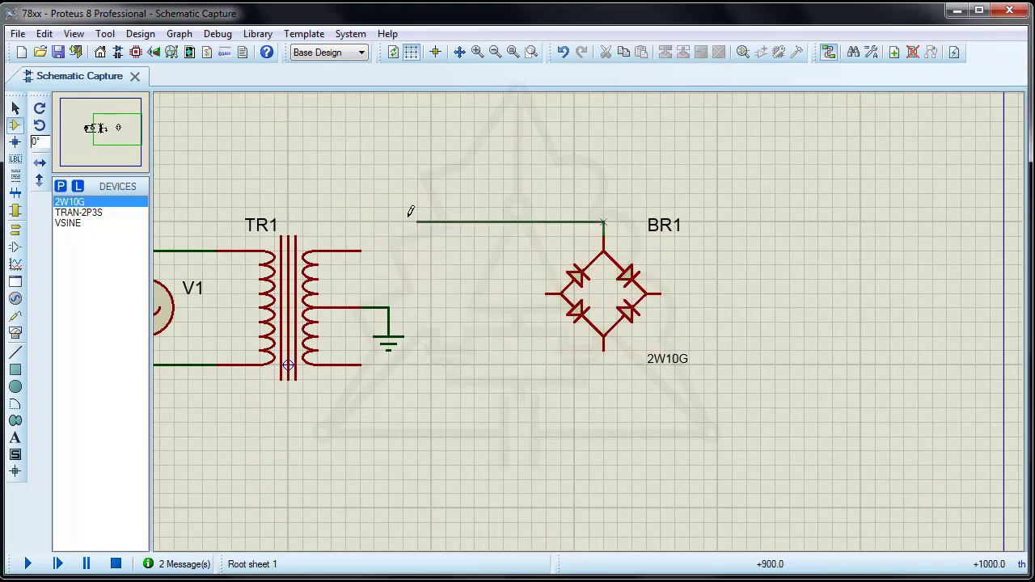
pyautogui.click(361, 251)
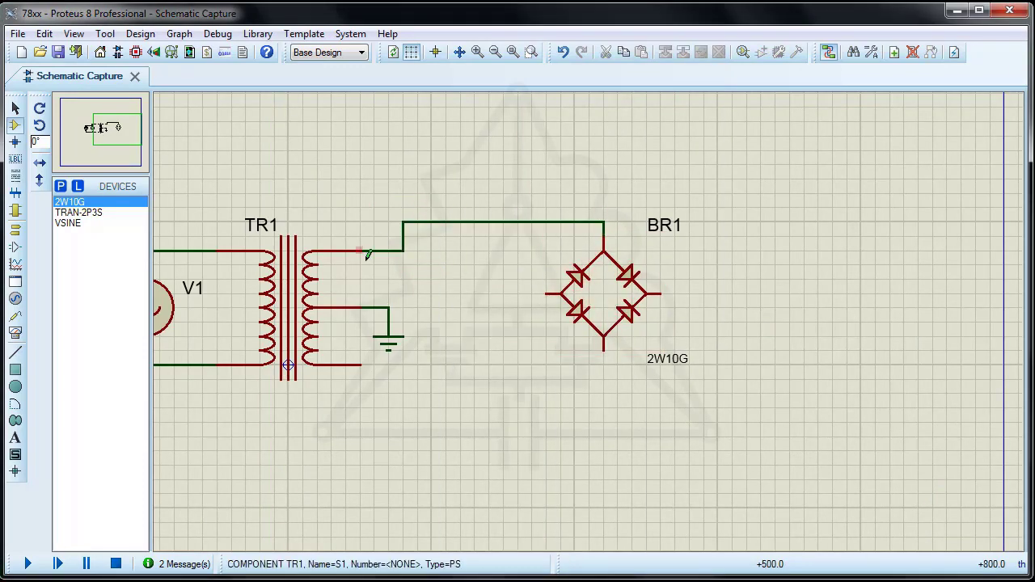
pyautogui.click(360, 365)
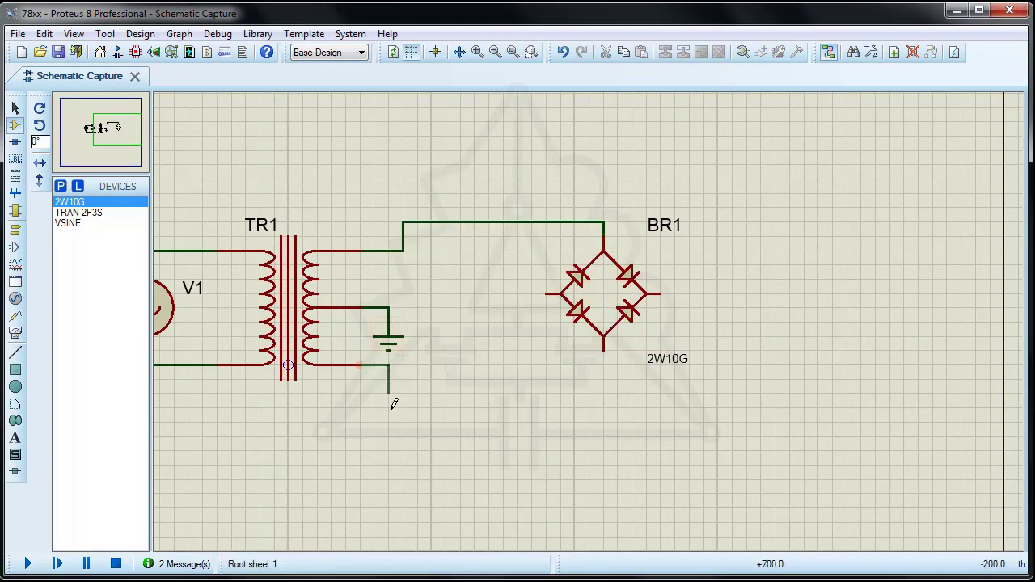
pyautogui.click(603, 350)
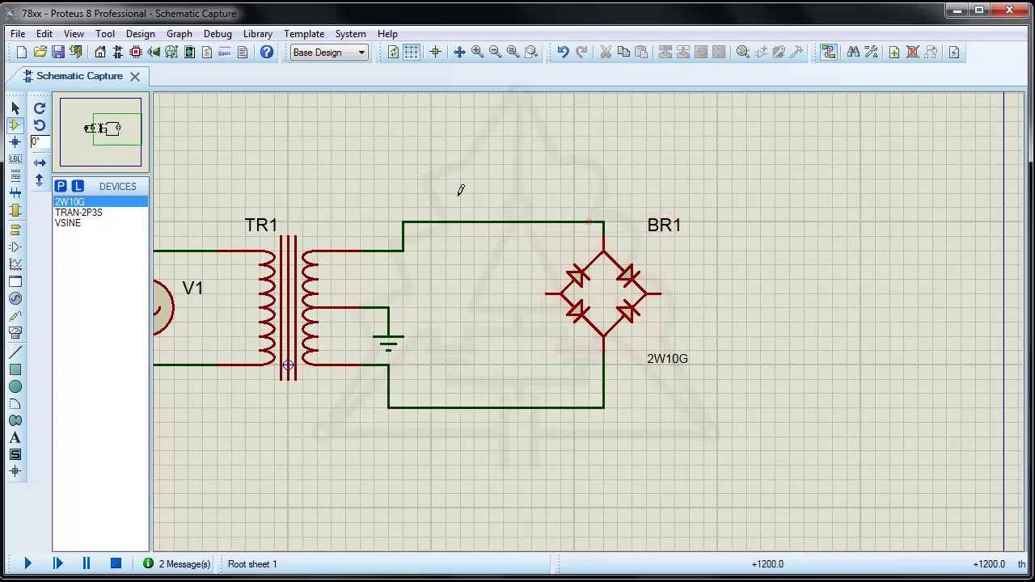
# Step: Pick the 0.6W metal film resistor MINRES13K and place it vertically beside the output side of BR1
pyautogui.scroll(-1, 477, 202)
pyautogui.click(512, 52)
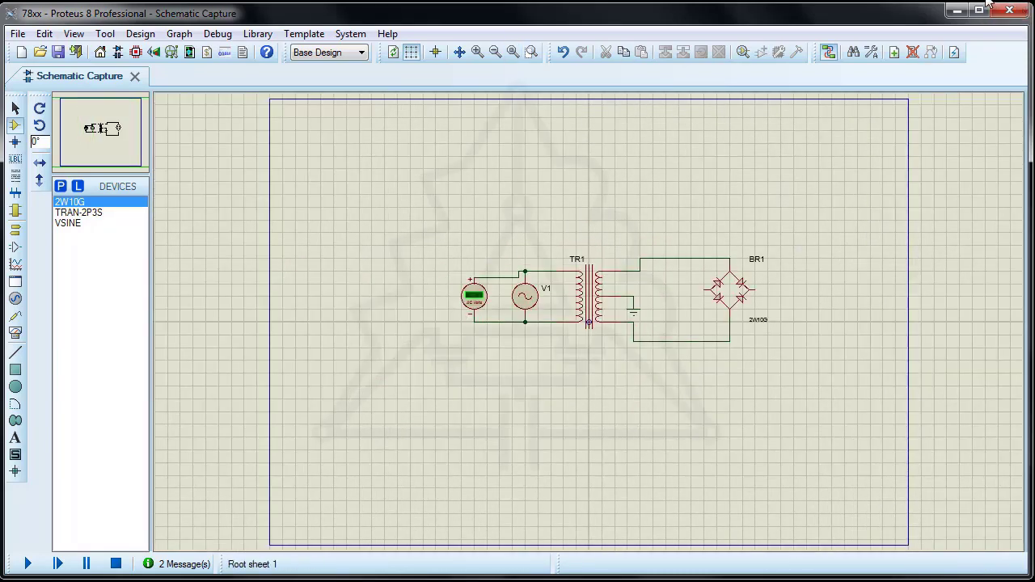
pyautogui.click(61, 186)
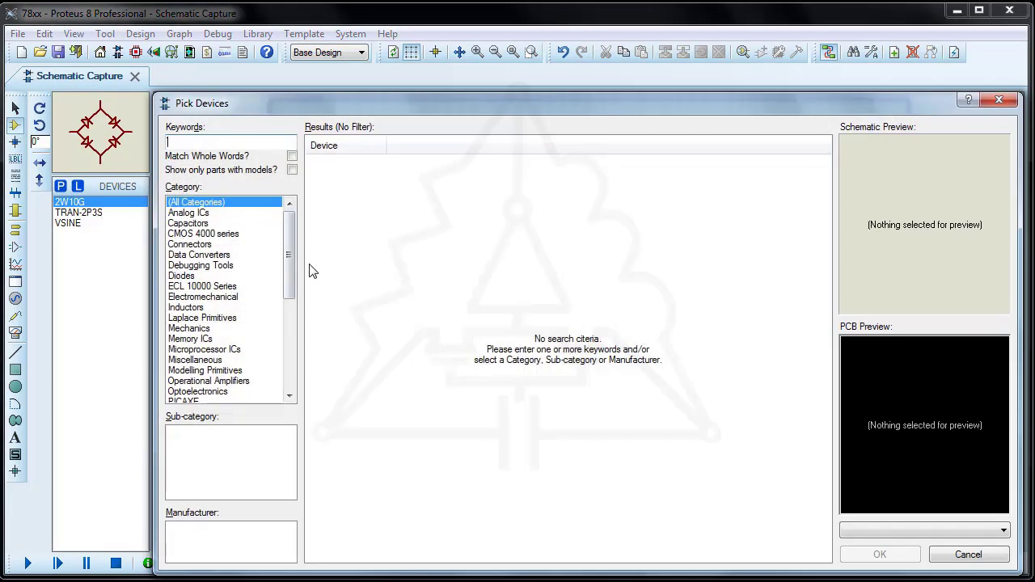
pyautogui.moveTo(294, 268); pyautogui.dragTo(294, 312)
pyautogui.click(201, 328)
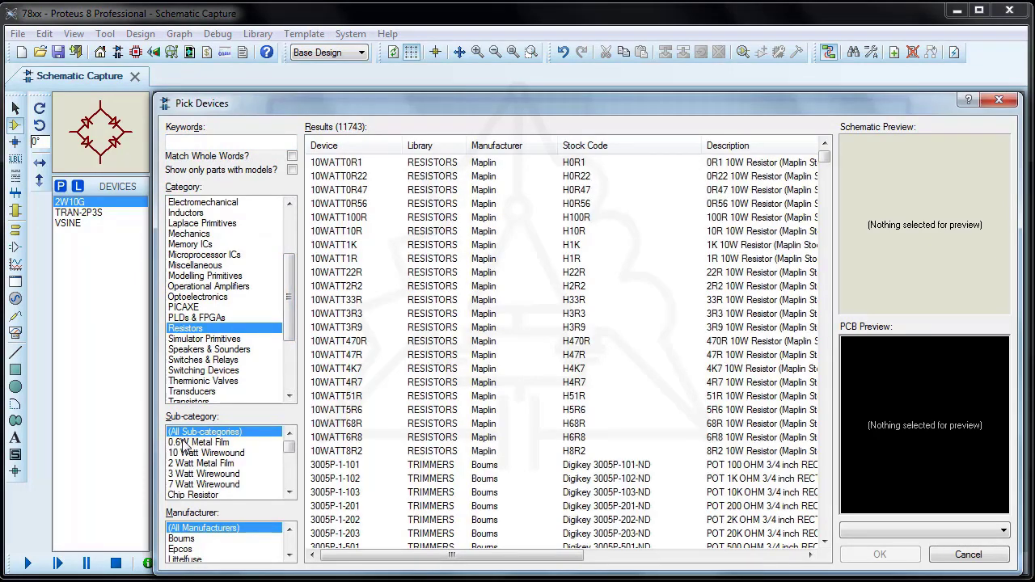
pyautogui.click(186, 442)
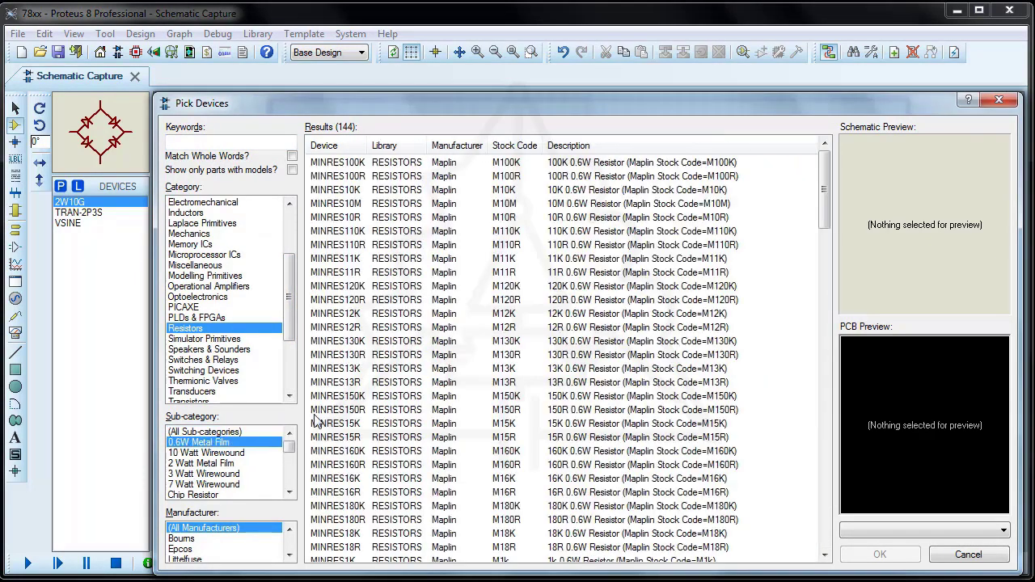
pyautogui.doubleClick(557, 372)
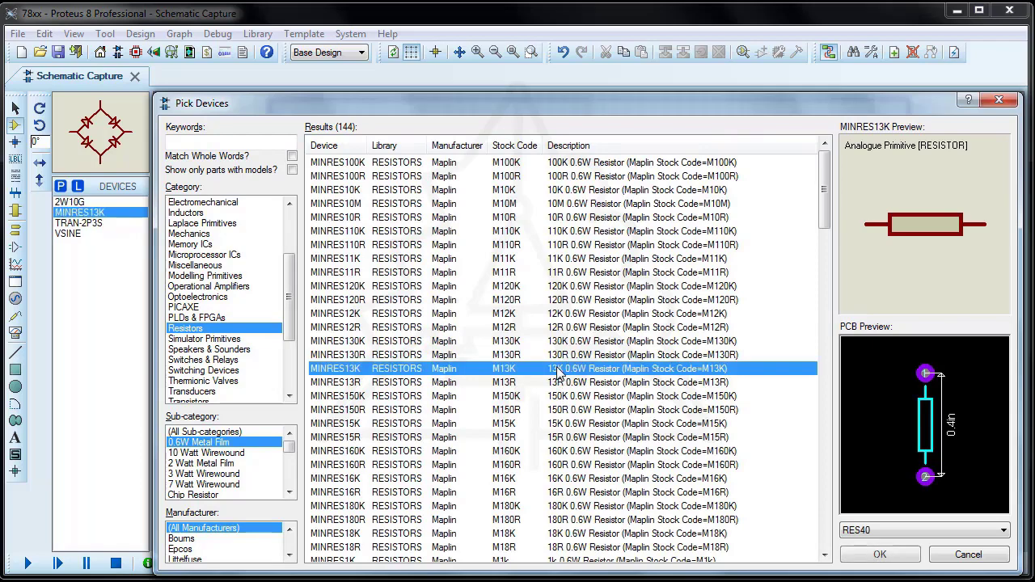
pyautogui.click(862, 554)
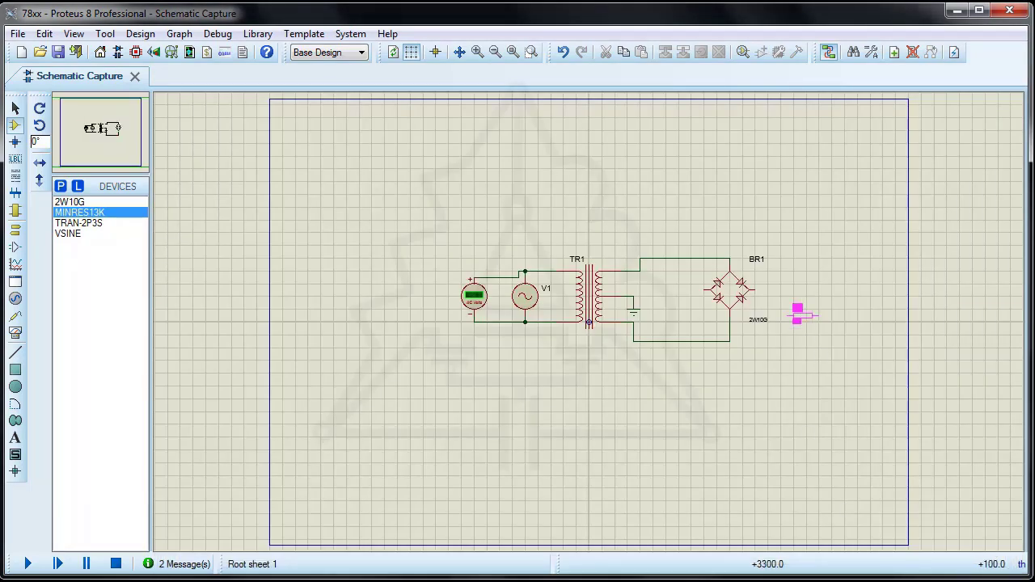
pyautogui.press('KP_Add')
pyautogui.click(785, 307)
# Step: Hide the part value of bridge rectifier BR1
pyautogui.scroll(2, 785, 307)
pyautogui.doubleClick(432, 261)
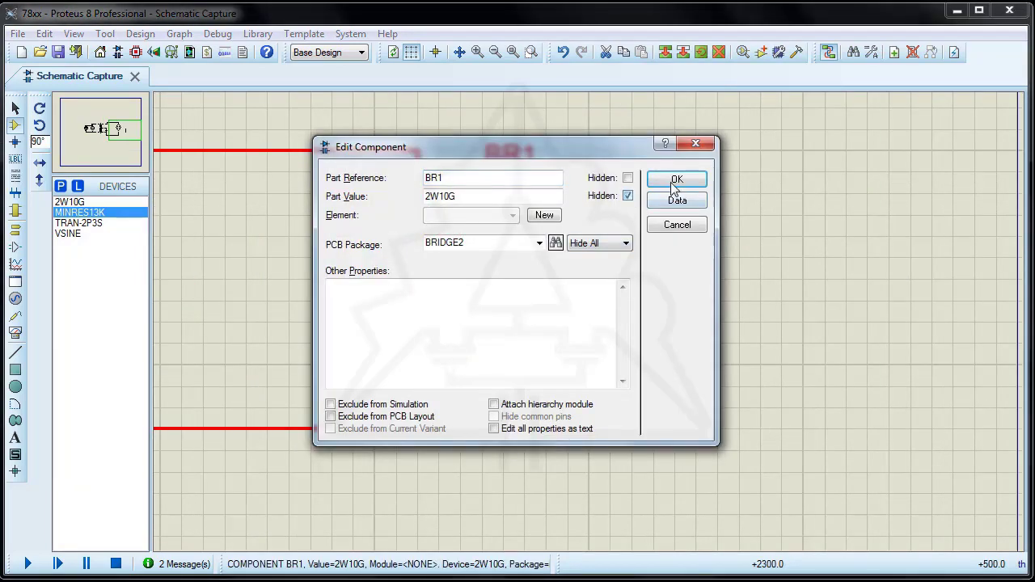
pyautogui.click(675, 181)
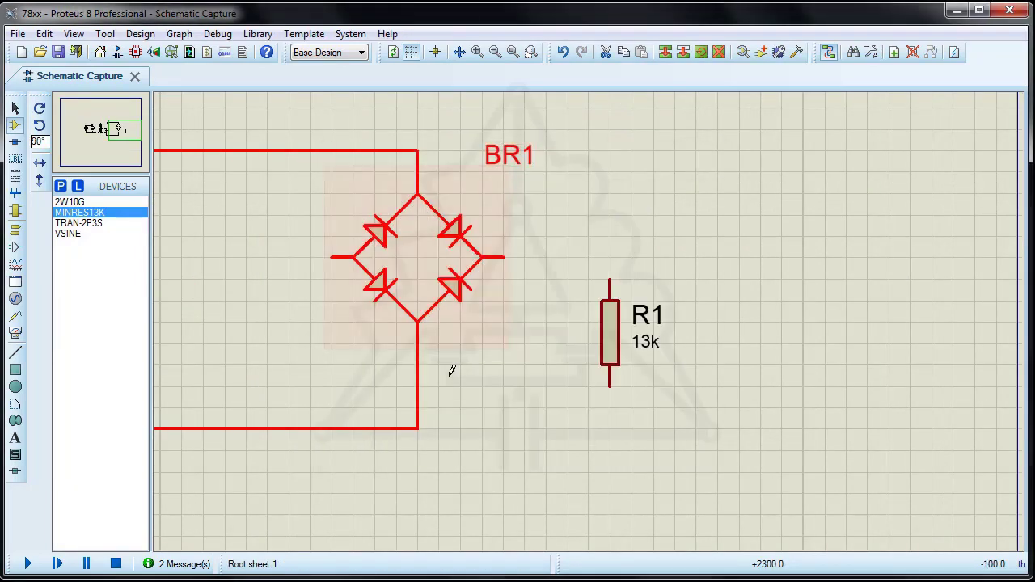
# Step: Wire R1 across the two DC outputs of BR1, routing the negative return below the AC wiring
pyautogui.click(503, 257)
pyautogui.click(610, 281)
pyautogui.click(331, 257)
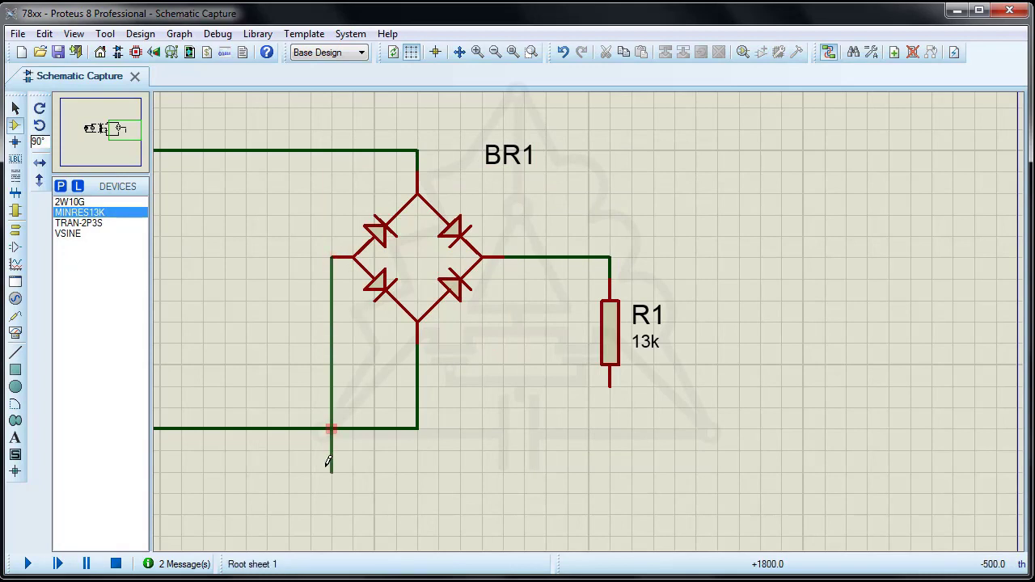
pyautogui.click(332, 471)
pyautogui.click(612, 390)
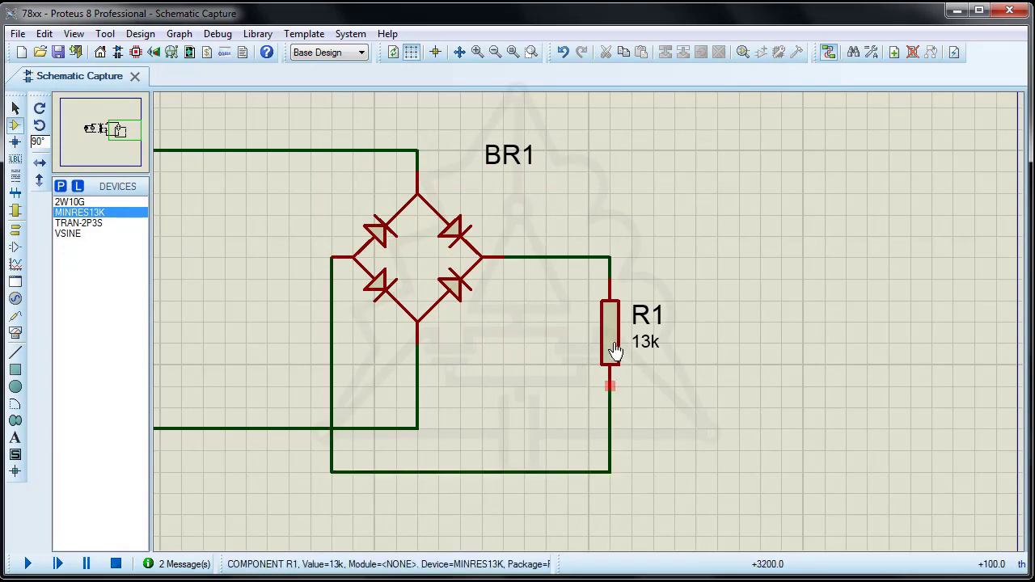
# Step: Place an oscilloscope in the empty area above the bridge rectifier
pyautogui.scroll(-1, 490, 273)
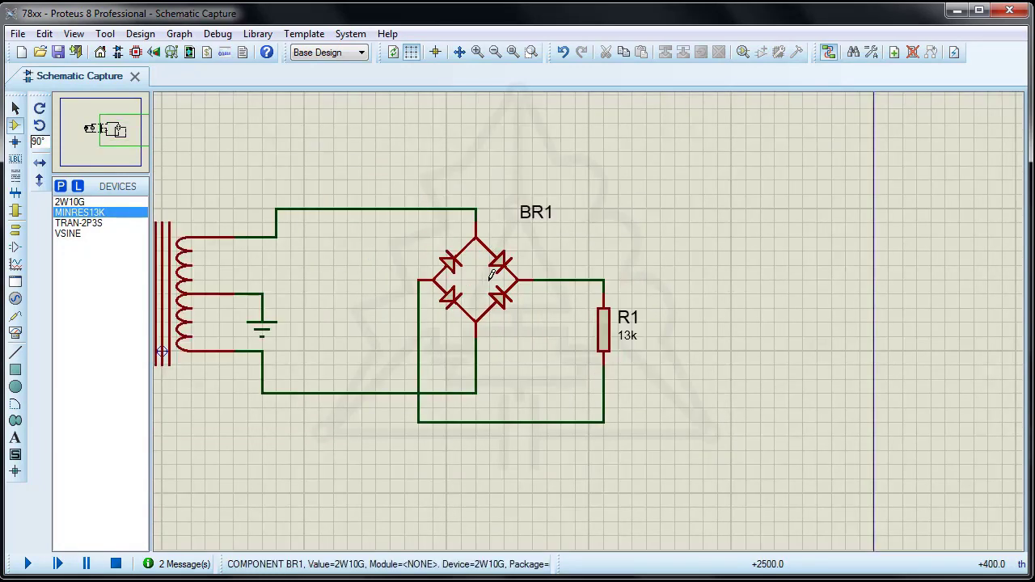
pyautogui.click(512, 52)
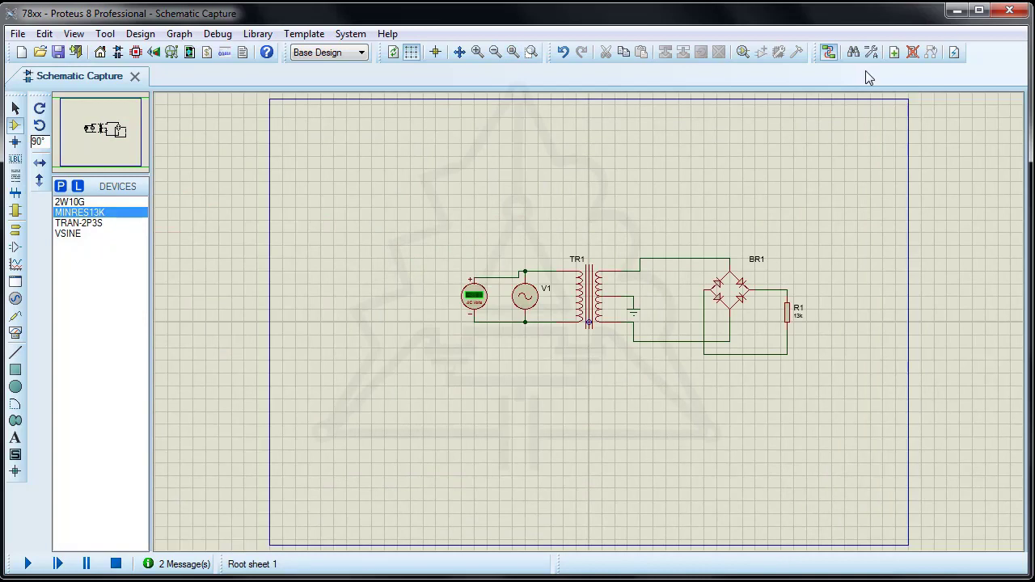
pyautogui.click(15, 333)
pyautogui.click(72, 202)
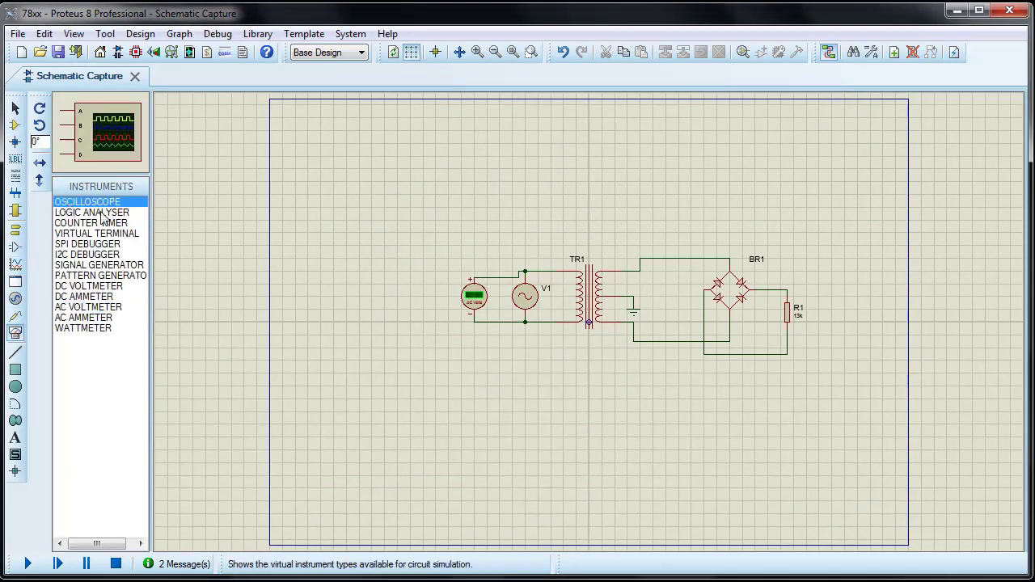
pyautogui.click(720, 186)
pyautogui.click(722, 187)
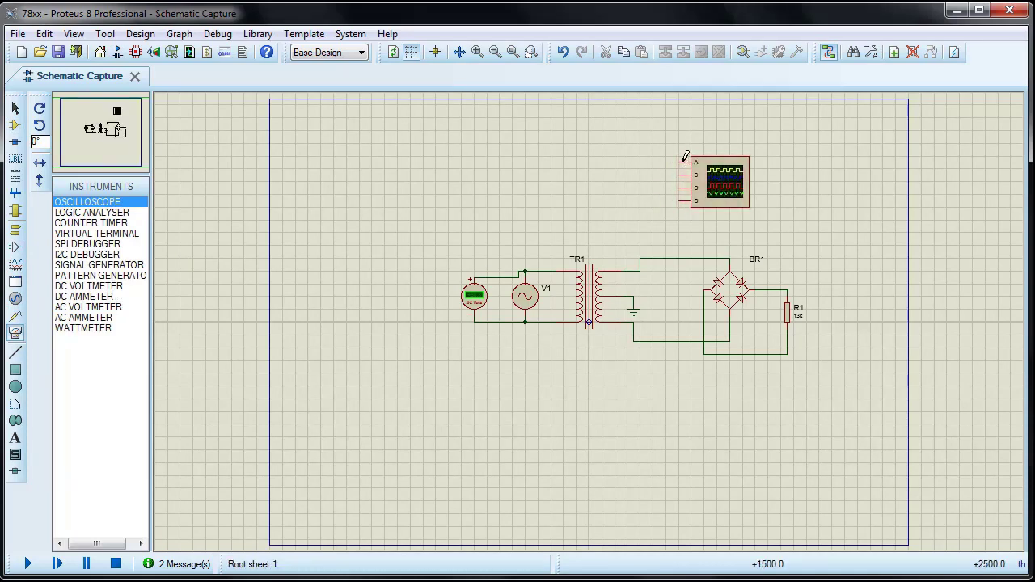
# Step: Wire oscilloscope channel A to TR1's upper primary line, B to the upper secondary line and C to the rectified output at R1
pyautogui.scroll(2, 684, 167)
pyautogui.scroll(-1, 656, 310)
pyautogui.scroll(1, 594, 401)
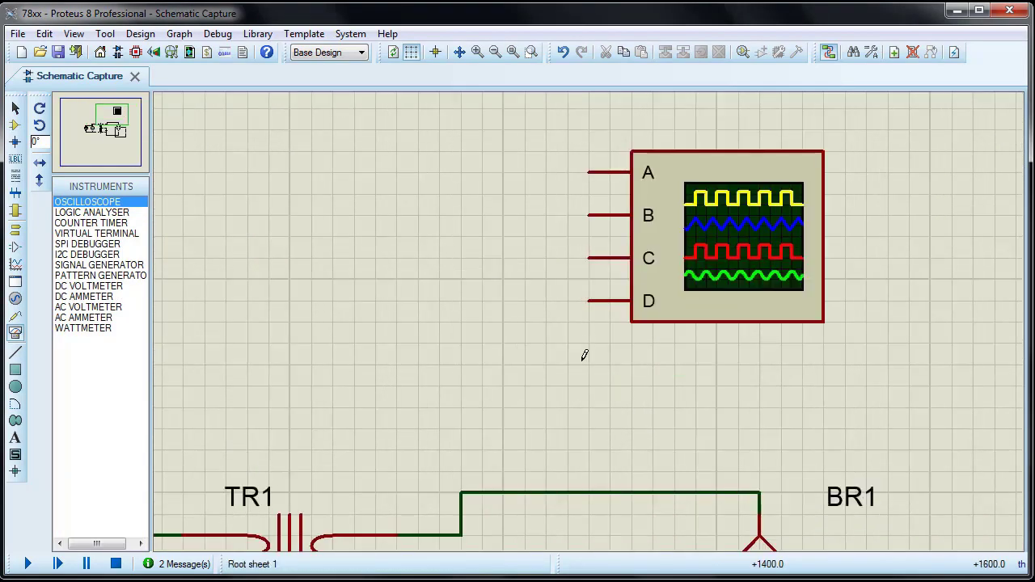
pyautogui.scroll(-2, 582, 353)
pyautogui.click(588, 256)
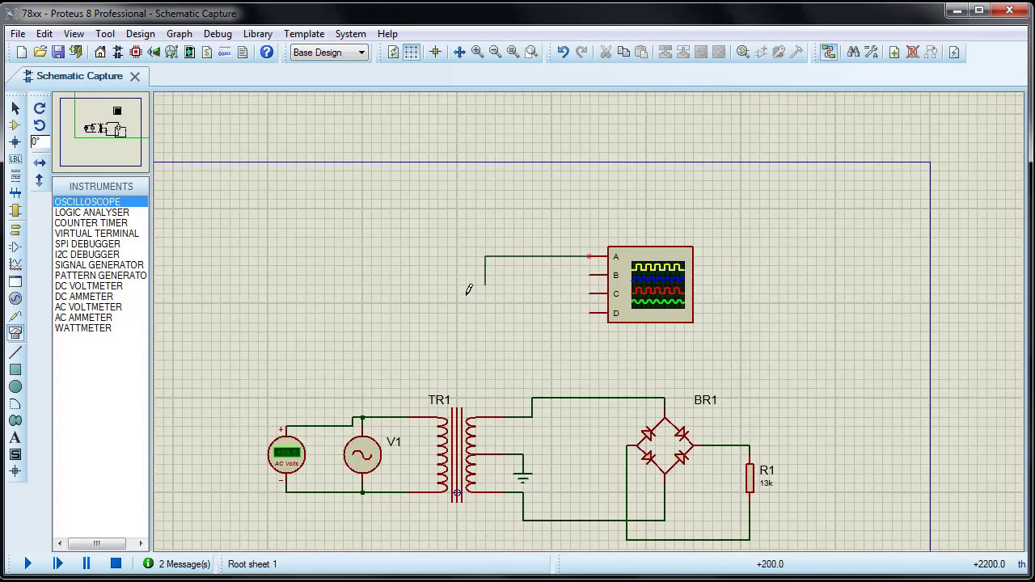
pyautogui.click(380, 418)
pyautogui.click(589, 275)
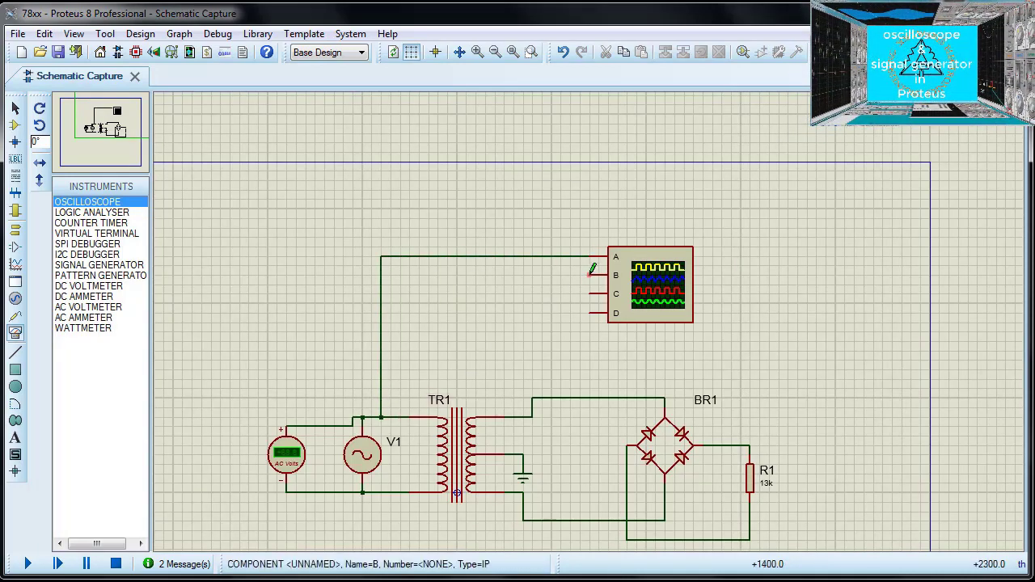
pyautogui.click(553, 398)
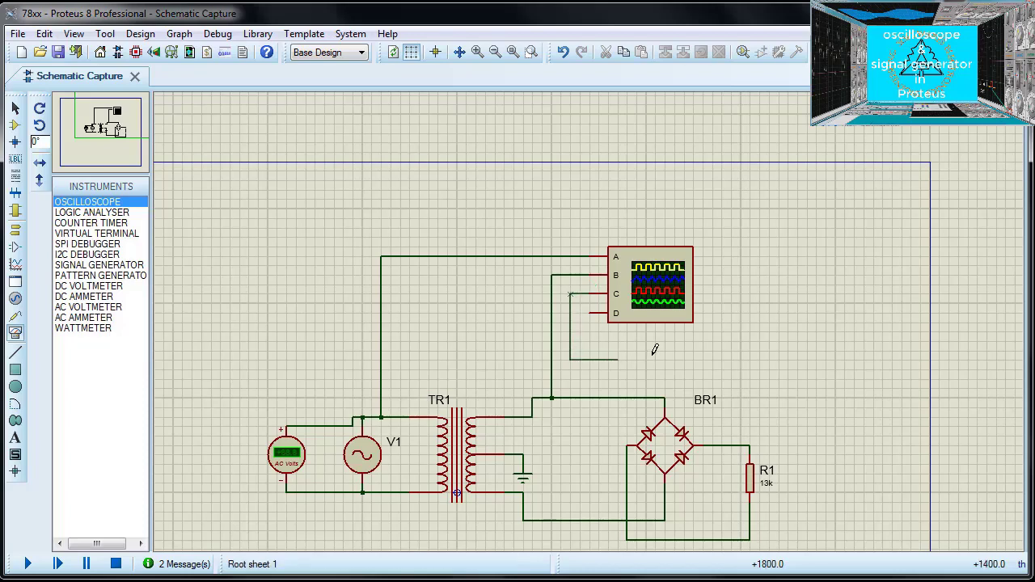
pyautogui.click(751, 444)
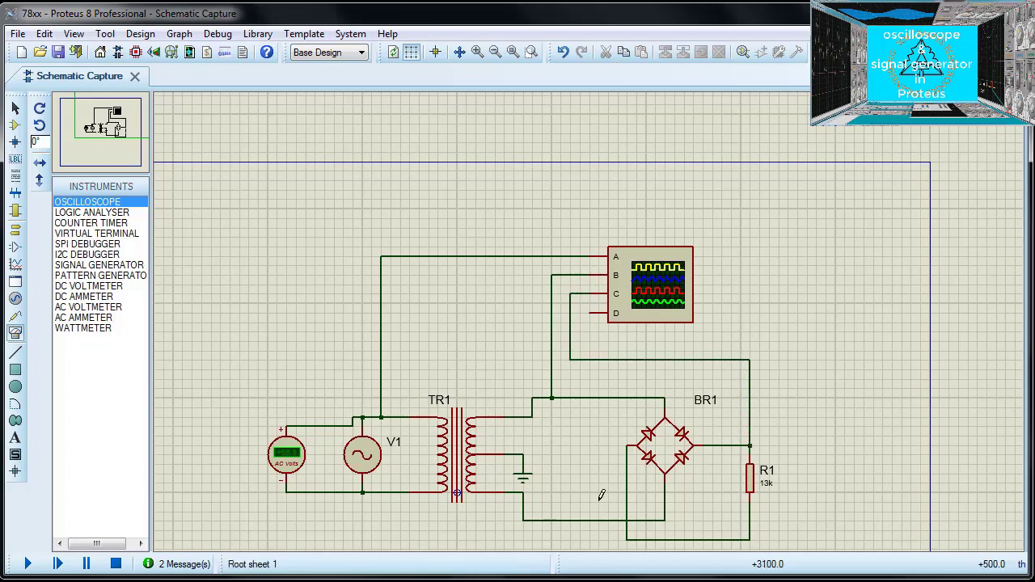
# Step: Run the simulation and set oscilloscope channel A to 20 V with its position at 30, and channel B to 10 V
pyautogui.click(31, 565)
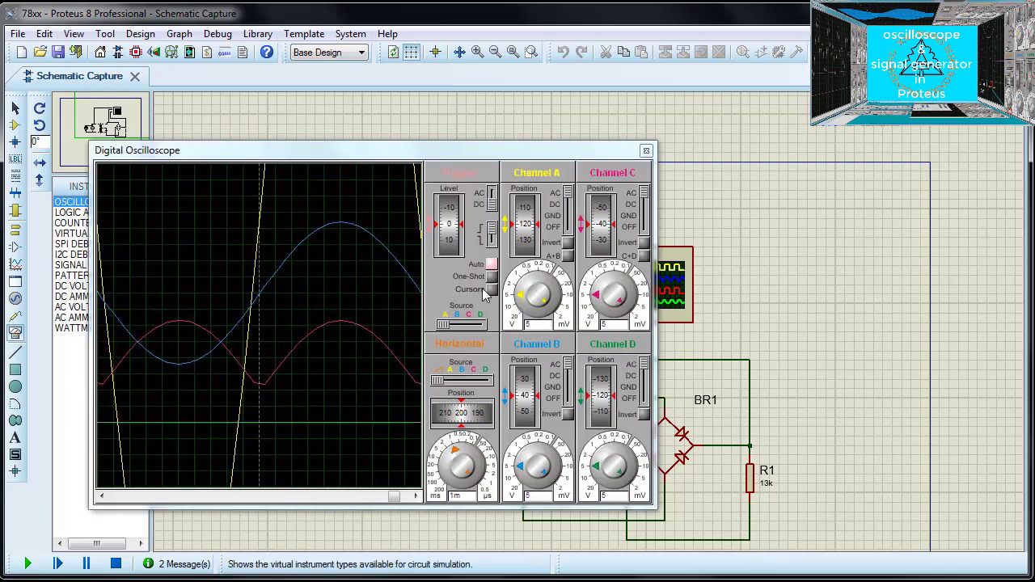
pyautogui.click(518, 317)
pyautogui.click(517, 317)
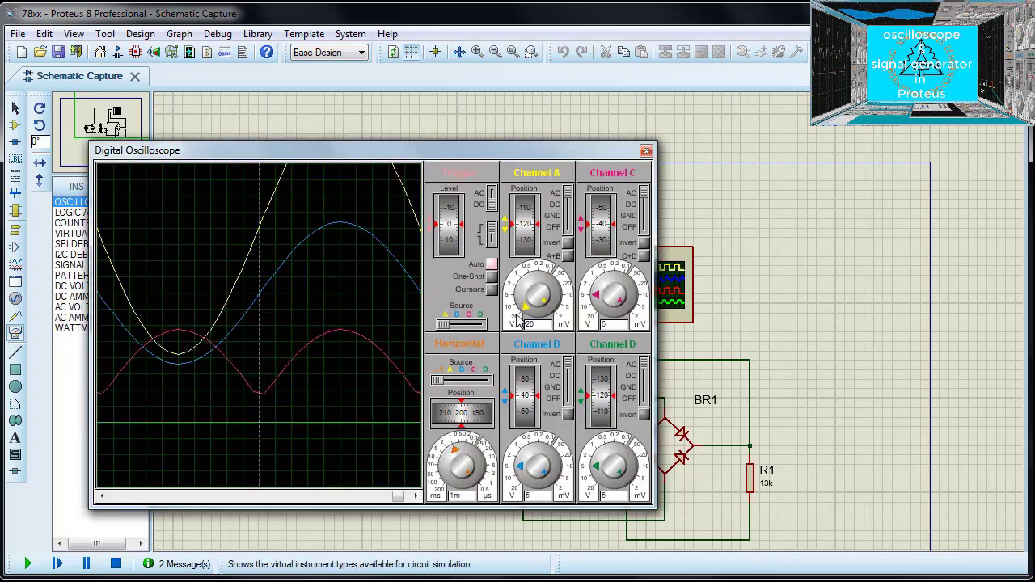
pyautogui.moveTo(522, 231); pyautogui.dragTo(524, 264)
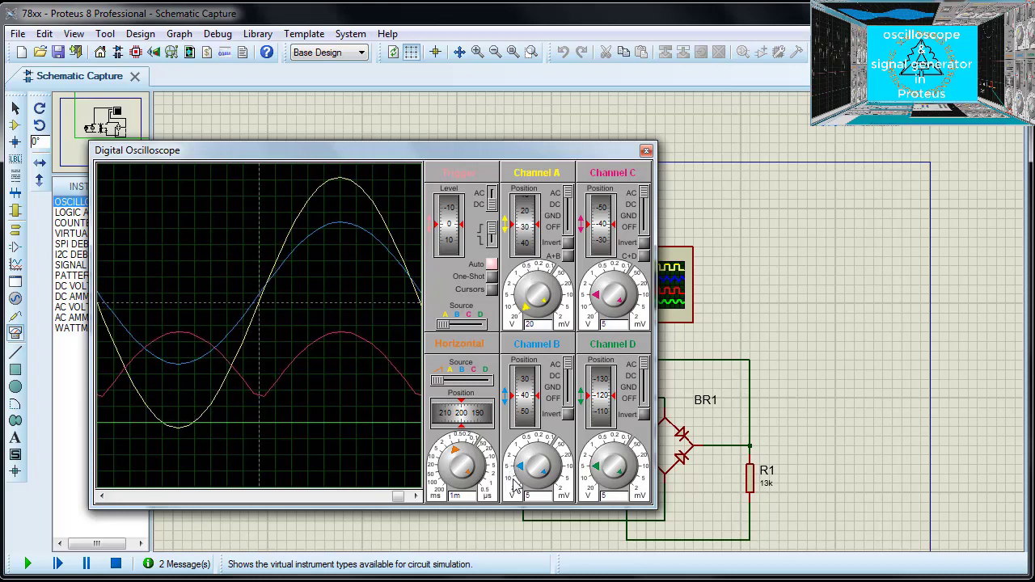
pyautogui.click(516, 482)
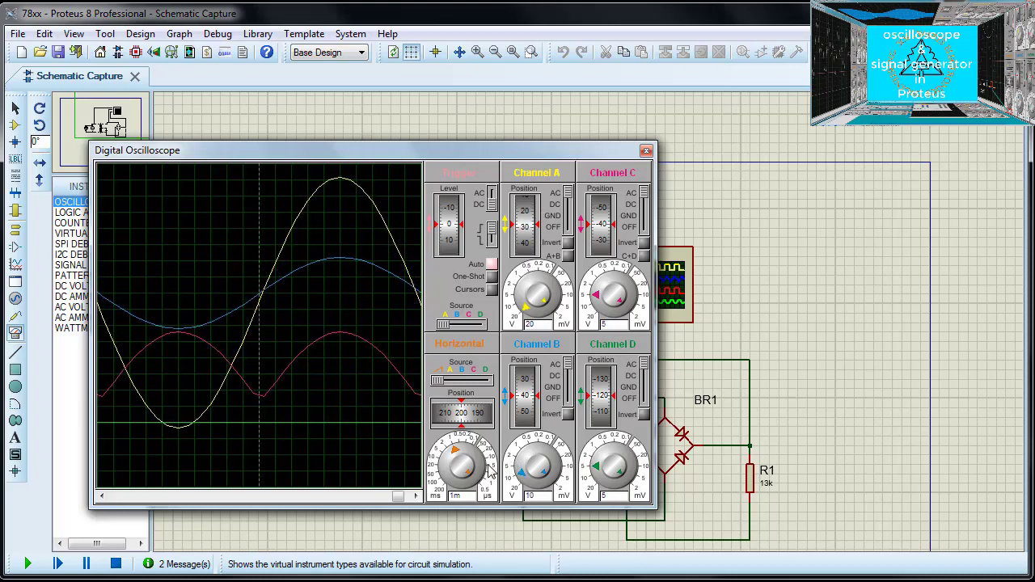
# Step: Set the oscilloscope's horizontal timebase to 2 ms and stop the simulation
pyautogui.click(443, 451)
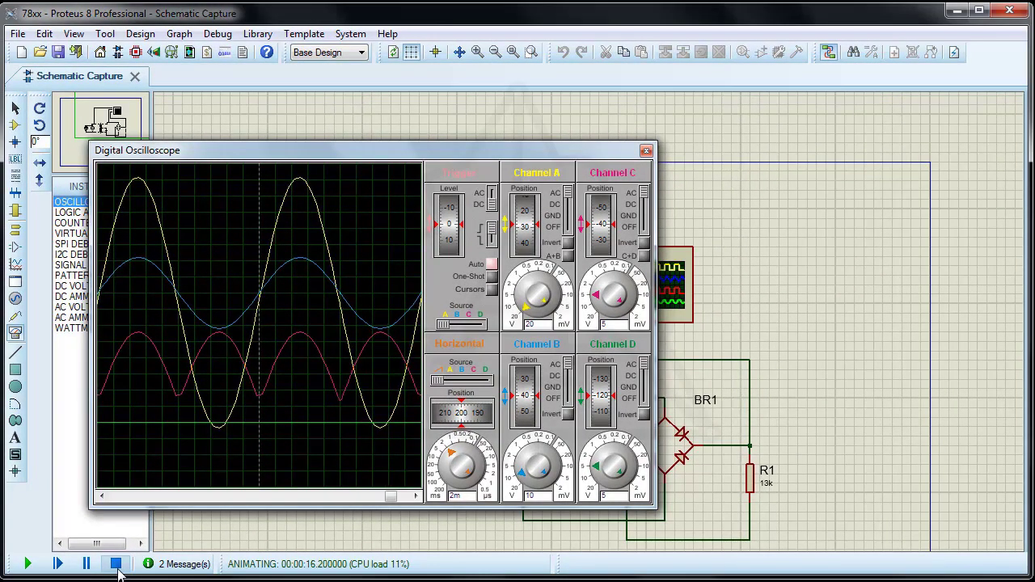
pyautogui.click(116, 565)
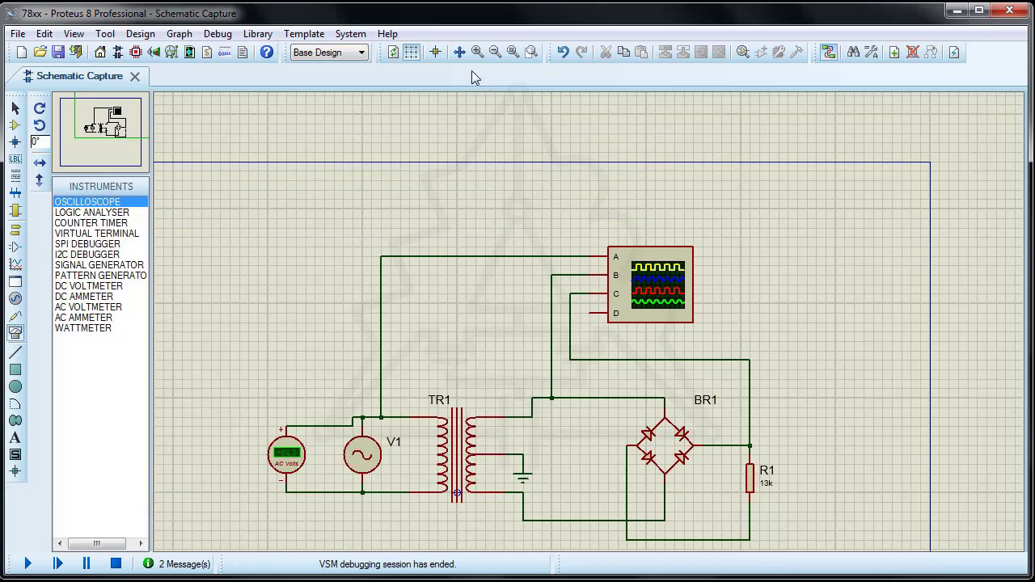
# Step: Delete the oscilloscope and its connecting wires from the schematic
pyautogui.click(513, 52)
pyautogui.rightClick(719, 204)
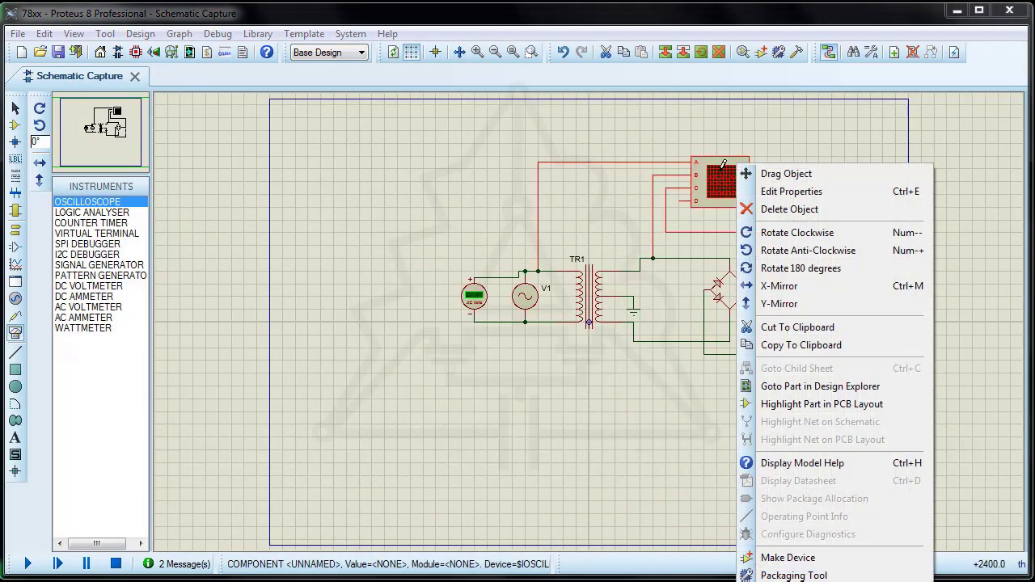
pyautogui.click(776, 206)
# Step: Pick the High Temp Radial capacitor HITEMP1000U25V2000M and place it beside R1 in the empty area
pyautogui.click(16, 126)
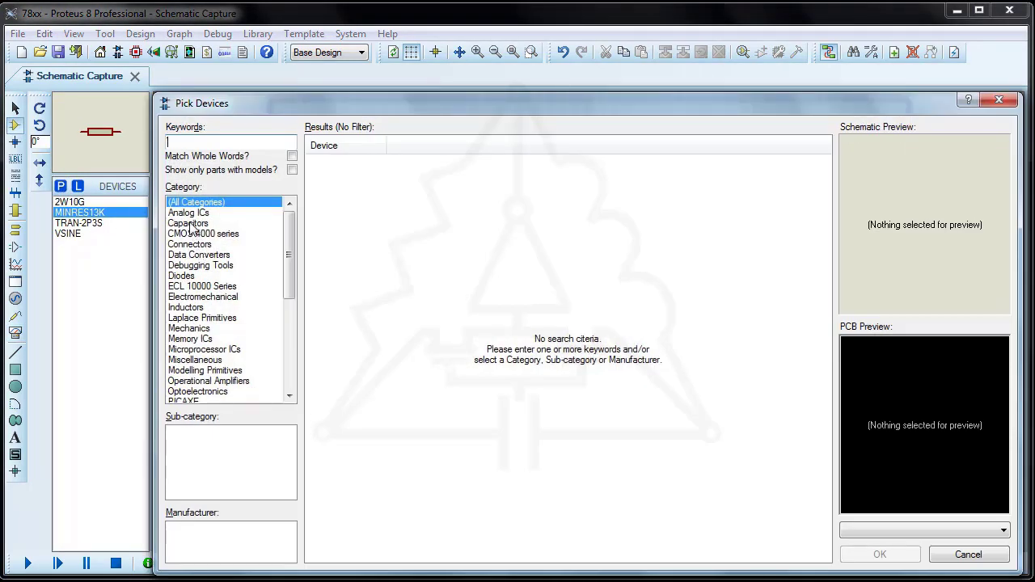
pyautogui.click(188, 224)
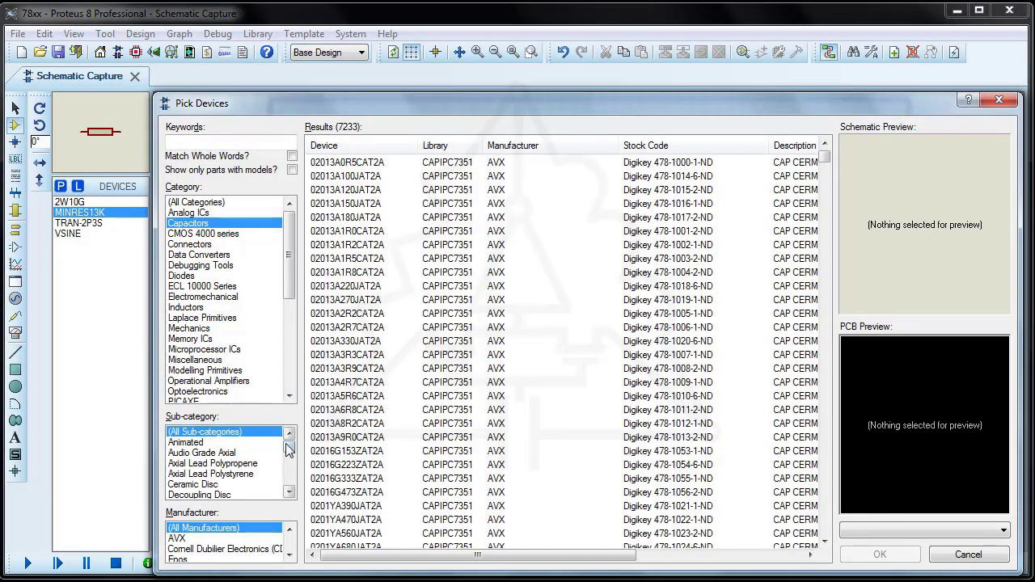
pyautogui.moveTo(289, 447); pyautogui.dragTo(289, 457)
pyautogui.click(198, 455)
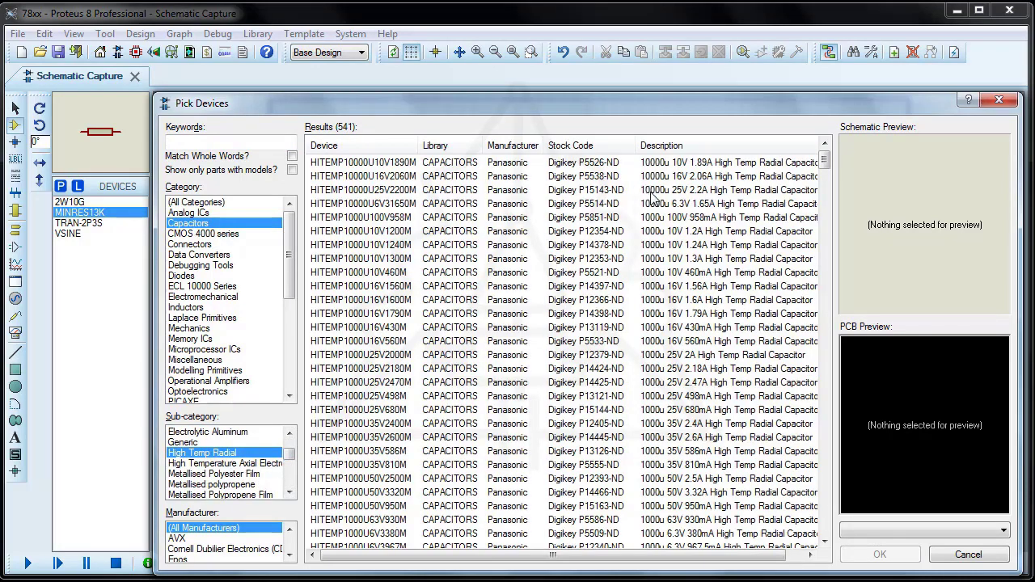
pyautogui.scroll(-1, 668, 193)
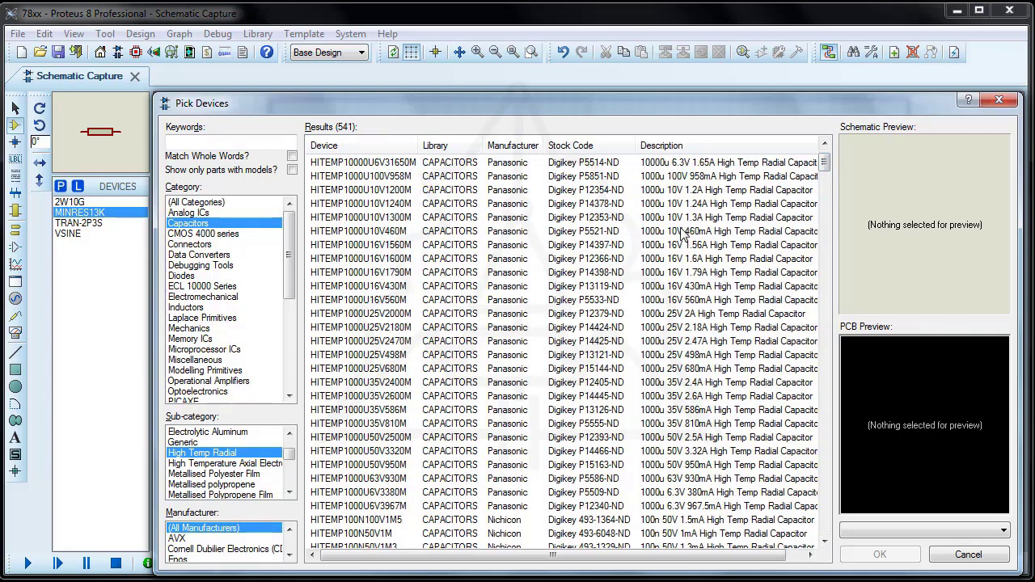
pyautogui.click(692, 318)
pyautogui.click(881, 554)
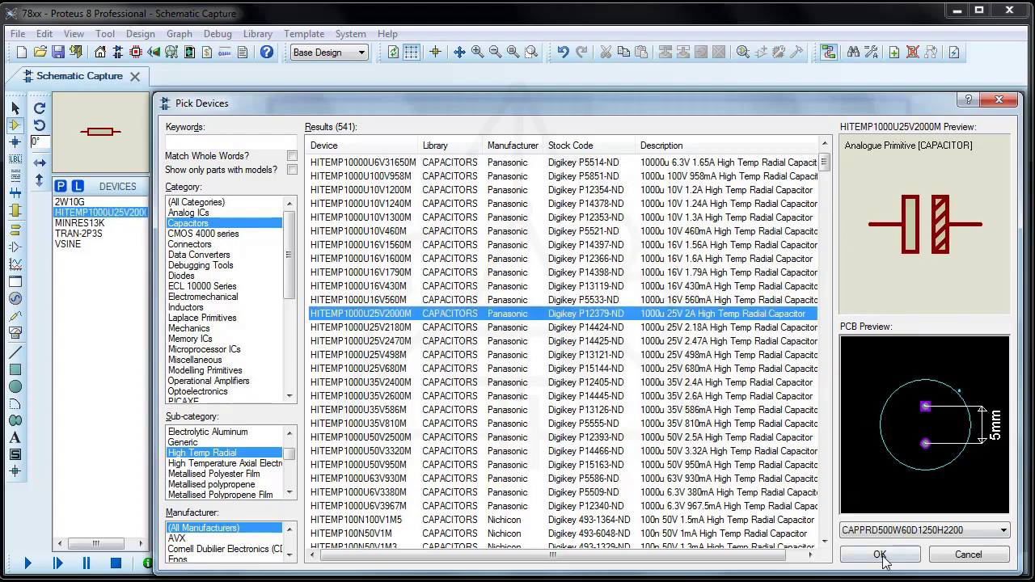
pyautogui.click(828, 275)
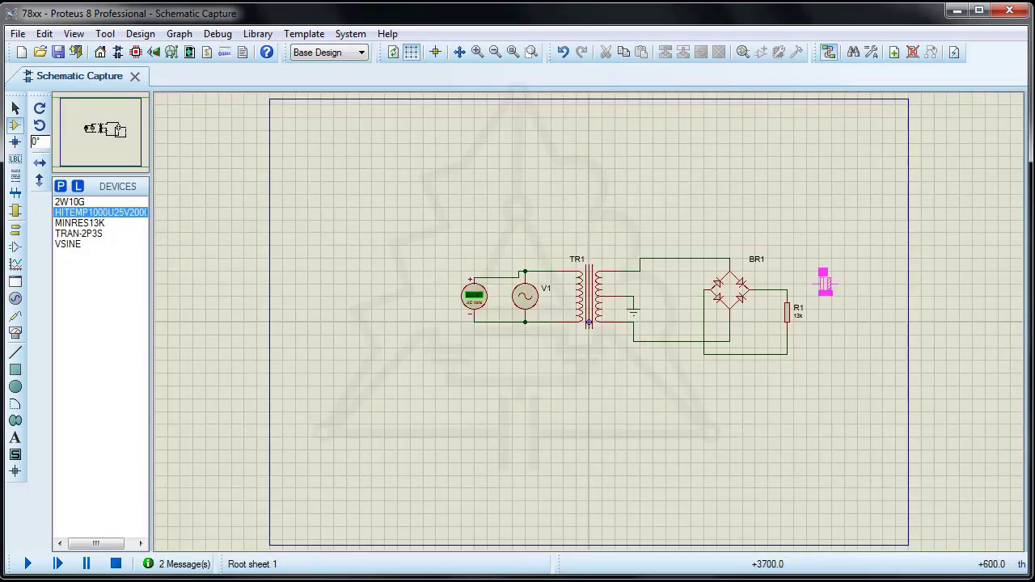
pyautogui.click(825, 283)
# Step: Move the source, transformer, rectifier and R1 circuit together toward the left side of the sheet
pyautogui.scroll(2, 825, 283)
pyautogui.scroll(-2, 588, 318)
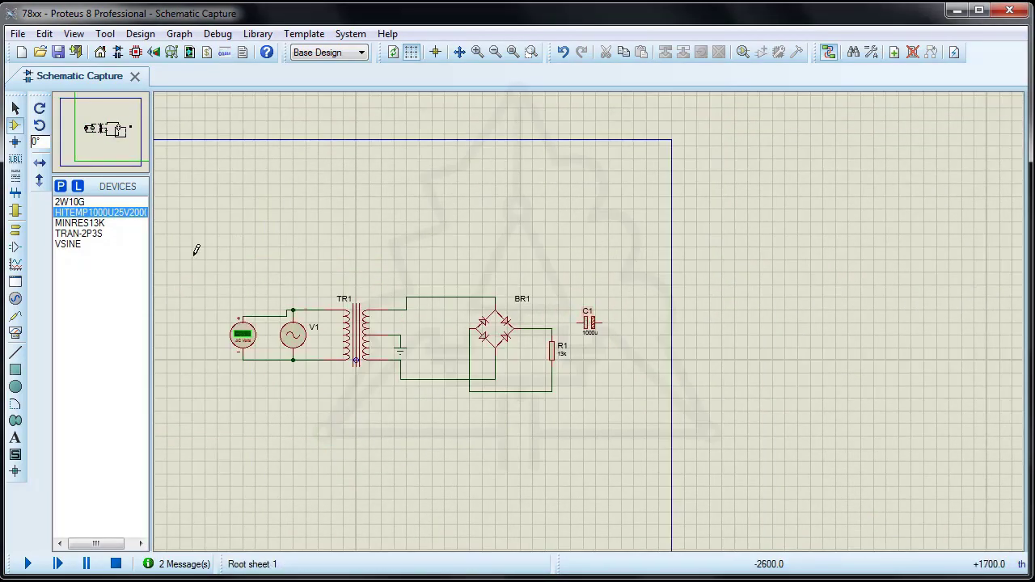
pyautogui.moveTo(191, 254); pyautogui.dragTo(576, 449)
pyautogui.moveTo(539, 428); pyautogui.dragTo(475, 428)
pyautogui.scroll(-2, 501, 404)
pyautogui.moveTo(532, 340); pyautogui.dragTo(494, 347)
# Step: Move C1 closer to the relocated rectifier circuit and rotate it clockwise to stand vertically
pyautogui.click(593, 327)
pyautogui.scroll(4, 592, 327)
pyautogui.moveTo(589, 322); pyautogui.dragTo(296, 325)
pyautogui.middleClick(283, 346)
pyautogui.rightClick(589, 323)
pyautogui.click(638, 293)
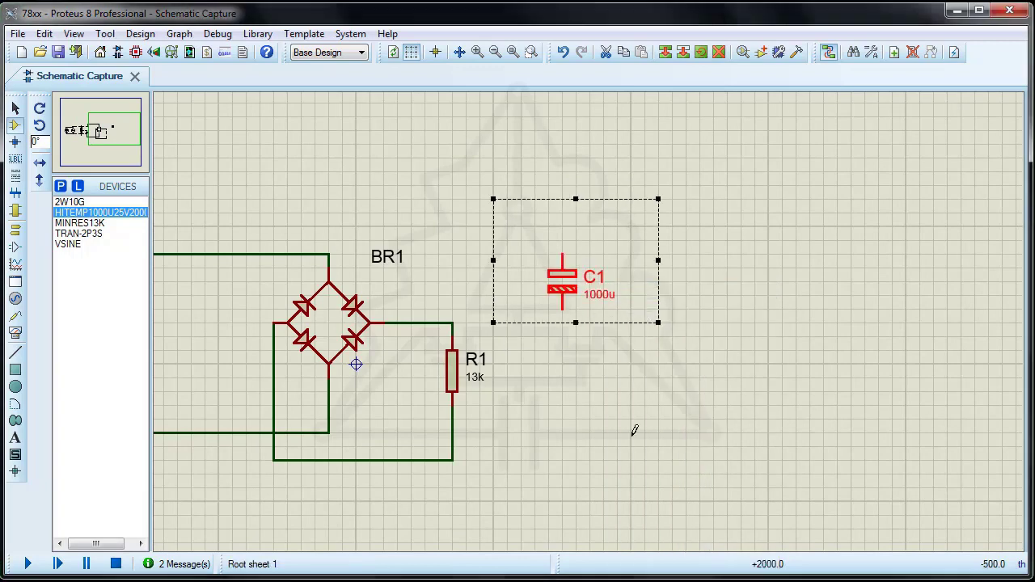
# Step: Delete R1 and place a second 1000u capacitor directly below C1, rotated clockwise
pyautogui.rightClick(456, 382)
pyautogui.rightClick(456, 383)
pyautogui.click(570, 423)
pyautogui.click(570, 424)
pyautogui.rightClick(574, 420)
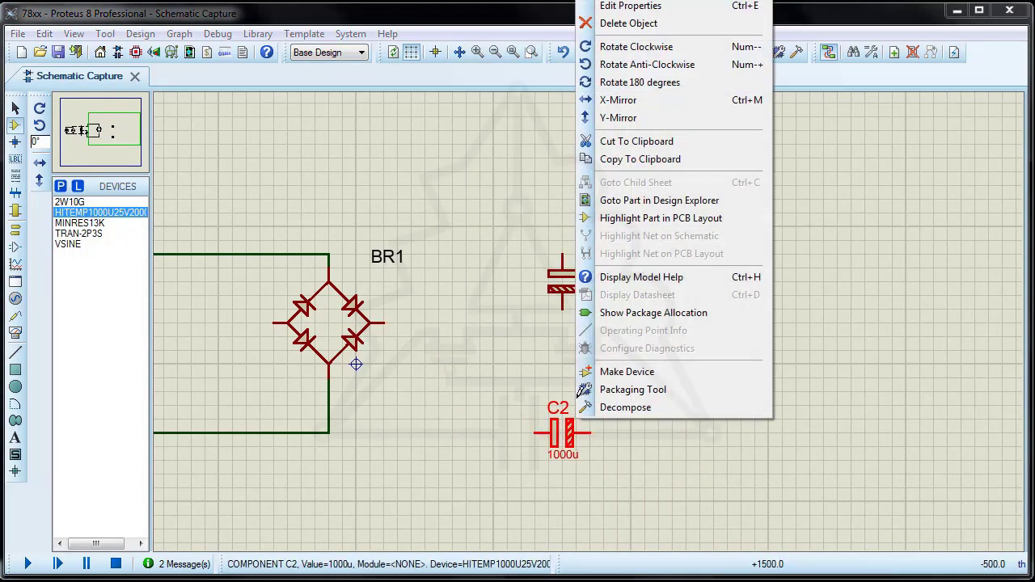
pyautogui.click(619, 47)
# Step: Wire C1 and C2 in series across BR1's DC outputs, with C1 on the positive side
pyautogui.click(384, 323)
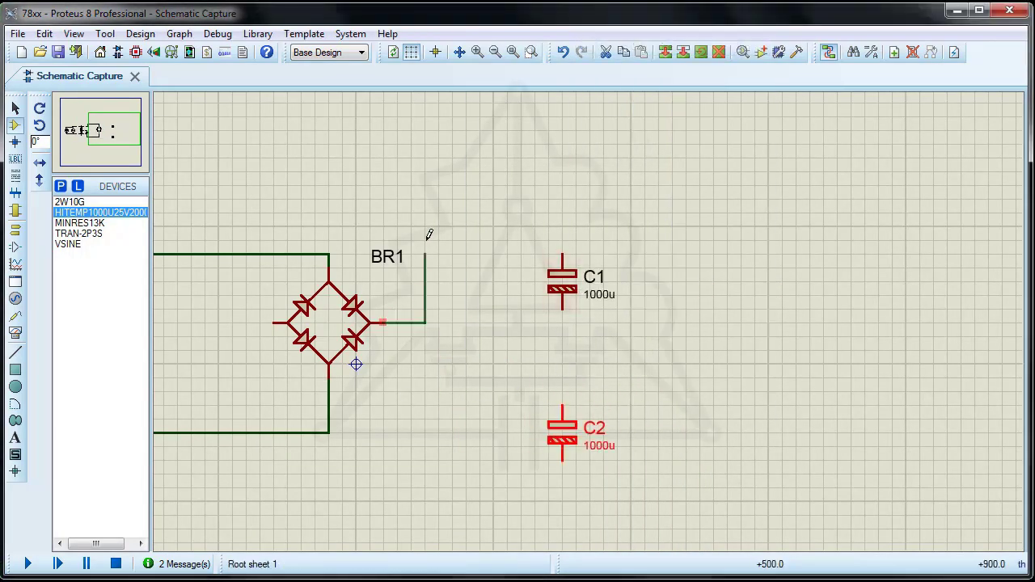
pyautogui.click(562, 256)
pyautogui.click(273, 323)
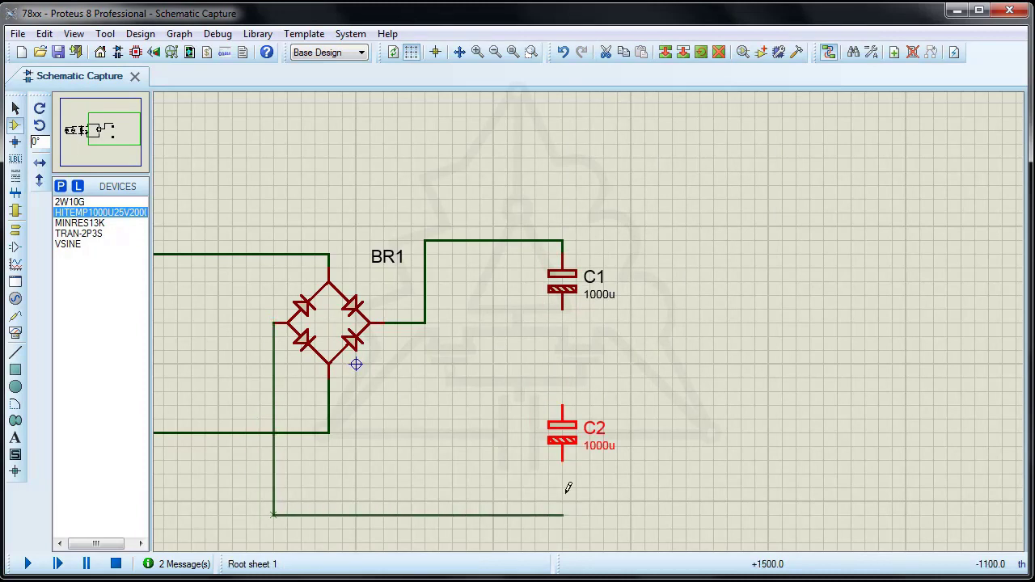
pyautogui.click(562, 461)
pyautogui.click(562, 308)
pyautogui.click(562, 406)
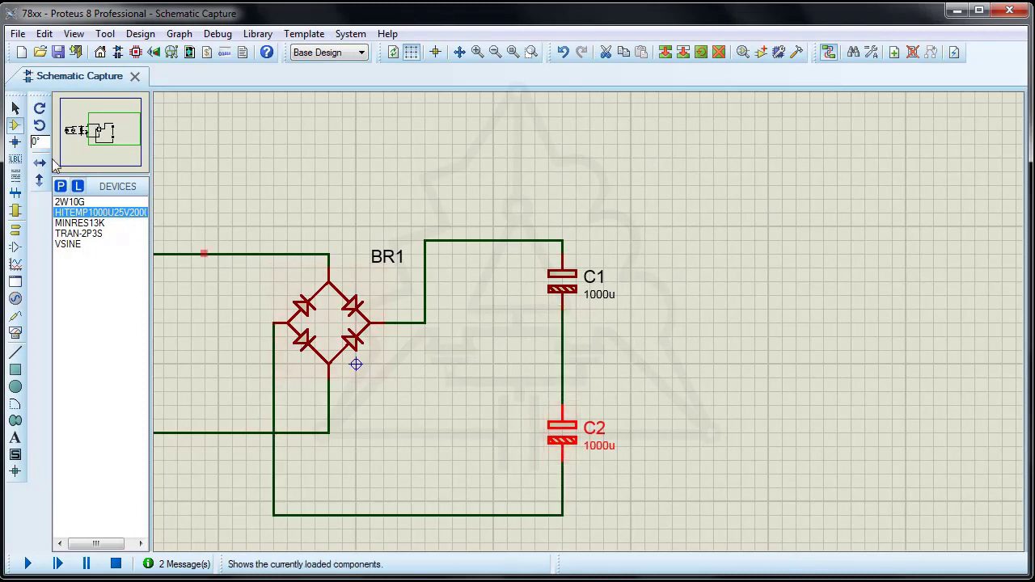
# Step: Place a GROUND terminal beside the capacitors and wire it to the junction between C1 and C2
pyautogui.click(16, 230)
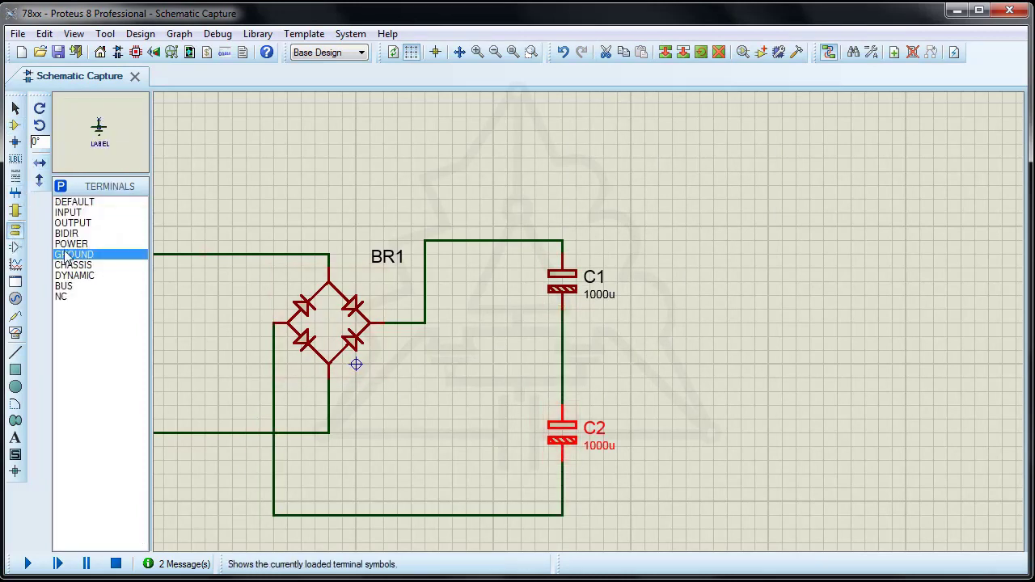
pyautogui.click(506, 368)
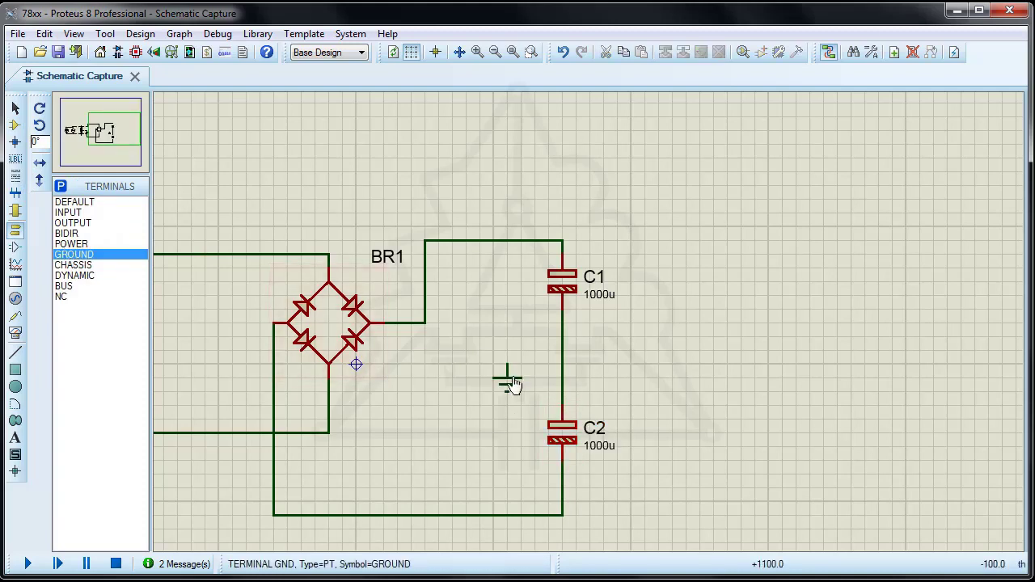
pyautogui.click(507, 364)
pyautogui.click(563, 349)
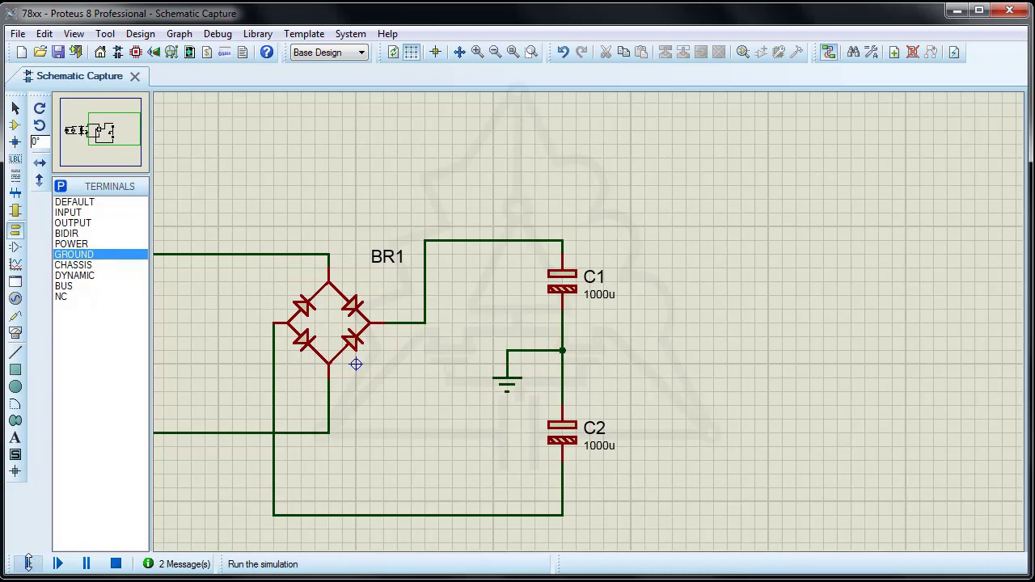
# Step: Move the rectifier section closer to TR1 and the capacitors with their ground closer to BR1
pyautogui.click(512, 52)
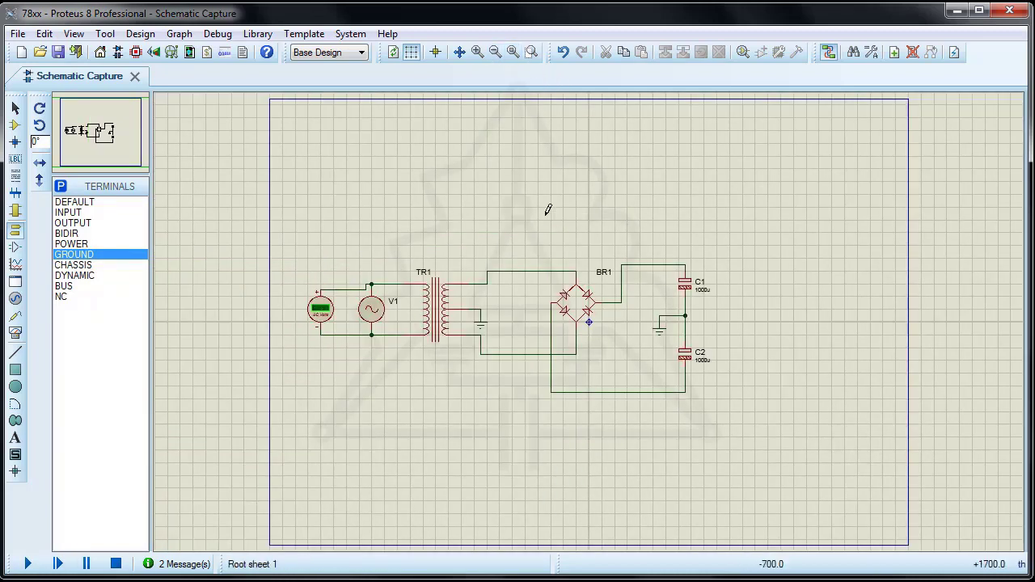
pyautogui.moveTo(544, 213); pyautogui.dragTo(722, 436)
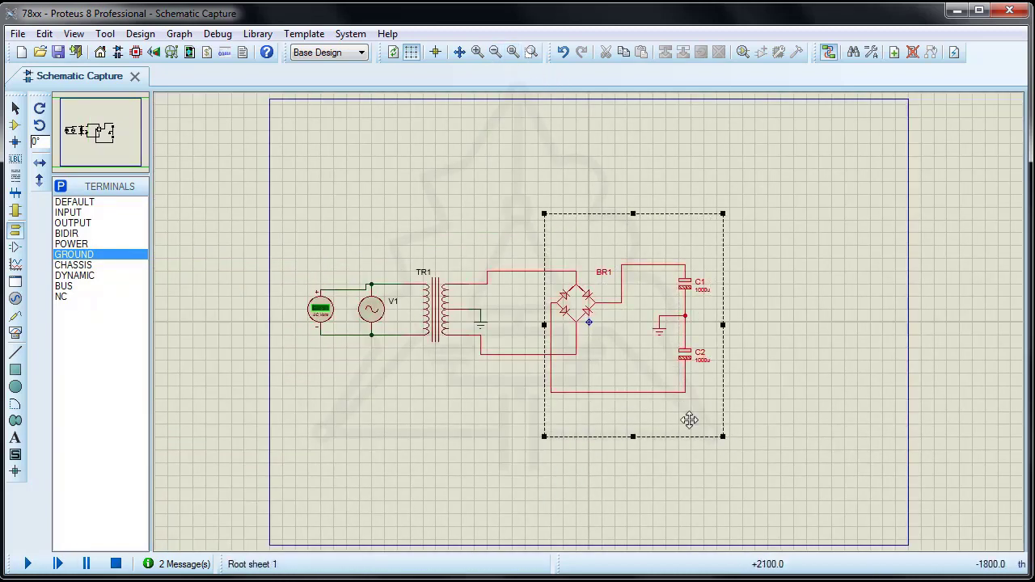
pyautogui.moveTo(661, 411); pyautogui.dragTo(633, 415)
pyautogui.click(767, 360)
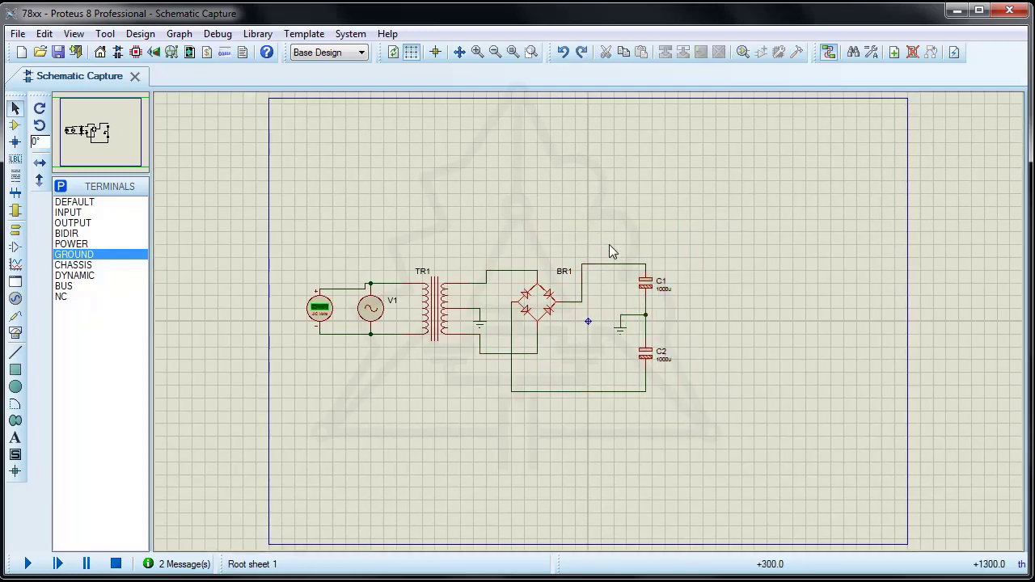
pyautogui.moveTo(607, 239); pyautogui.dragTo(637, 404)
pyautogui.click(755, 372)
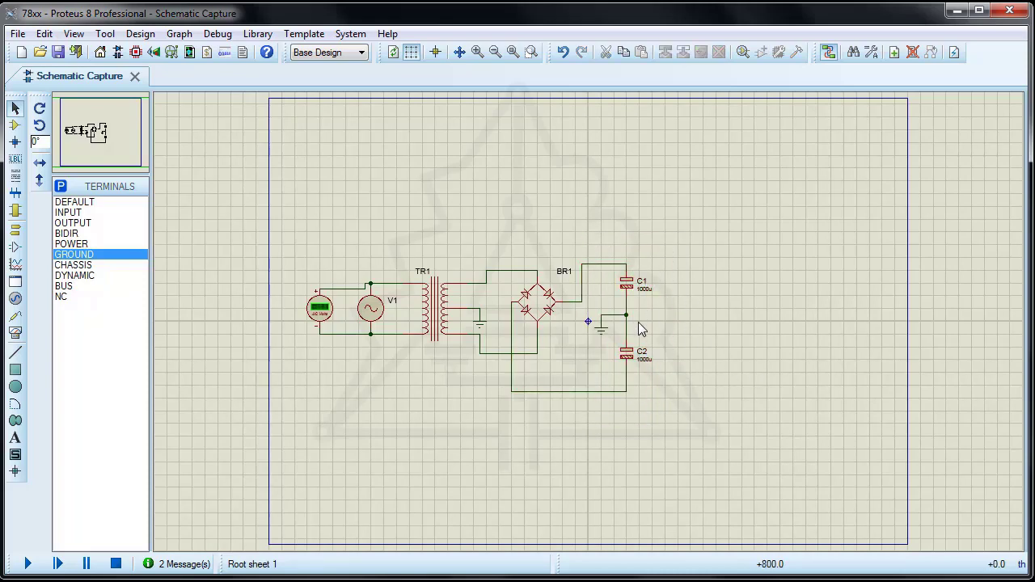
# Step: Add the 7805 and 7905 voltage regulators from the ANALOG library to the device list
pyautogui.click(15, 126)
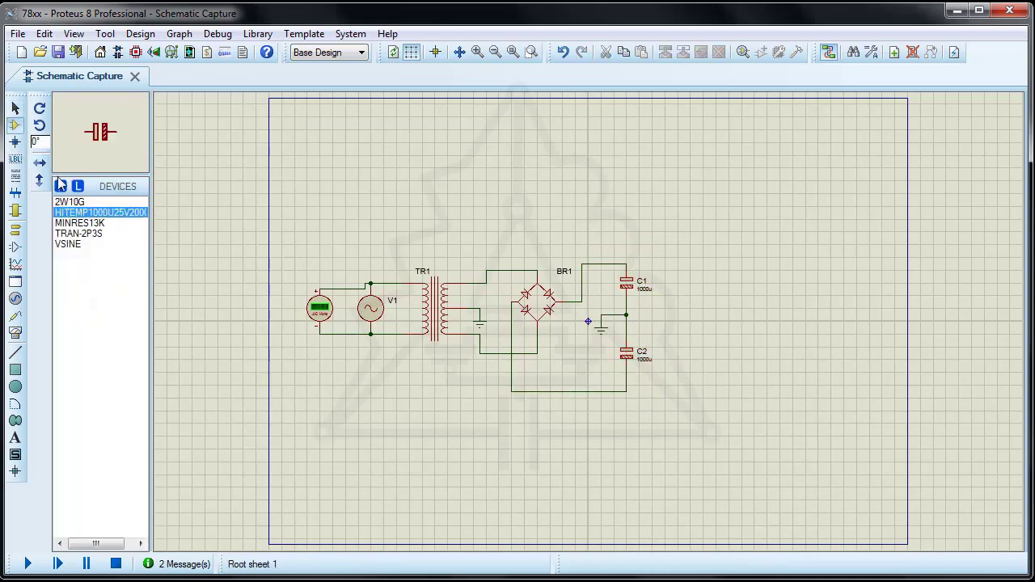
pyautogui.click(60, 186)
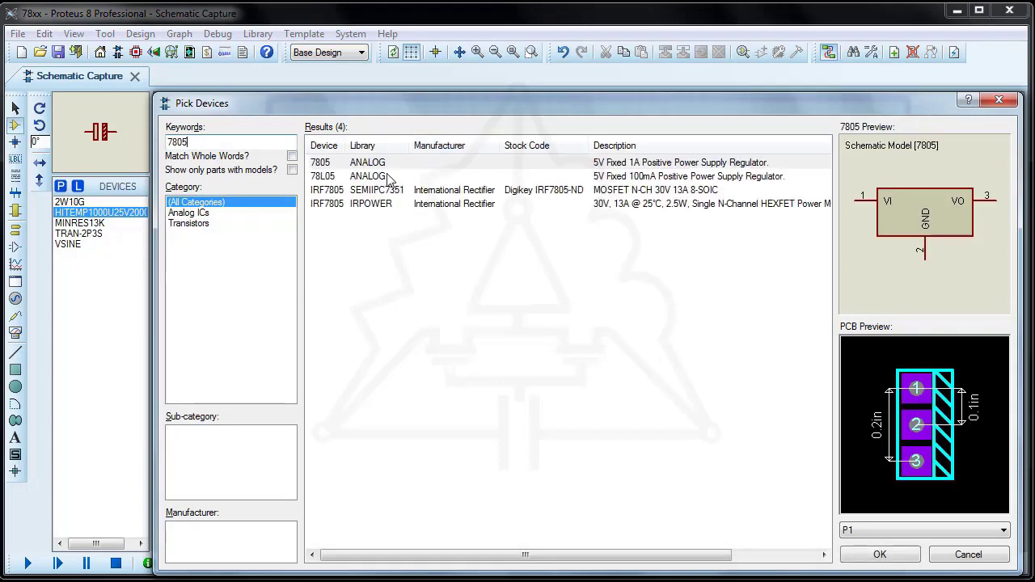
pyautogui.doubleClick(372, 164)
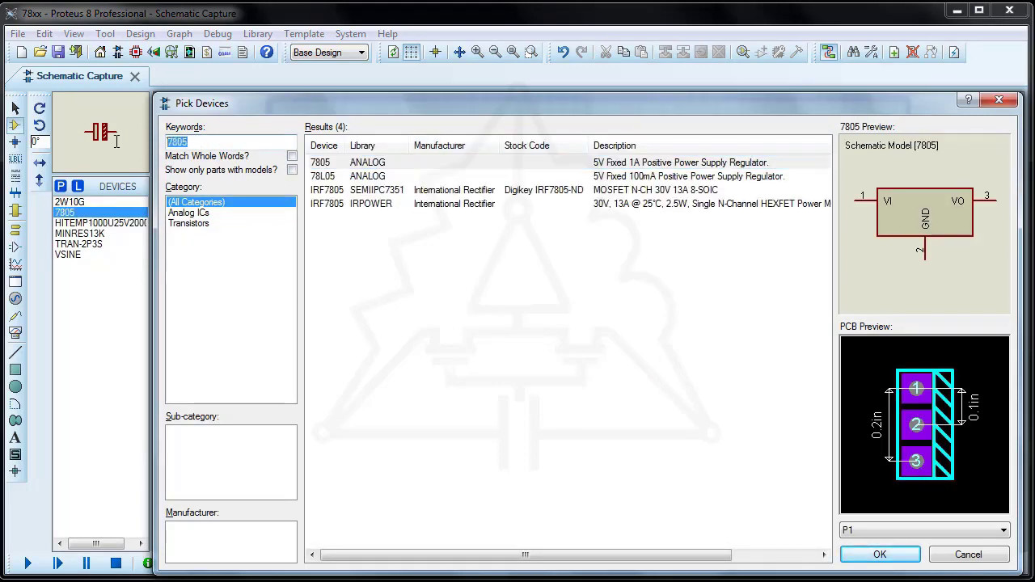
pyautogui.write('7905')
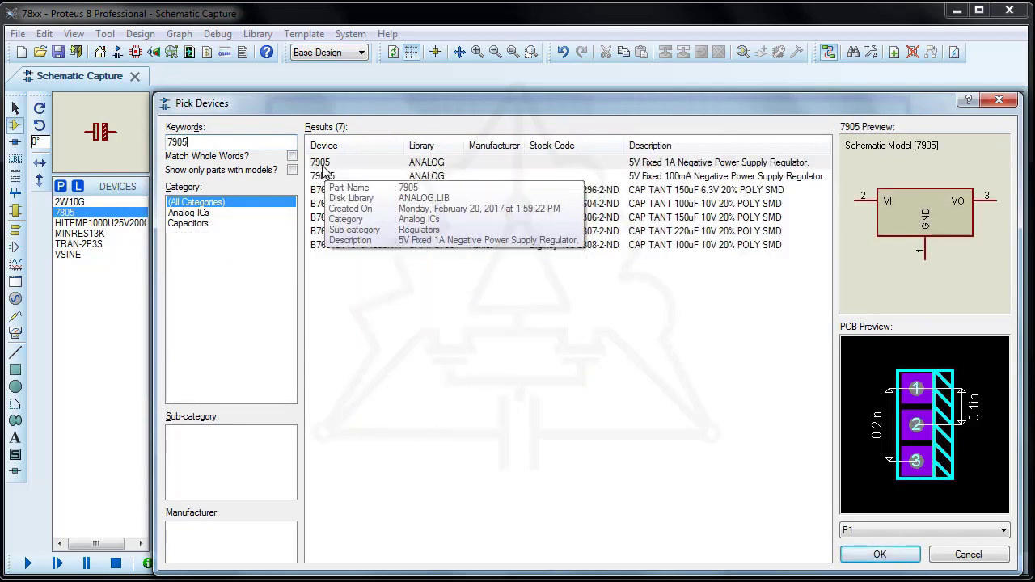
pyautogui.click(324, 165)
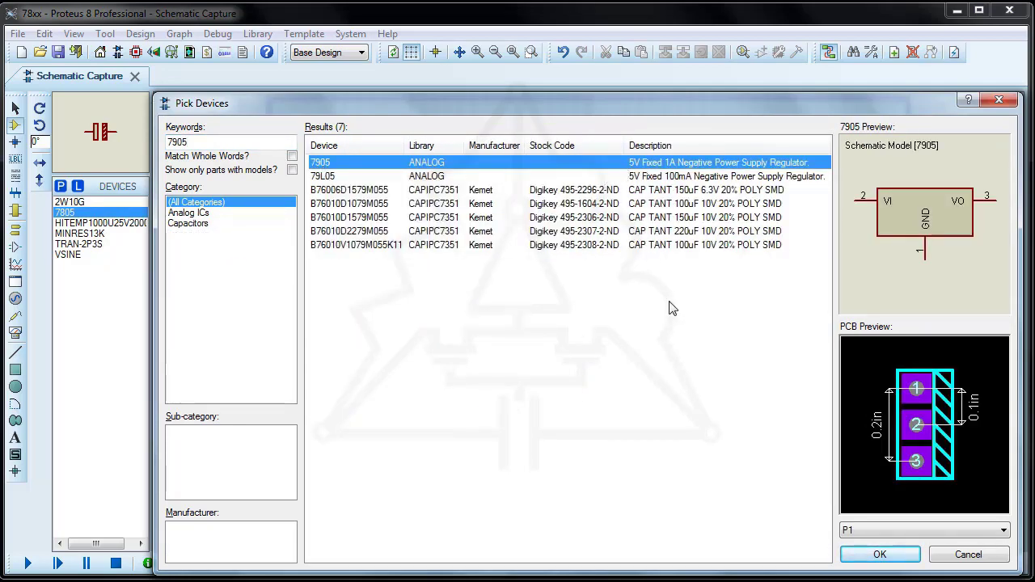
pyautogui.click(893, 558)
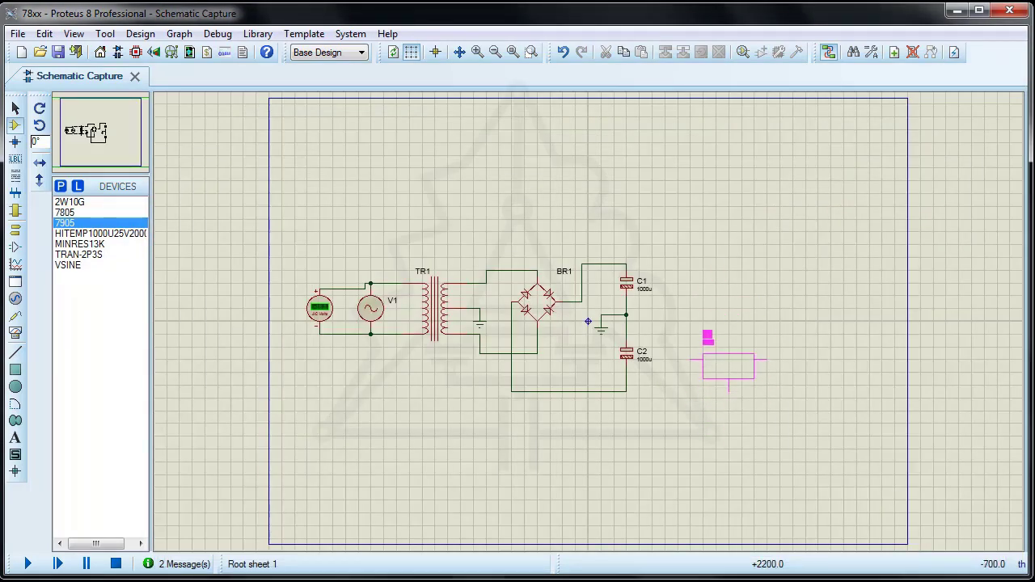
# Step: Place the 7905 to the lower right of C2 and mirror it vertically so its GND pin points up
pyautogui.click(728, 373)
pyautogui.rightClick(732, 380)
pyautogui.click(794, 61)
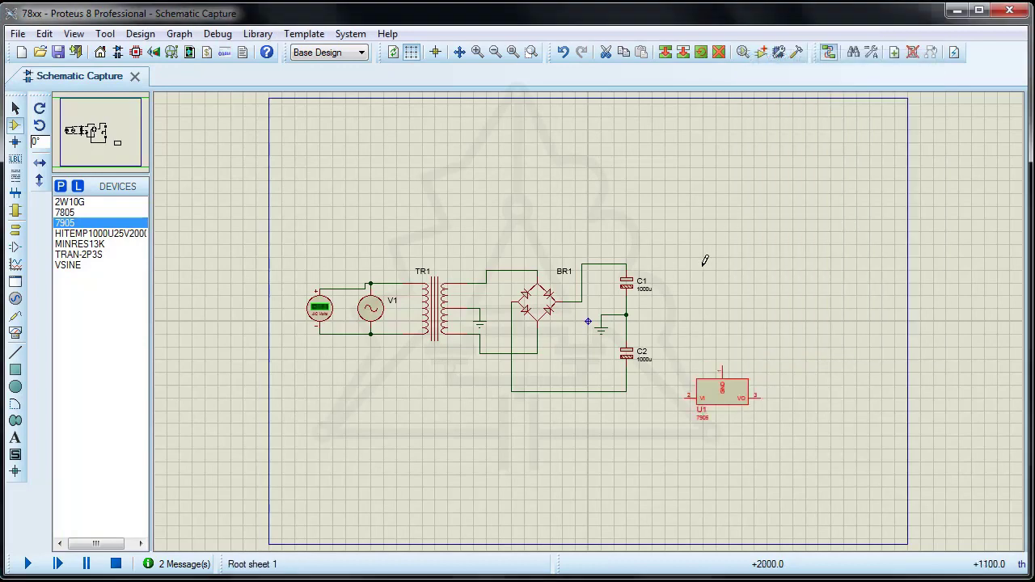
# Step: Place the 7805 to the right of C1 and wire its VI pin to C1's upper end
pyautogui.click(65, 212)
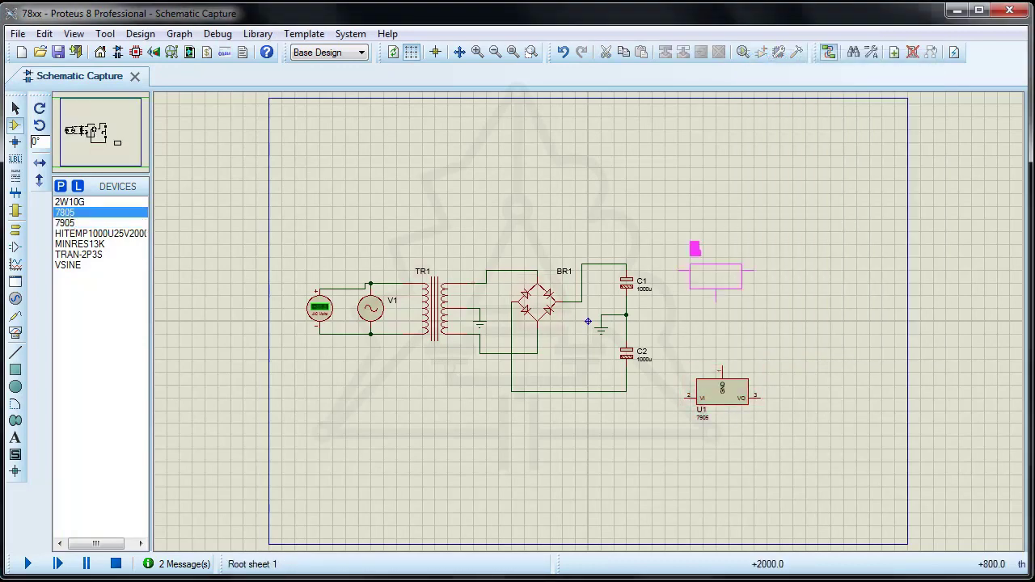
pyautogui.click(717, 272)
pyautogui.scroll(3, 716, 273)
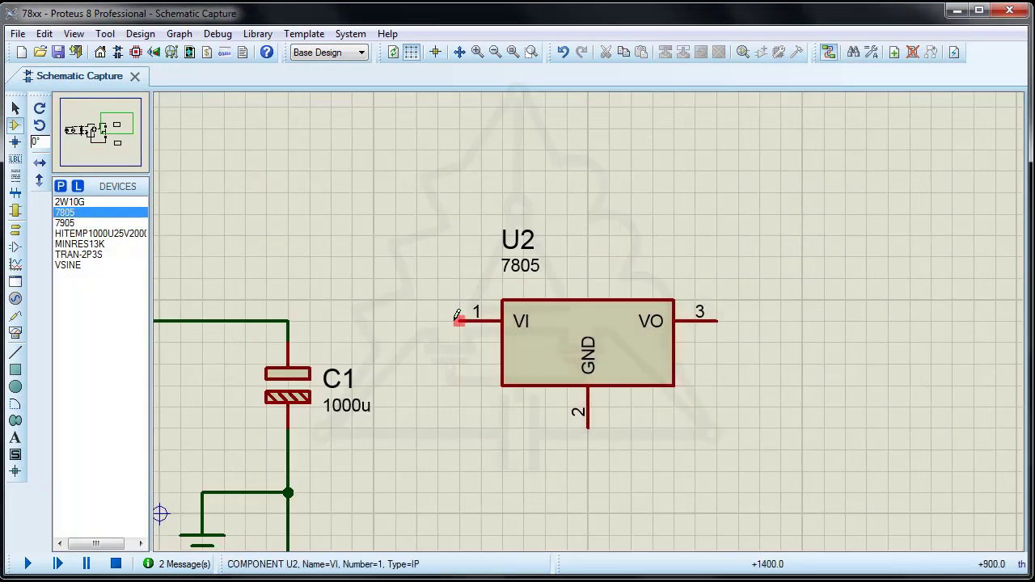
pyautogui.click(460, 321)
pyautogui.click(287, 320)
# Step: Align the 7905 directly below the 7805 and wire their GND pins together
pyautogui.scroll(-3, 663, 421)
pyautogui.click(613, 525)
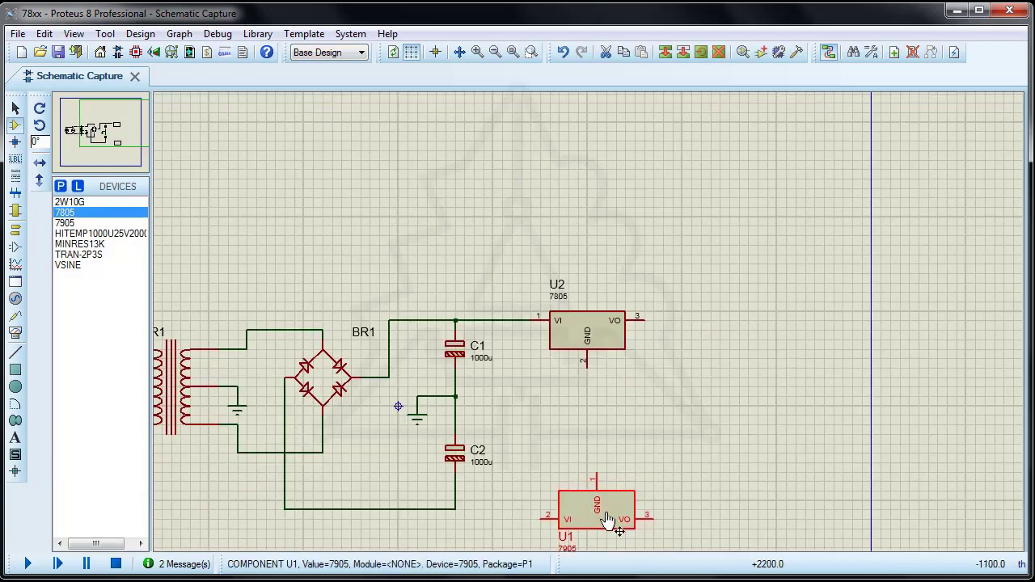
pyautogui.moveTo(606, 511); pyautogui.dragTo(597, 510)
pyautogui.click(597, 459)
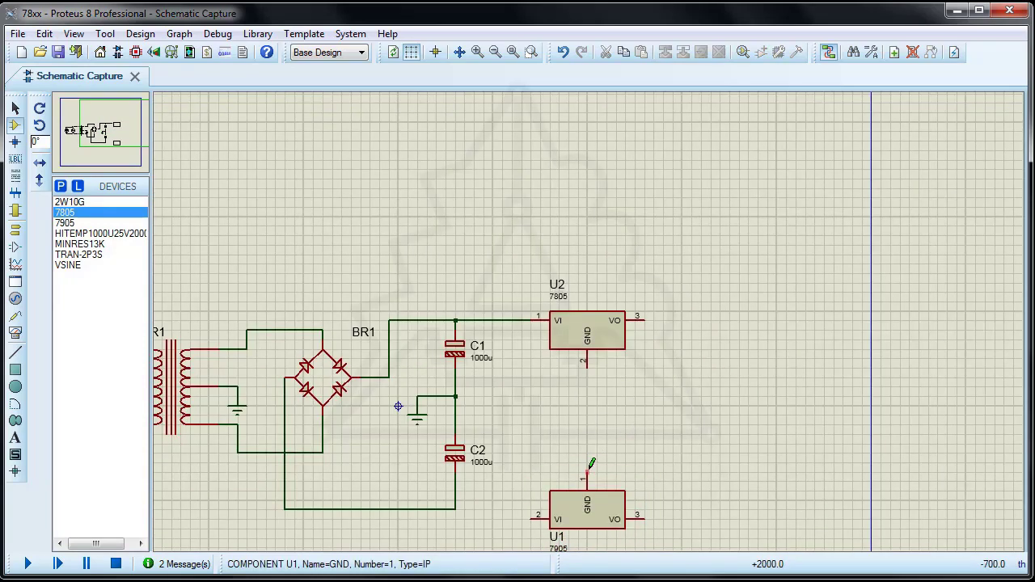
pyautogui.click(587, 471)
pyautogui.click(589, 363)
# Step: Raise the 7905 level with the negative supply line and wire its VI pin to C2's lower line
pyautogui.moveTo(589, 526); pyautogui.dragTo(590, 517)
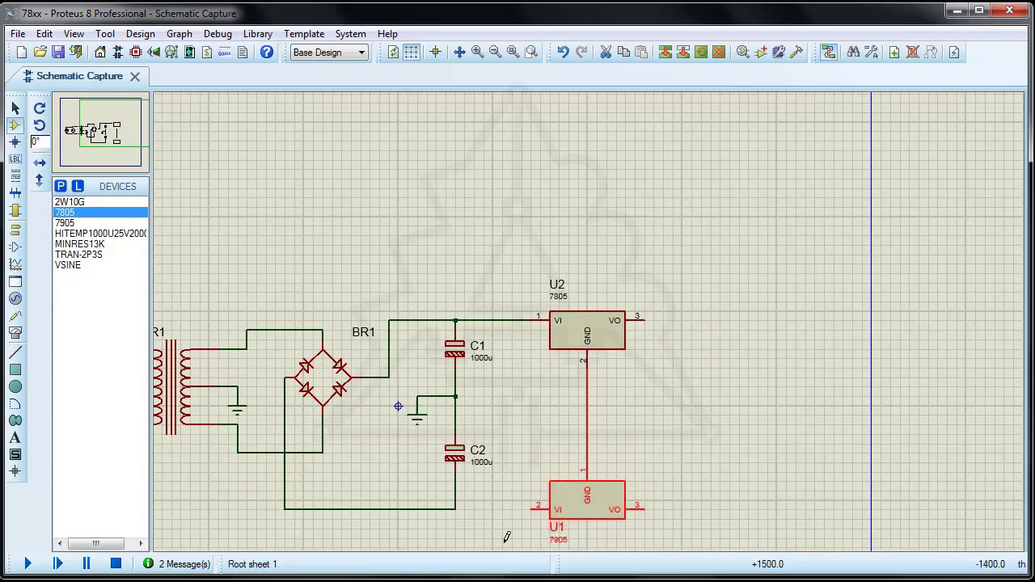
pyautogui.click(530, 505)
pyautogui.click(456, 509)
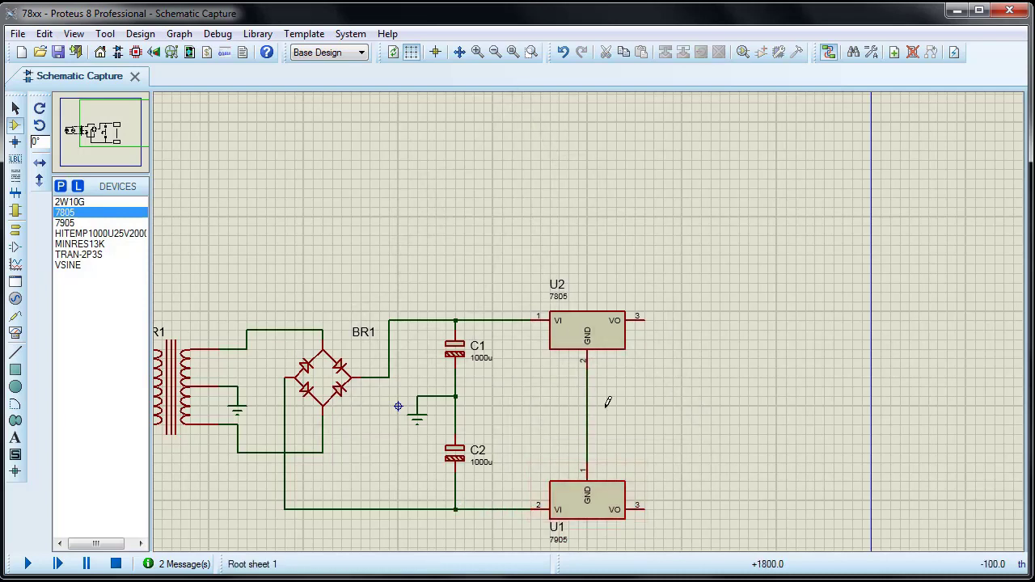
# Step: Wire the capacitors' ground node to the regulators' GND line, and extend both VO outputs and the ground line to the right as open ends
pyautogui.click(455, 396)
pyautogui.click(587, 397)
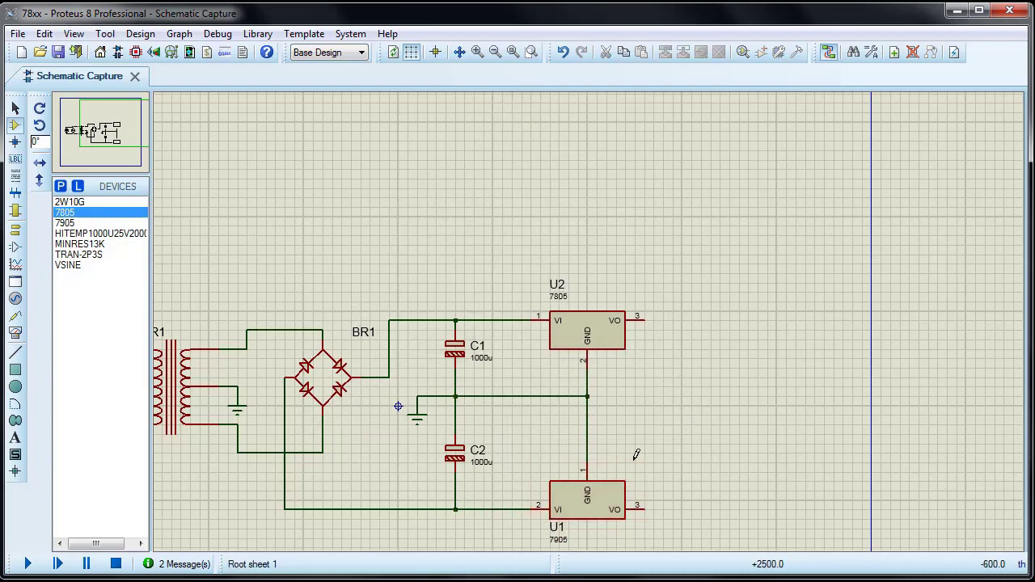
pyautogui.click(645, 321)
pyautogui.doubleClick(711, 320)
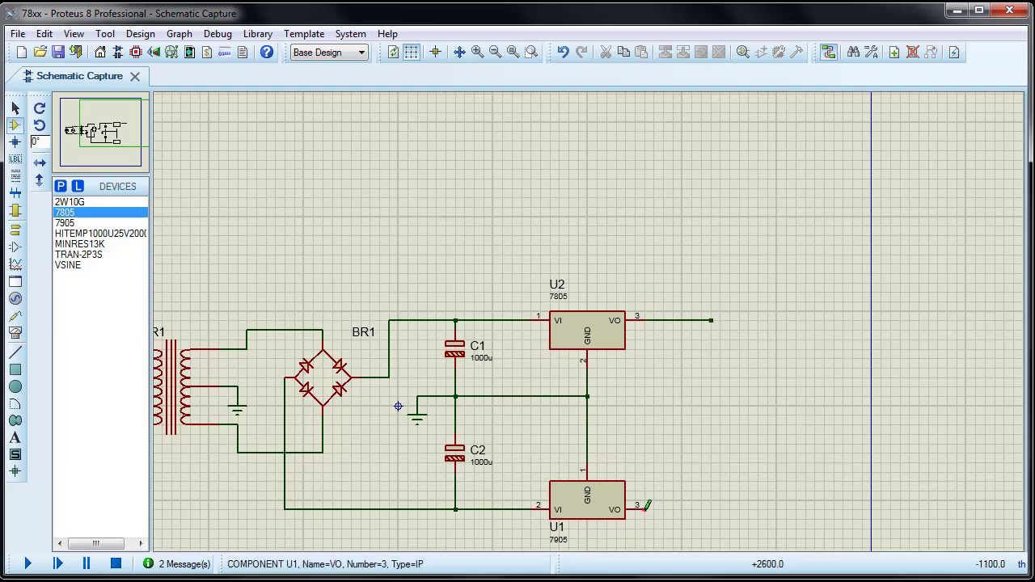
pyautogui.click(644, 508)
pyautogui.doubleClick(711, 509)
pyautogui.click(588, 396)
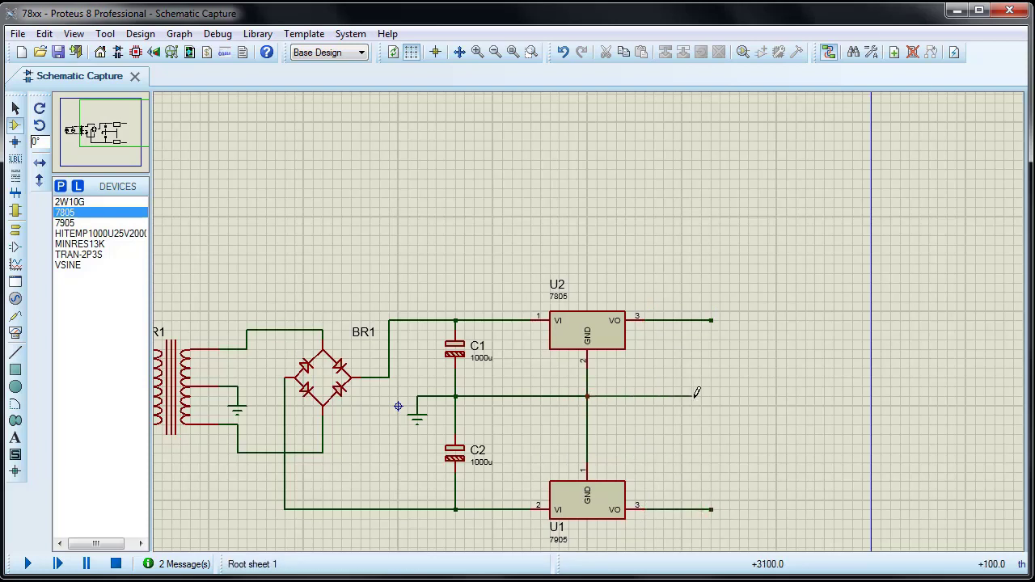
pyautogui.doubleClick(711, 396)
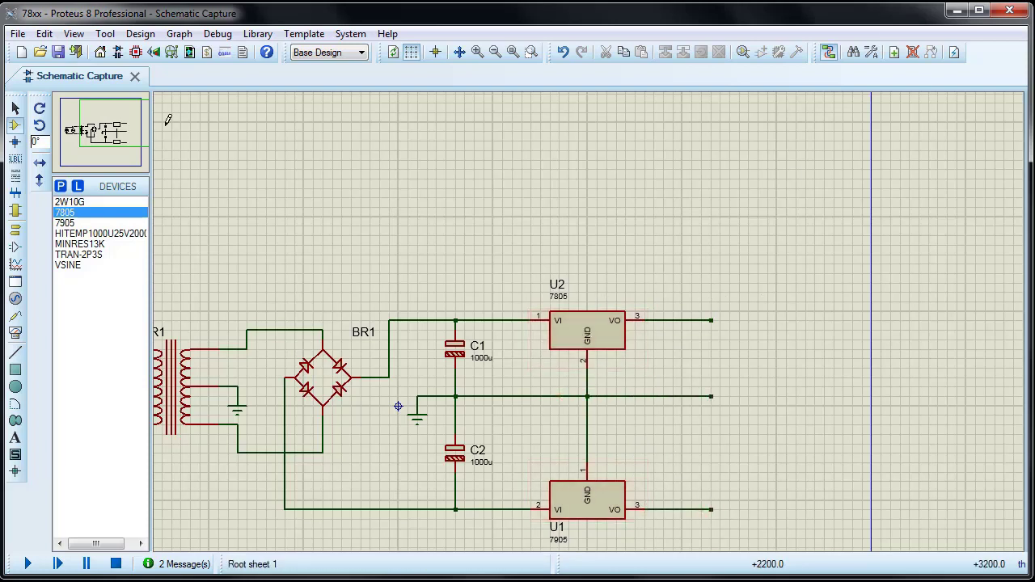
# Step: Add the 1n8 ceramic capacitor CERAMIC1N8 to the devices from the Capacitors category, Ceramic Disc sub-category
pyautogui.click(59, 186)
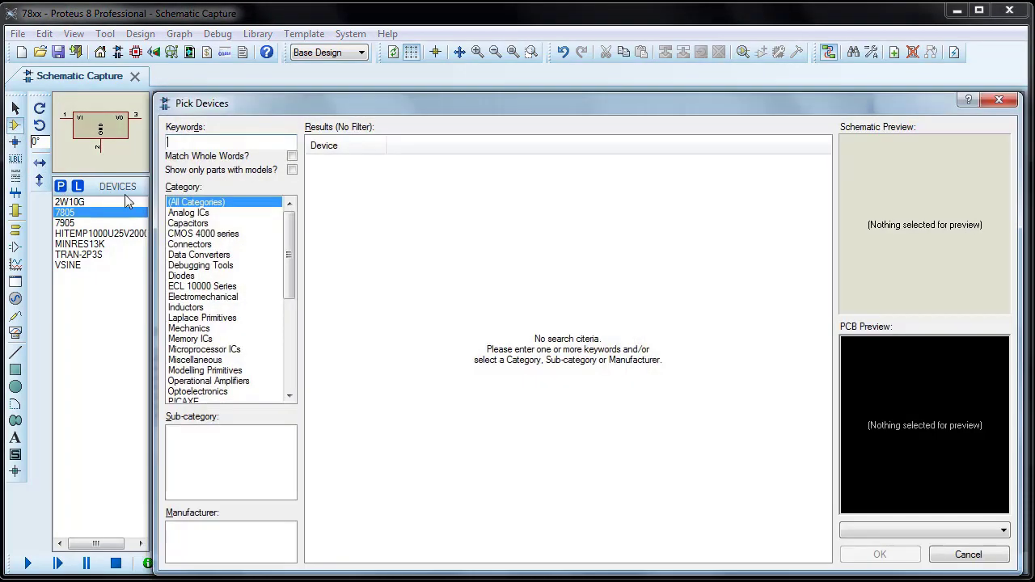
pyautogui.click(188, 223)
pyautogui.click(388, 340)
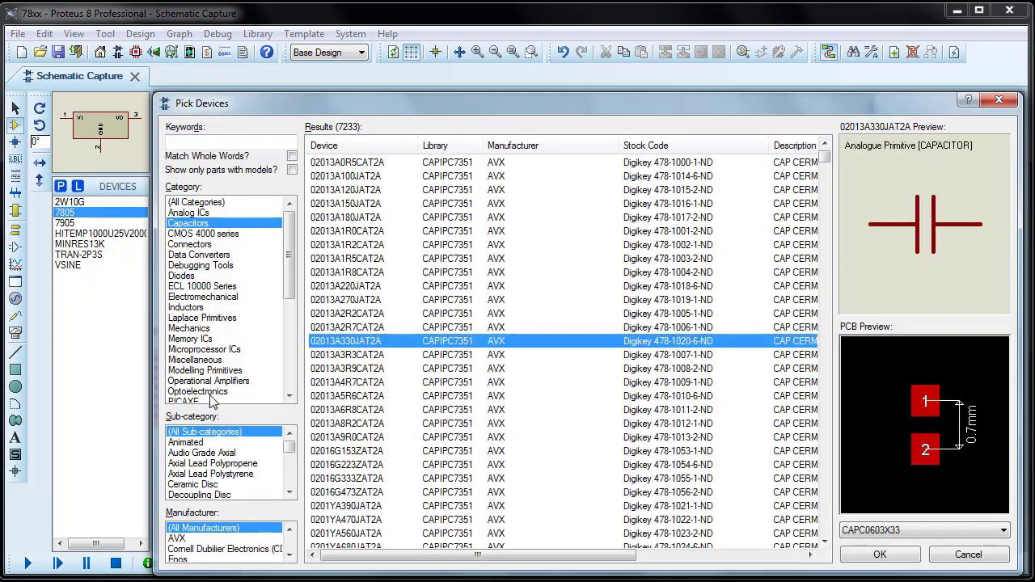
pyautogui.click(202, 485)
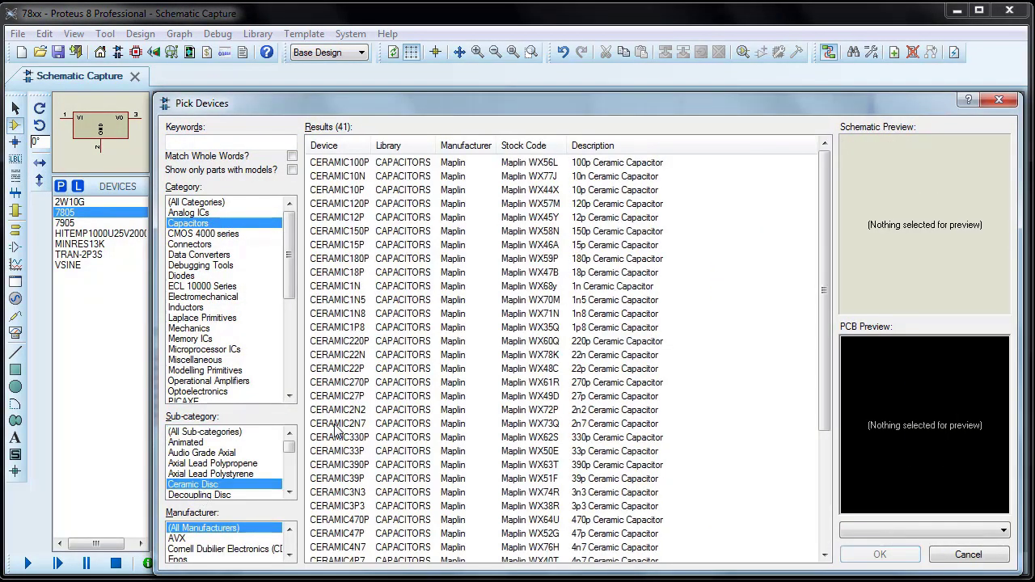
pyautogui.doubleClick(590, 319)
pyautogui.click(880, 554)
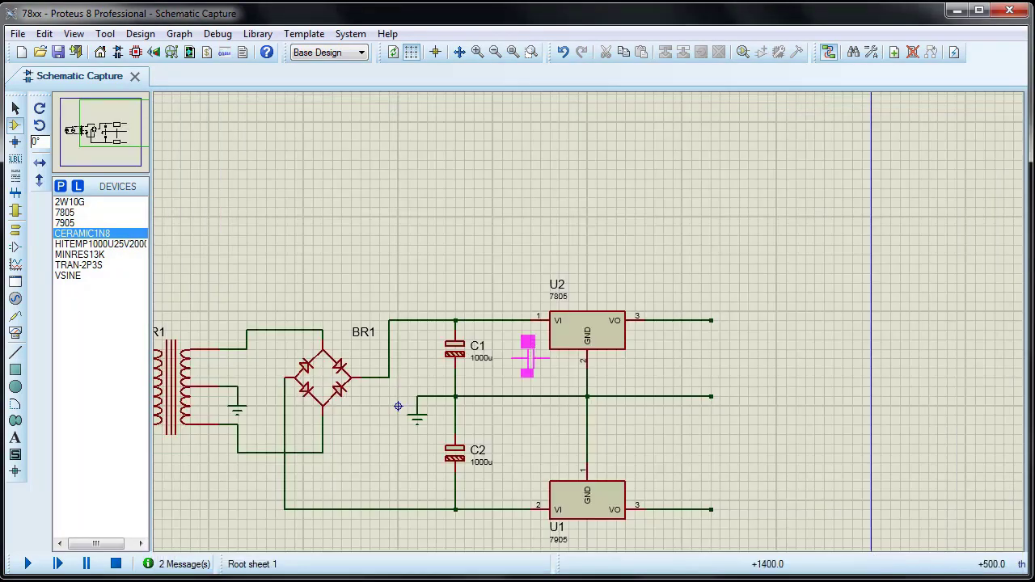
# Step: Place five ceramic capacitors rotated 90°: one before and one after the 7805, two after the 7905 and one before it
pyautogui.press('KP_Add')
pyautogui.click(522, 365)
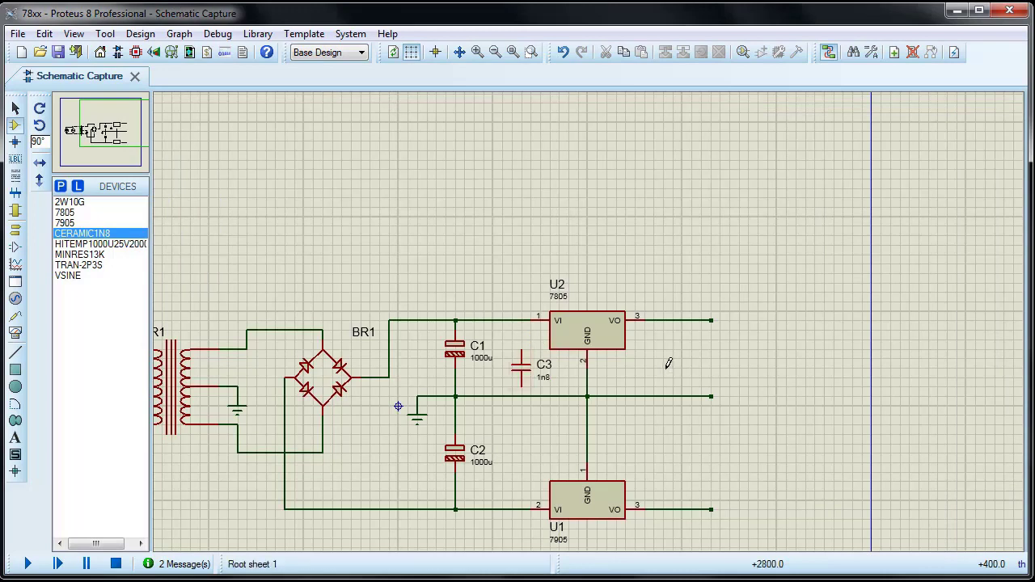
pyautogui.click(663, 360)
pyautogui.click(653, 463)
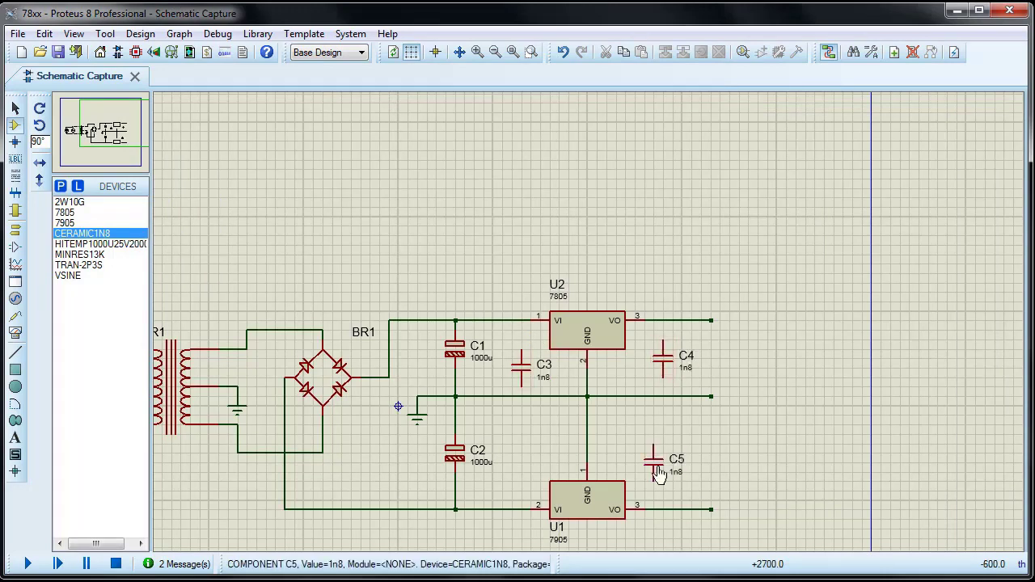
pyautogui.click(702, 463)
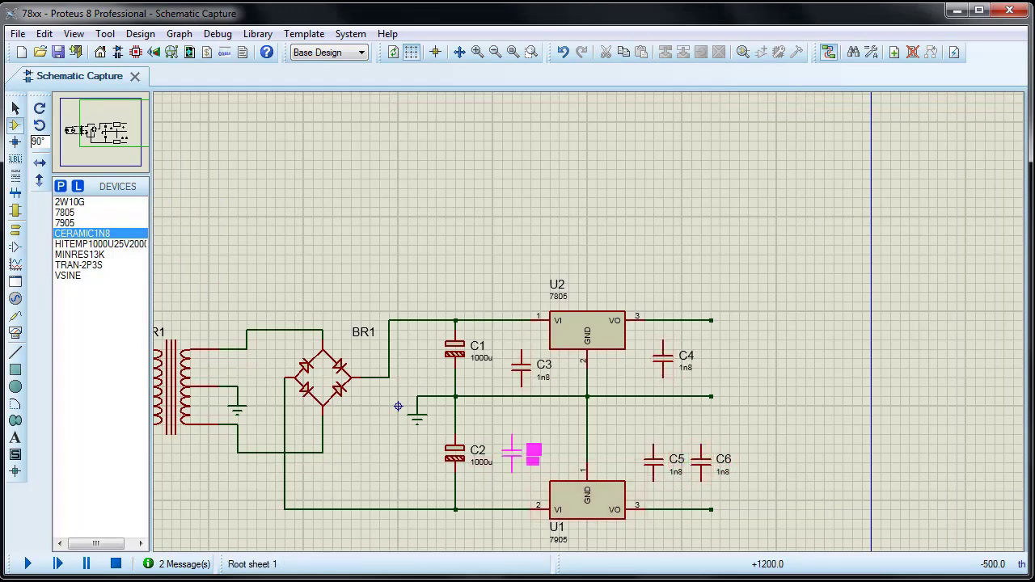
pyautogui.click(512, 455)
# Step: Wire C3 between the 7805's input line and ground, and C4 between its output line and ground
pyautogui.press('F6')
pyautogui.click(603, 264)
pyautogui.click(602, 222)
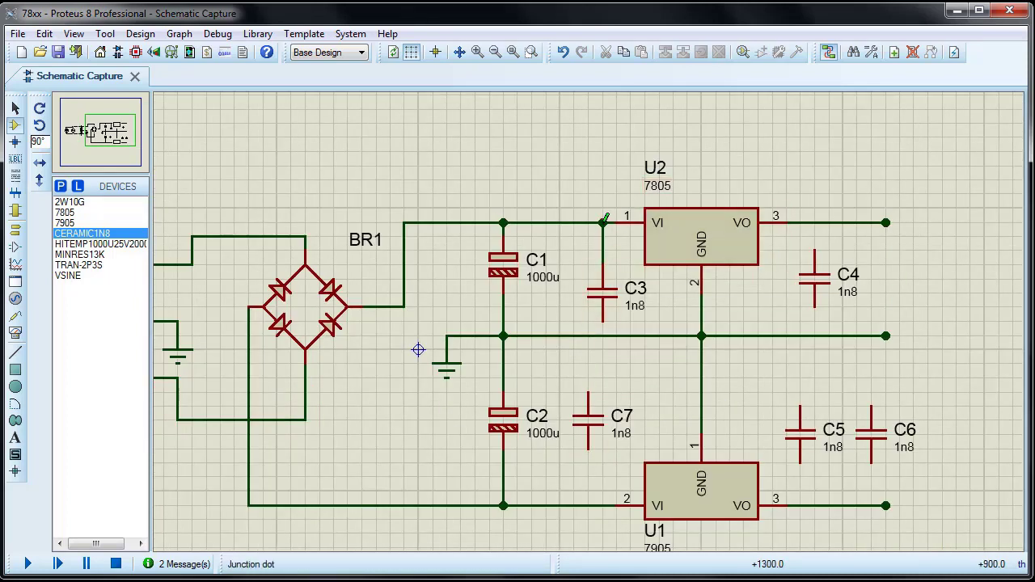
pyautogui.click(603, 321)
pyautogui.click(603, 335)
pyautogui.click(814, 251)
pyautogui.click(814, 222)
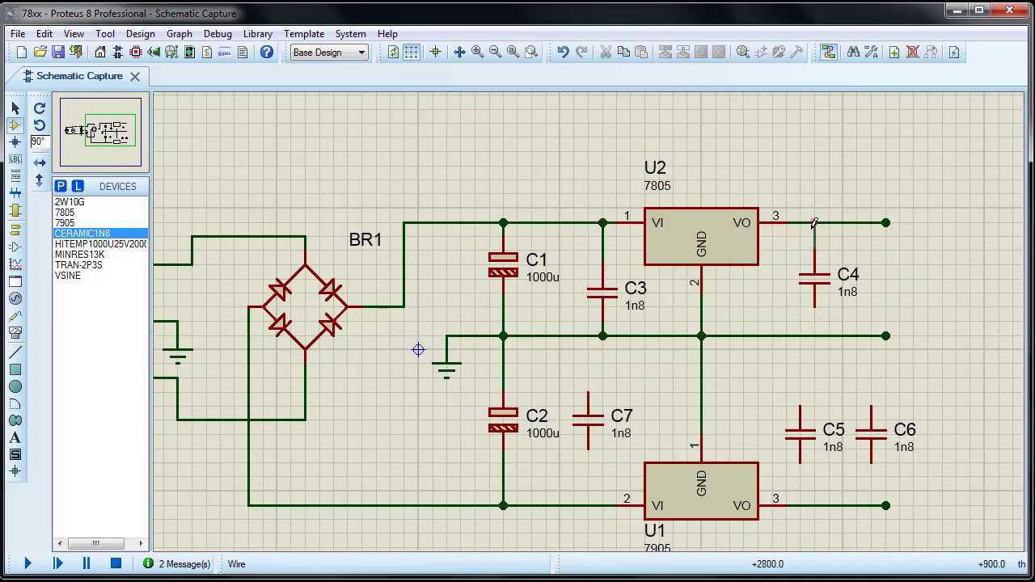
pyautogui.click(815, 307)
pyautogui.click(814, 335)
# Step: Wire C7 between the ground line and the 7905's input line
pyautogui.click(587, 393)
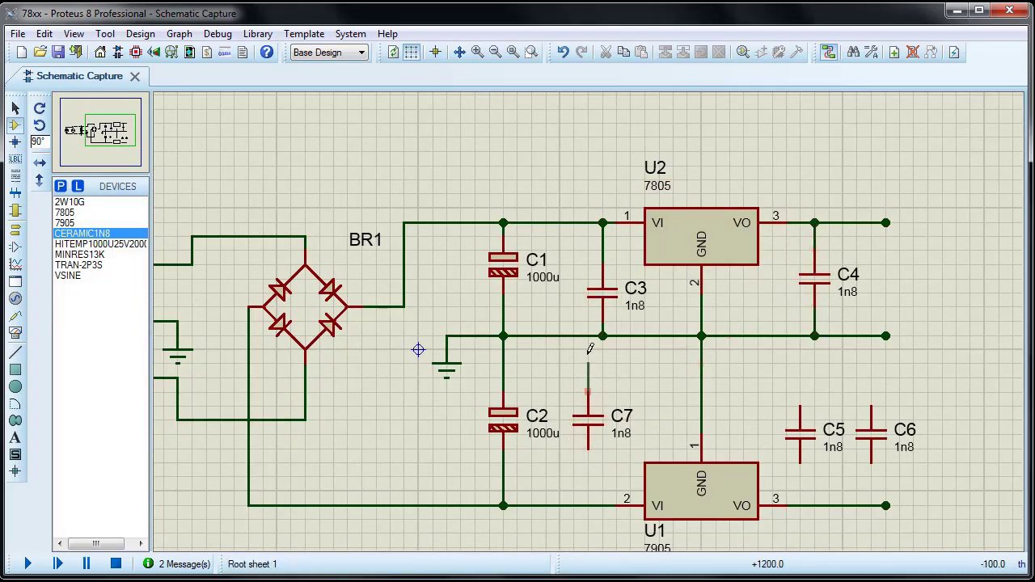
pyautogui.click(588, 336)
pyautogui.click(589, 450)
pyautogui.click(588, 506)
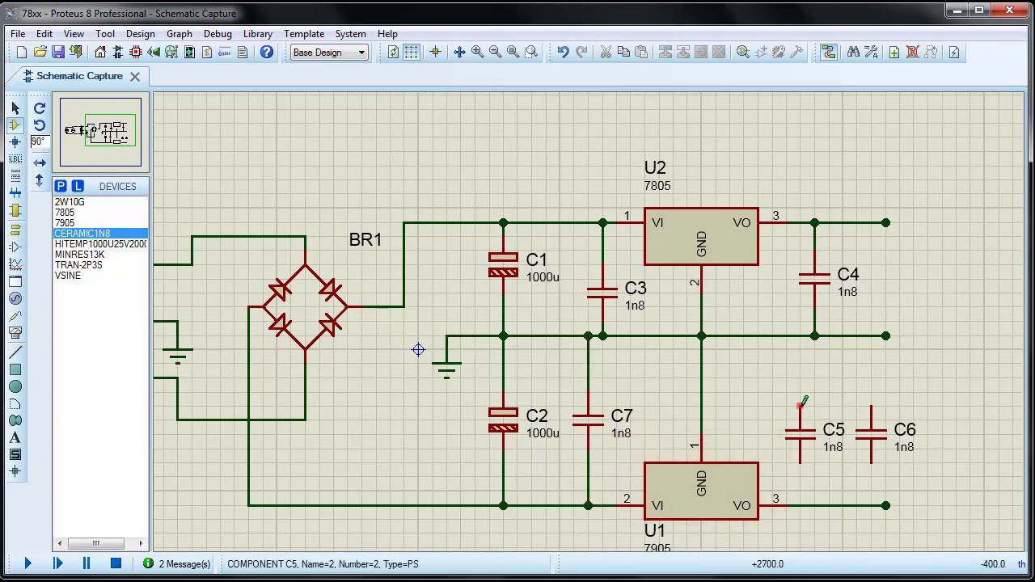
# Step: Wire C5 and C6 in parallel between the ground line and the 7905's output line
pyautogui.click(799, 408)
pyautogui.click(800, 335)
pyautogui.click(800, 455)
pyautogui.click(800, 505)
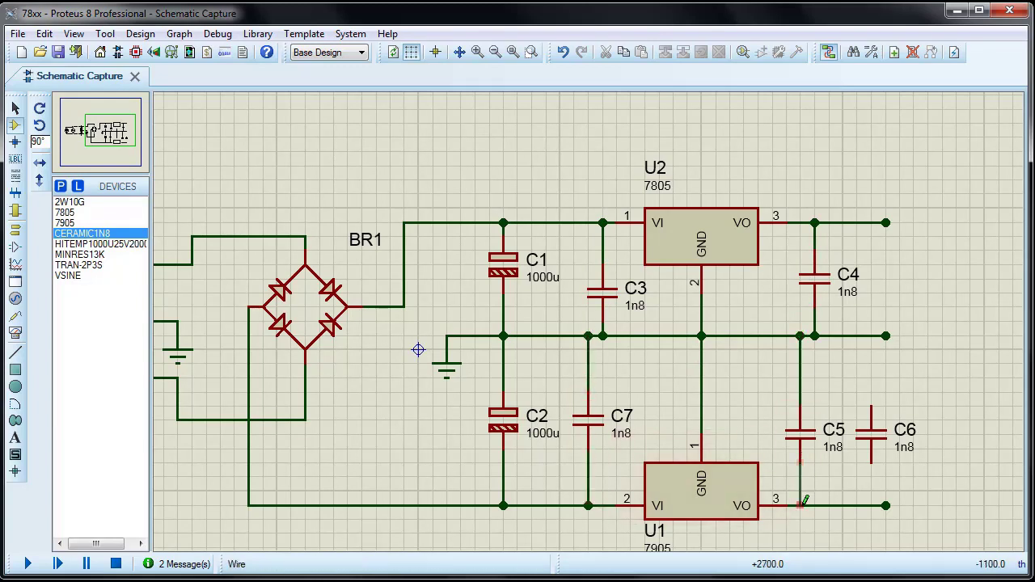
pyautogui.click(871, 408)
pyautogui.click(871, 336)
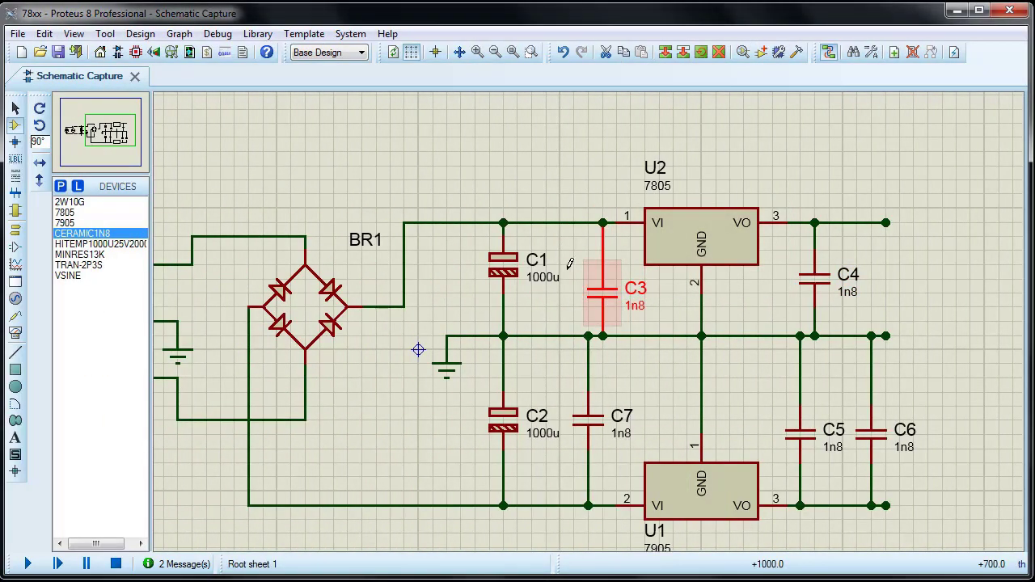
# Step: Set the capacitance of C3 to .33u and of C4 to .1u
pyautogui.doubleClick(606, 298)
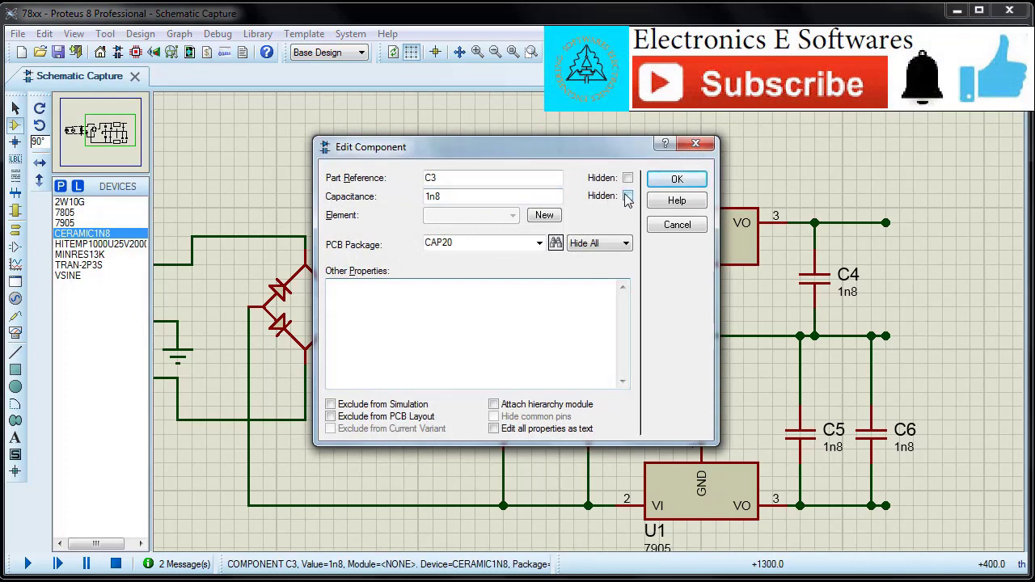
pyautogui.moveTo(456, 195); pyautogui.dragTo(299, 196)
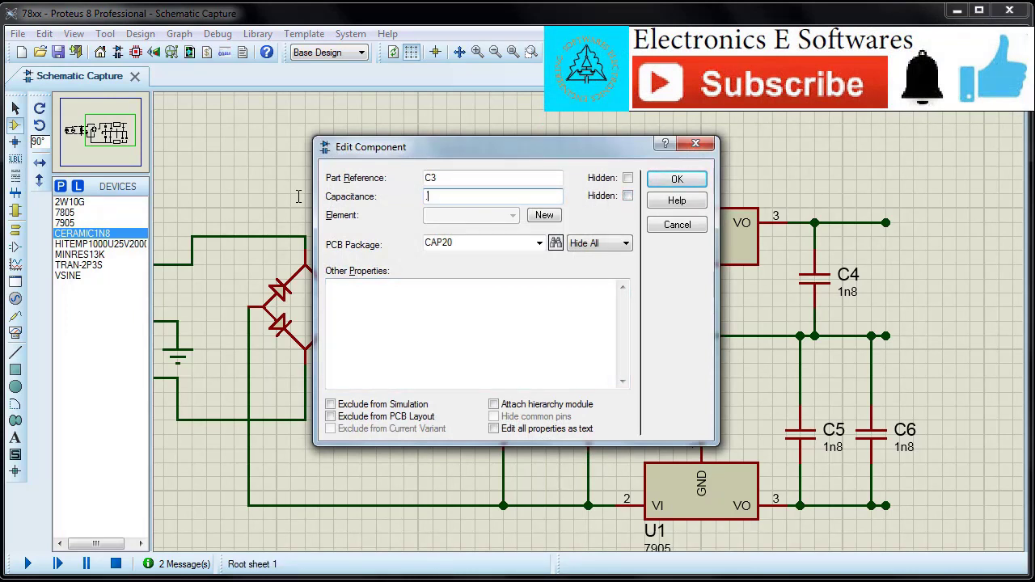
pyautogui.click(674, 180)
pyautogui.doubleClick(815, 279)
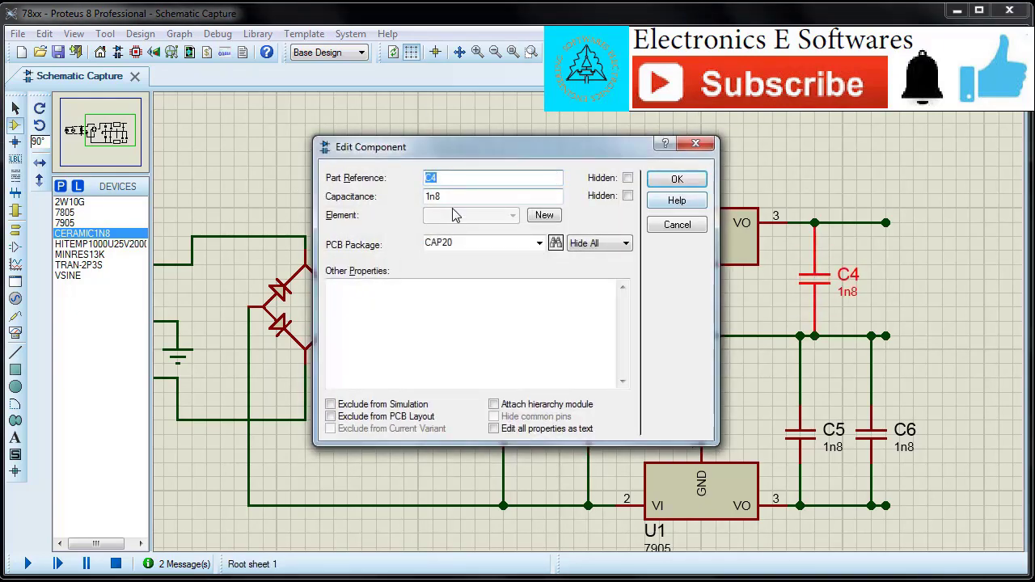
pyautogui.press('Tab')
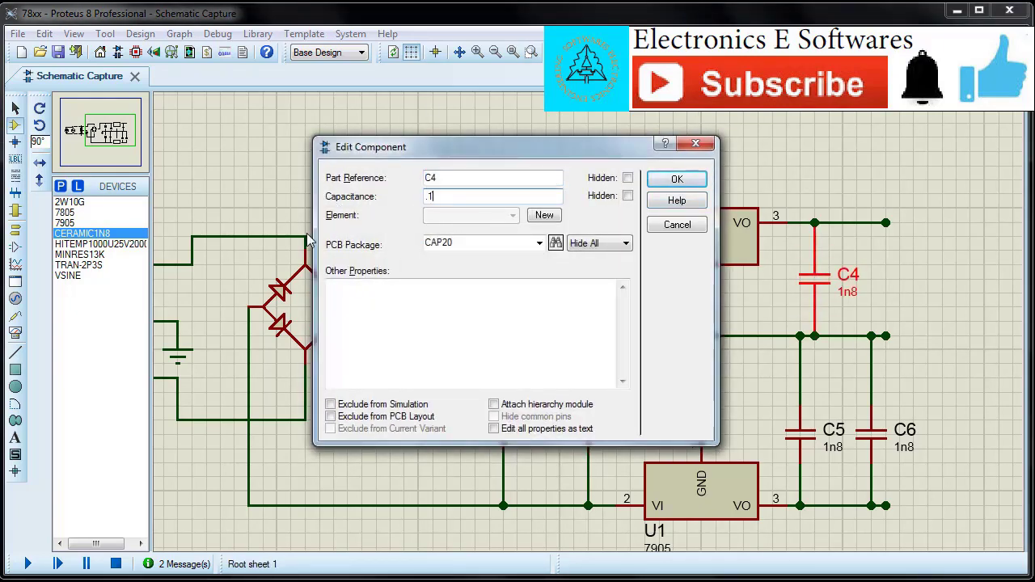
pyautogui.write('.1u')
pyautogui.click(673, 179)
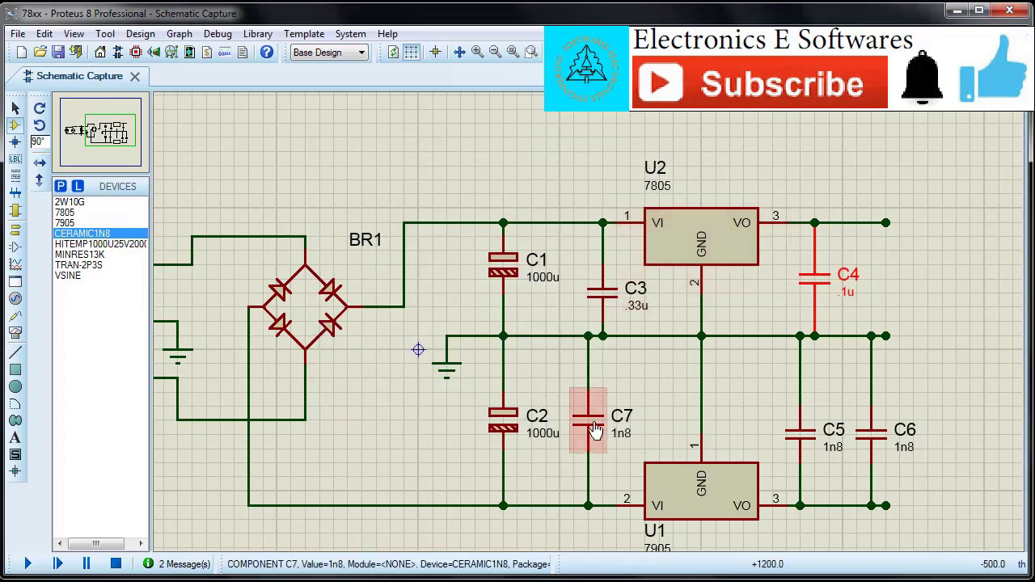
# Step: Set the capacitance of C7 to 2u
pyautogui.doubleClick(580, 402)
pyautogui.press('Tab')
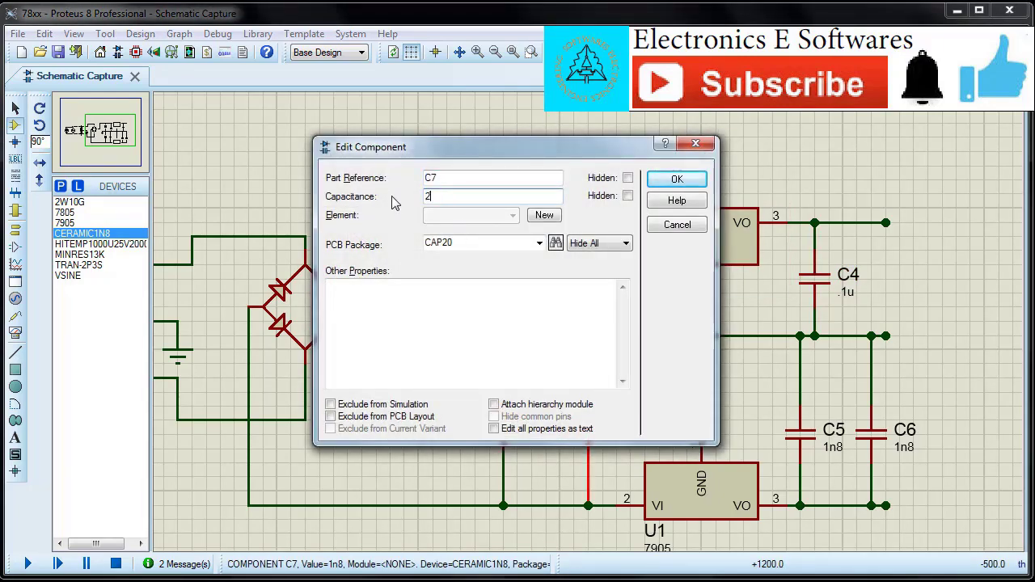
pyautogui.write('2u')
pyautogui.click(676, 179)
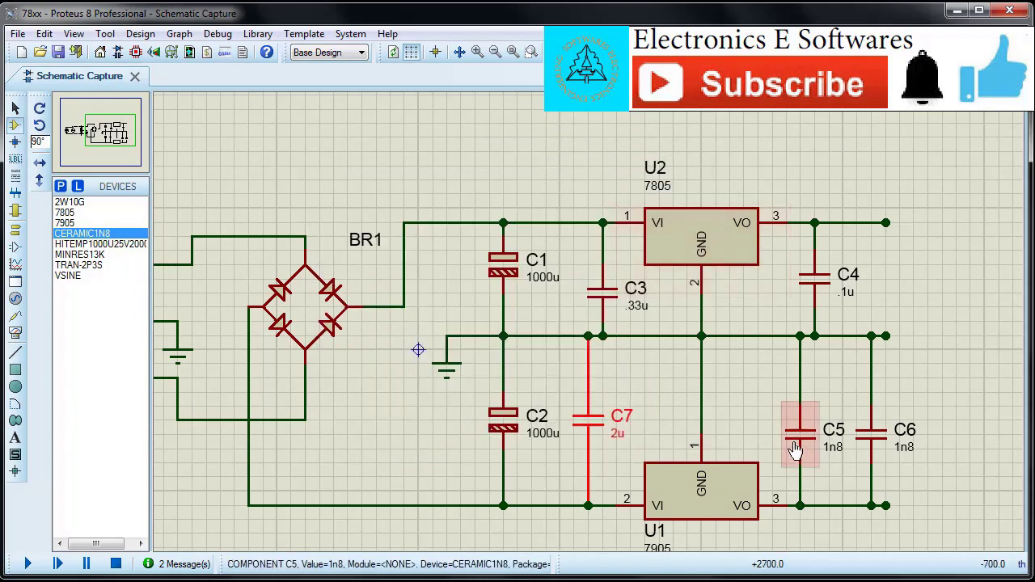
# Step: Set the capacitance of C5 to 1u and of C6 to .1u
pyautogui.doubleClick(800, 447)
pyautogui.moveTo(463, 196); pyautogui.dragTo(365, 186)
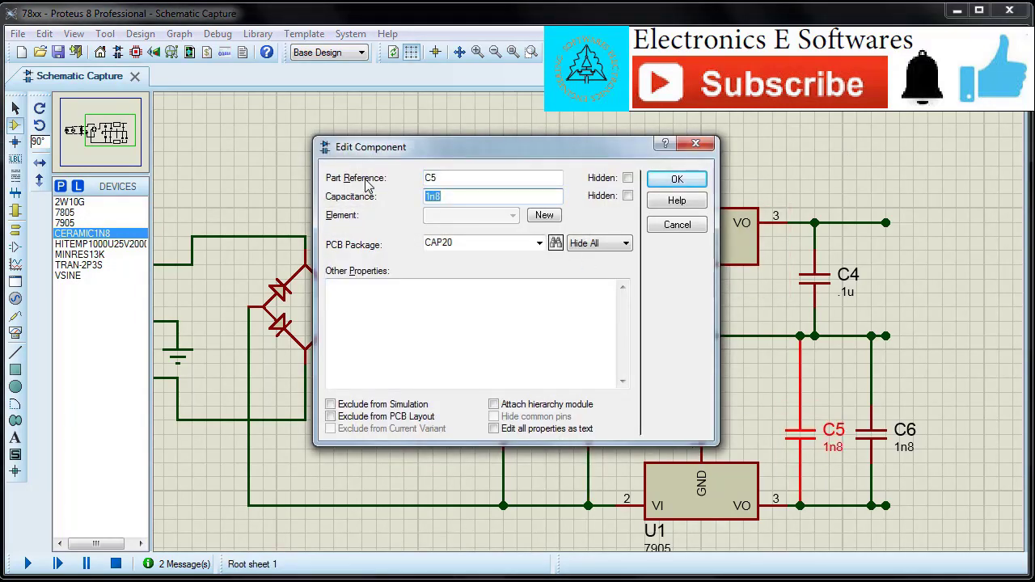
pyautogui.write('1u')
pyautogui.click(676, 179)
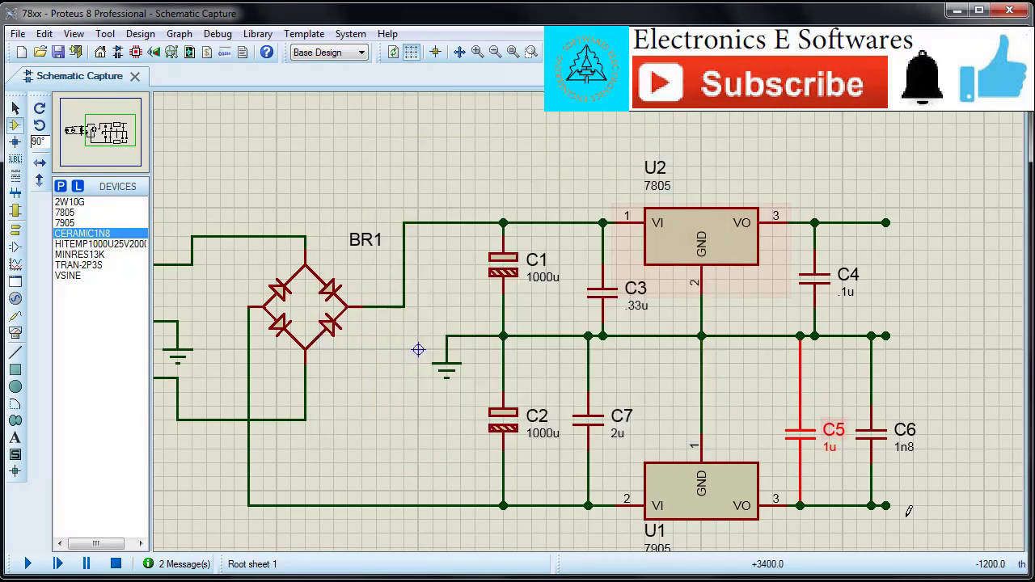
pyautogui.doubleClick(871, 441)
pyautogui.moveTo(444, 196); pyautogui.dragTo(390, 195)
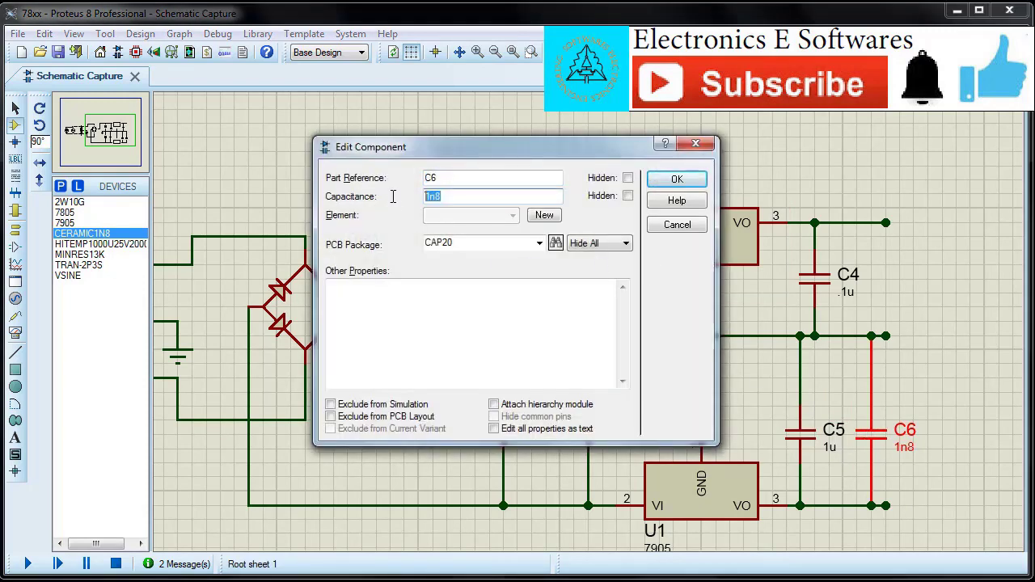
pyautogui.write('.1u')
pyautogui.click(683, 180)
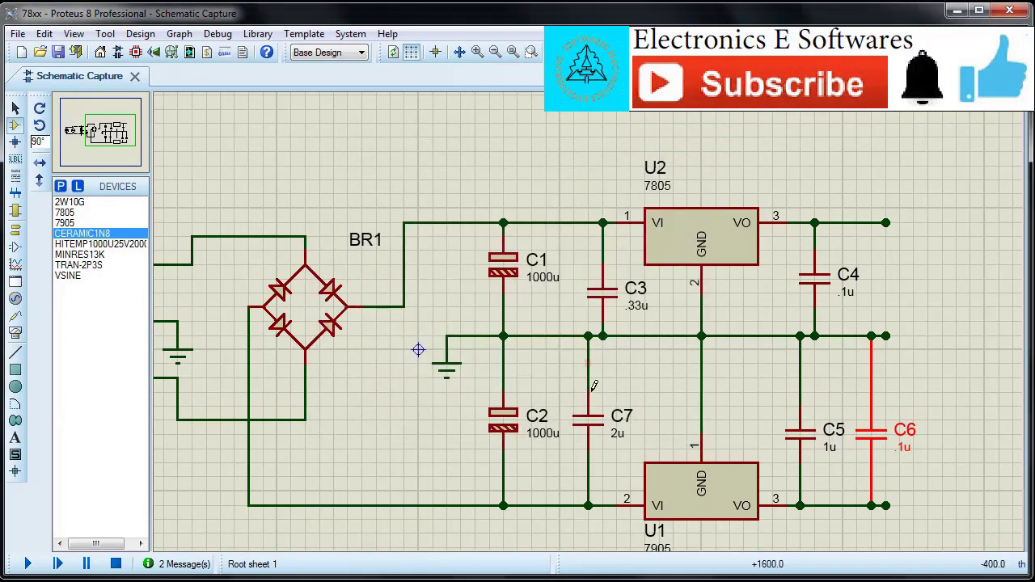
# Step: Place a DC voltmeter to the right of C4 and wire it between the 7805's output and the ground line
pyautogui.click(16, 335)
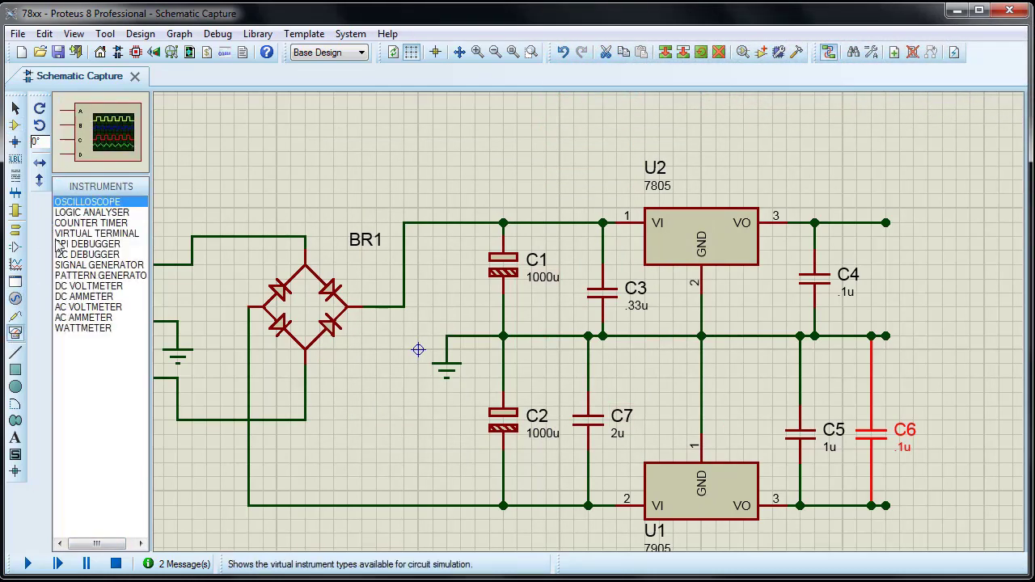
pyautogui.click(74, 286)
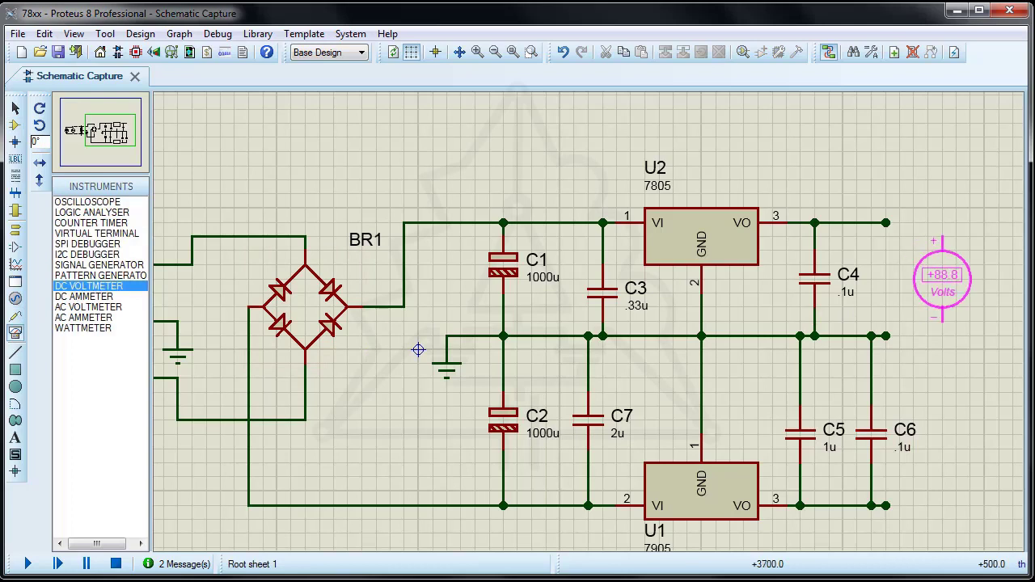
pyautogui.click(942, 279)
pyautogui.click(942, 240)
pyautogui.click(885, 223)
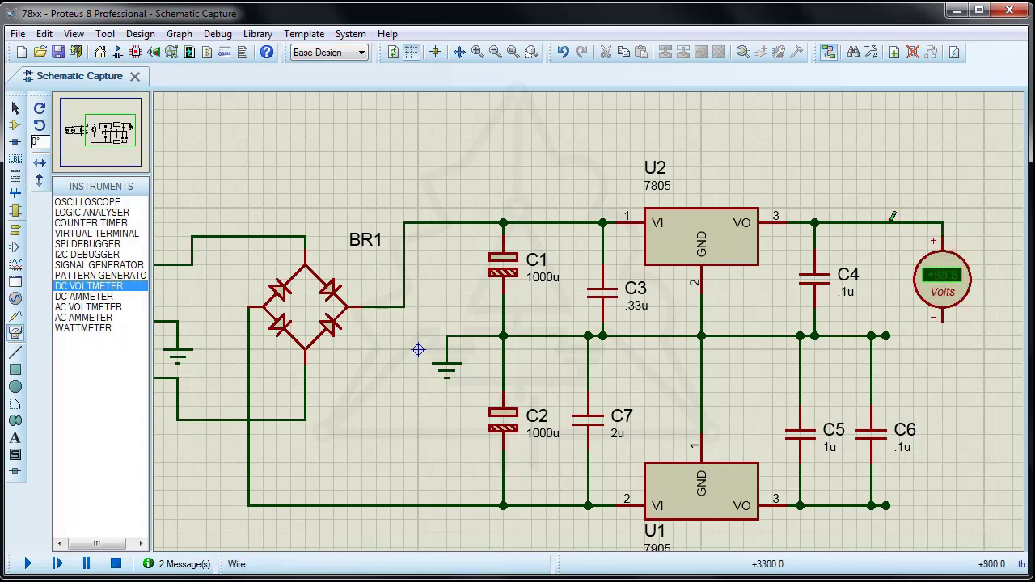
pyautogui.click(943, 318)
pyautogui.click(885, 336)
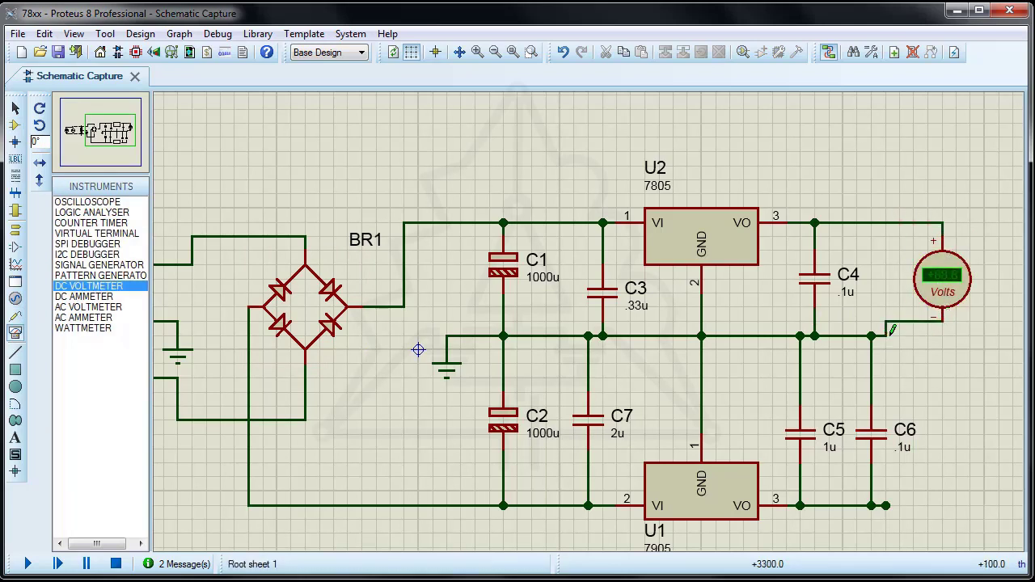
# Step: Place a second DC voltmeter to the right of C6 and wire it between the ground line and the 7905's output
pyautogui.click(956, 409)
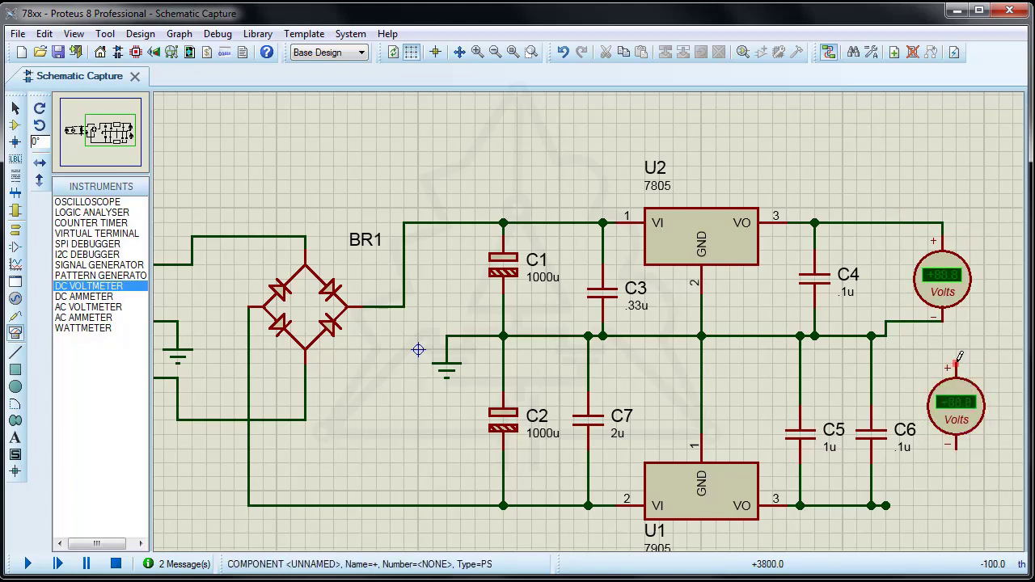
pyautogui.click(956, 363)
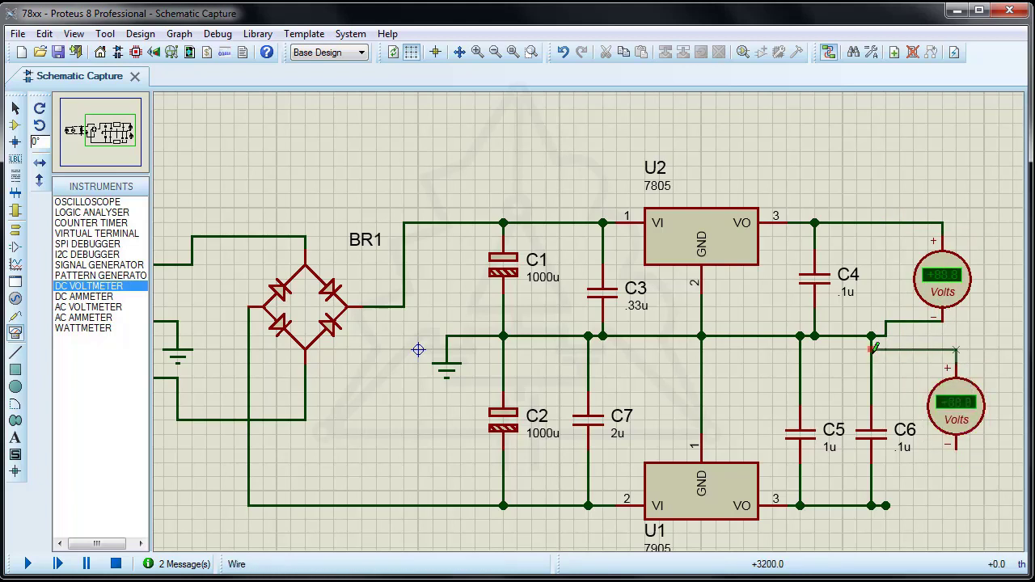
pyautogui.click(872, 349)
pyautogui.click(956, 446)
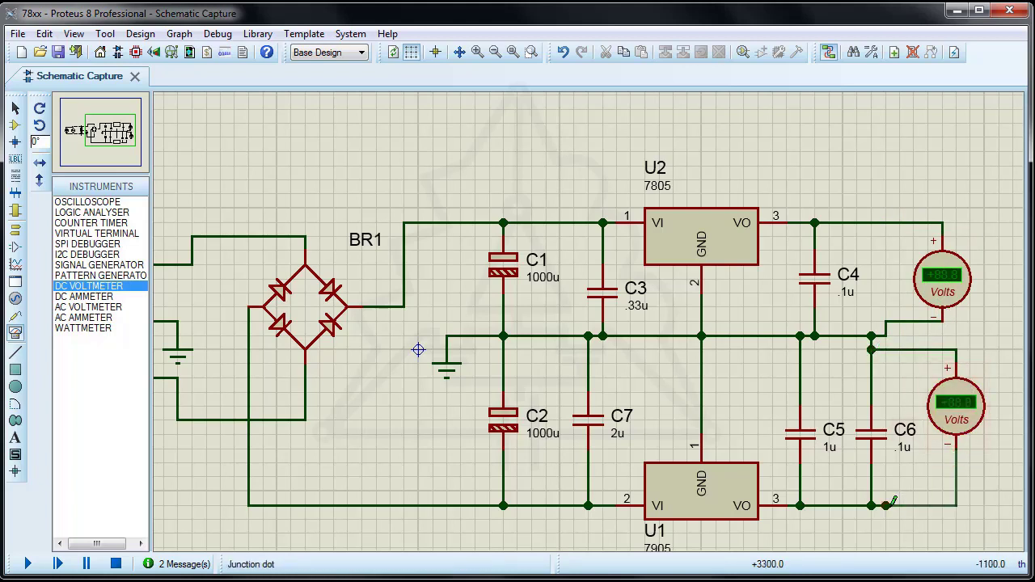
pyautogui.click(889, 505)
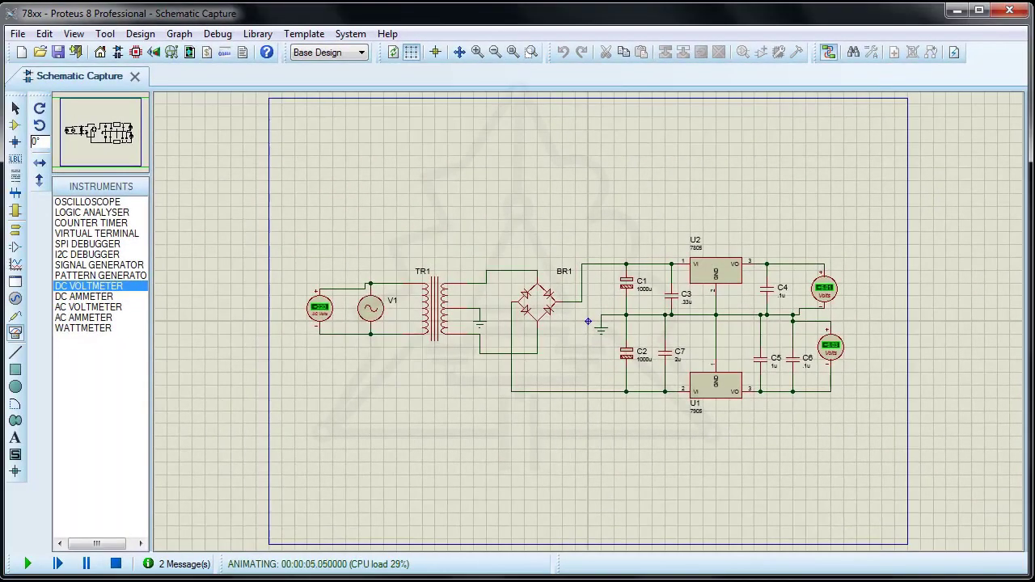
# Step: Stop the simulation and delete both DC output voltmeters and the AC voltmeter across V1
pyautogui.click(115, 564)
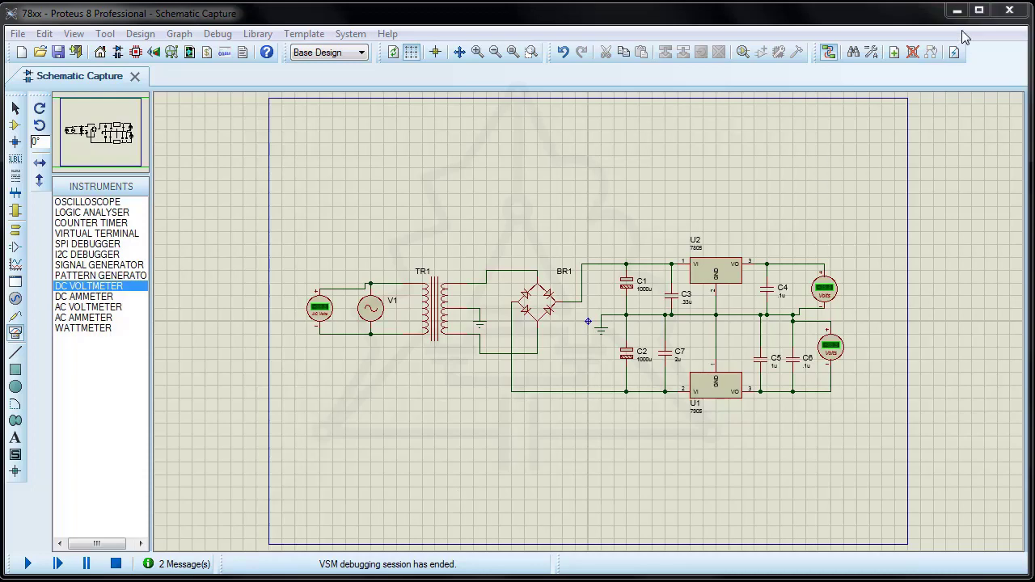
pyautogui.rightClick(825, 293)
pyautogui.click(893, 285)
pyautogui.rightClick(830, 348)
pyautogui.rightClick(830, 348)
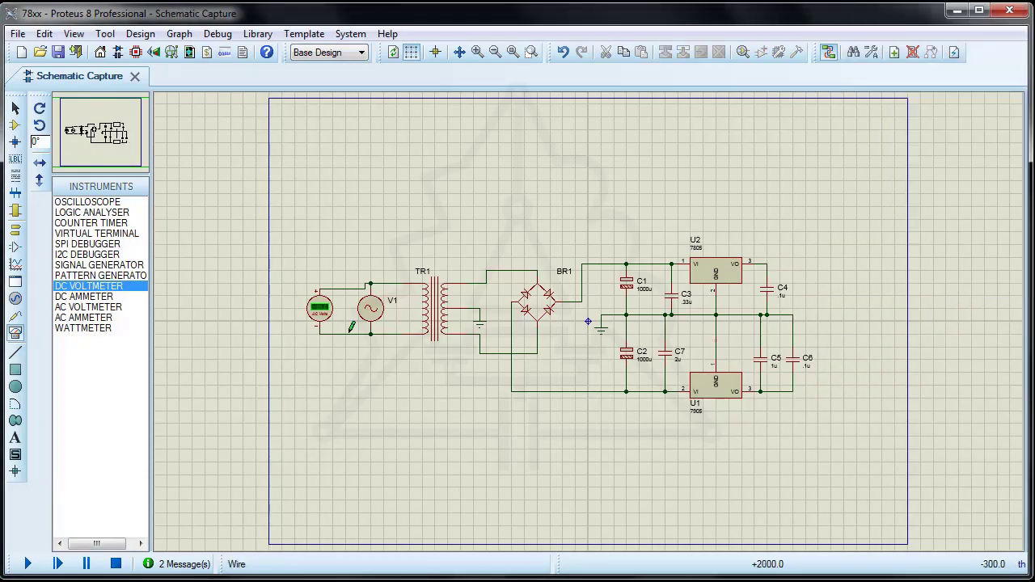
pyautogui.rightClick(321, 317)
pyautogui.rightClick(321, 318)
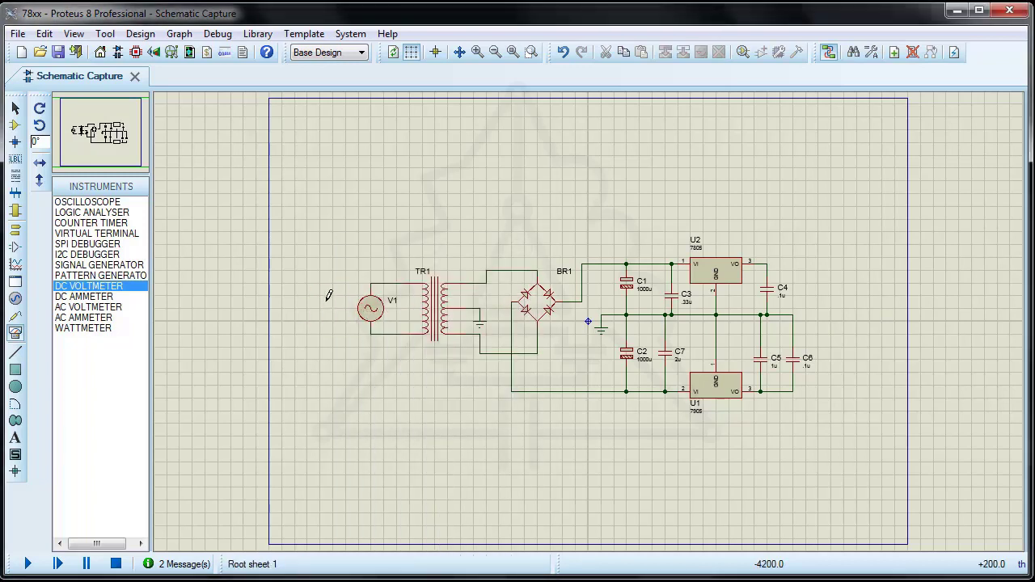
# Step: Place voltage probes on V1's upper wire, TR1's upper secondary wire, BR1's positive output wire and the 7805's input wire
pyautogui.click(14, 315)
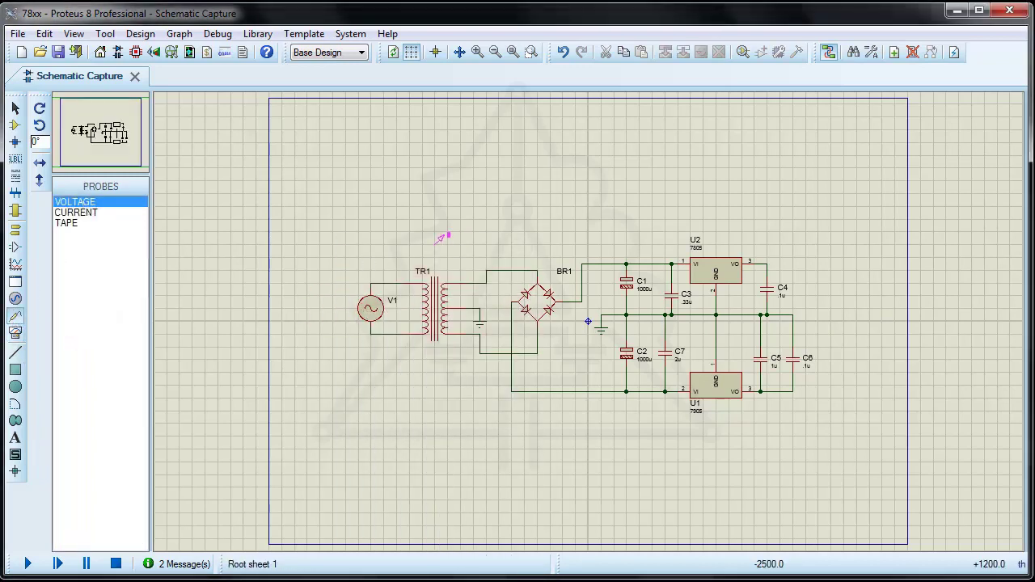
pyautogui.click(388, 277)
pyautogui.click(498, 265)
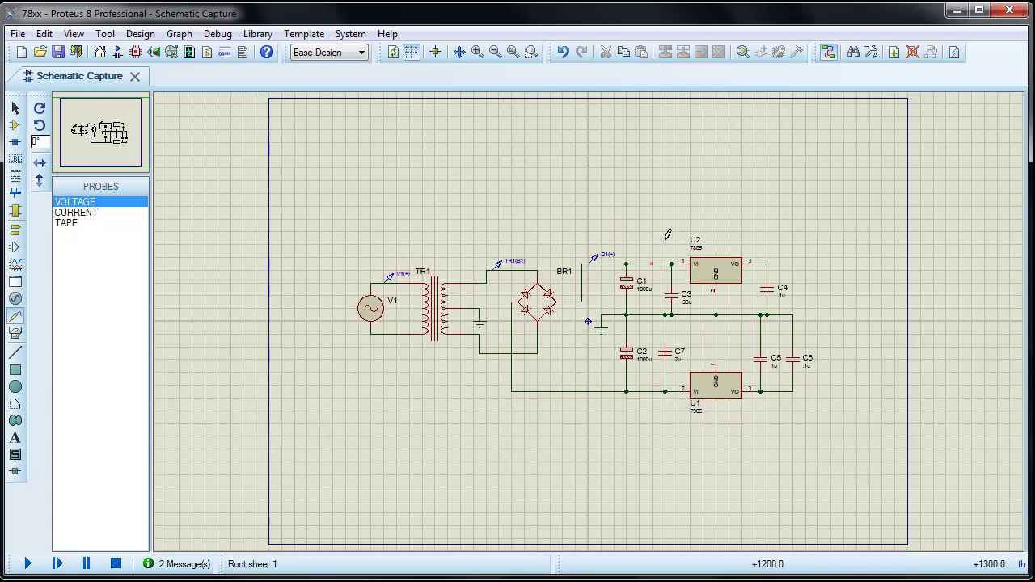
pyautogui.click(659, 259)
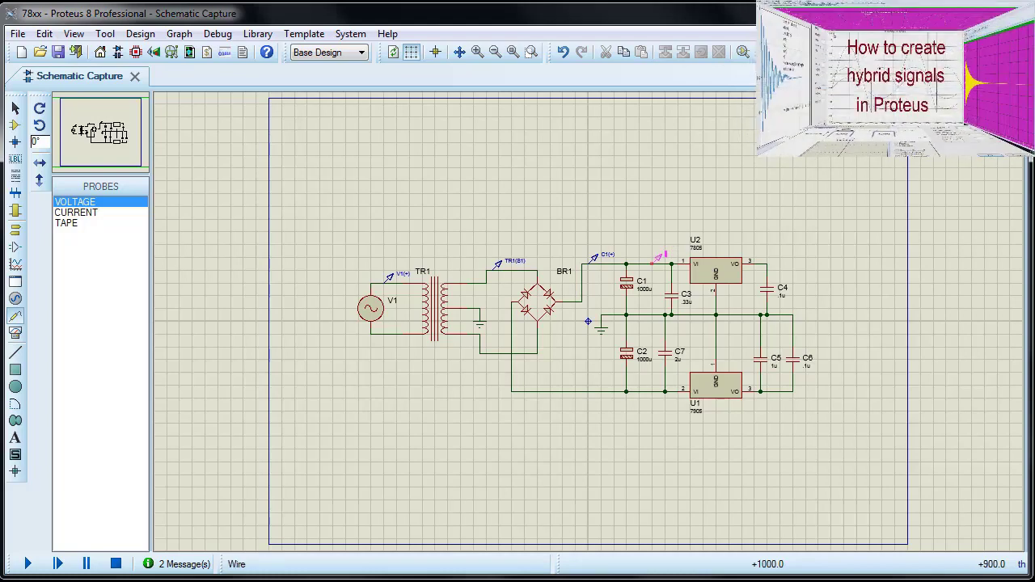
# Step: Draw an analogue graph above TR1 and add the V1(+) probe to it as a trace
pyautogui.scroll(2, 506, 282)
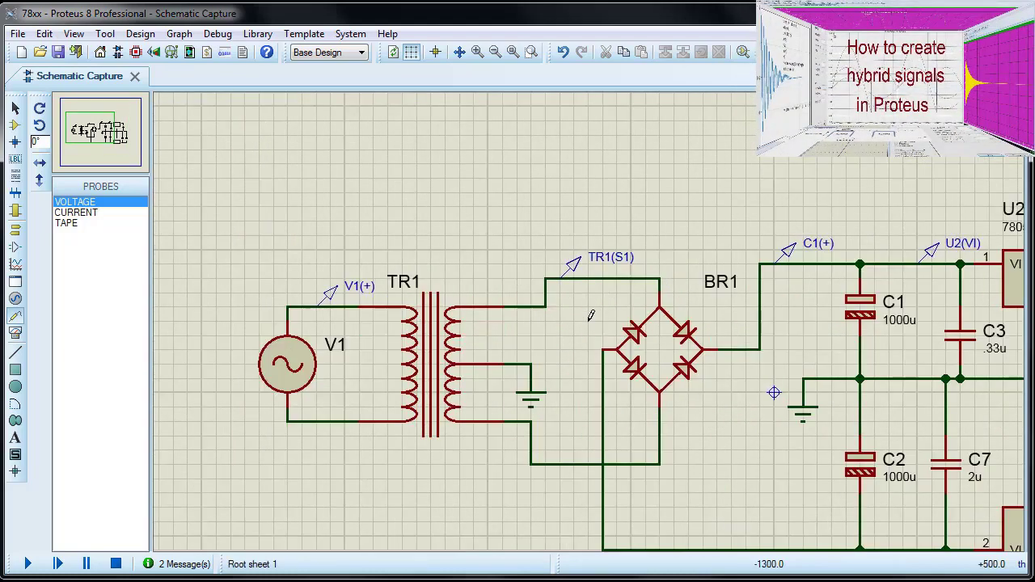
pyautogui.click(15, 264)
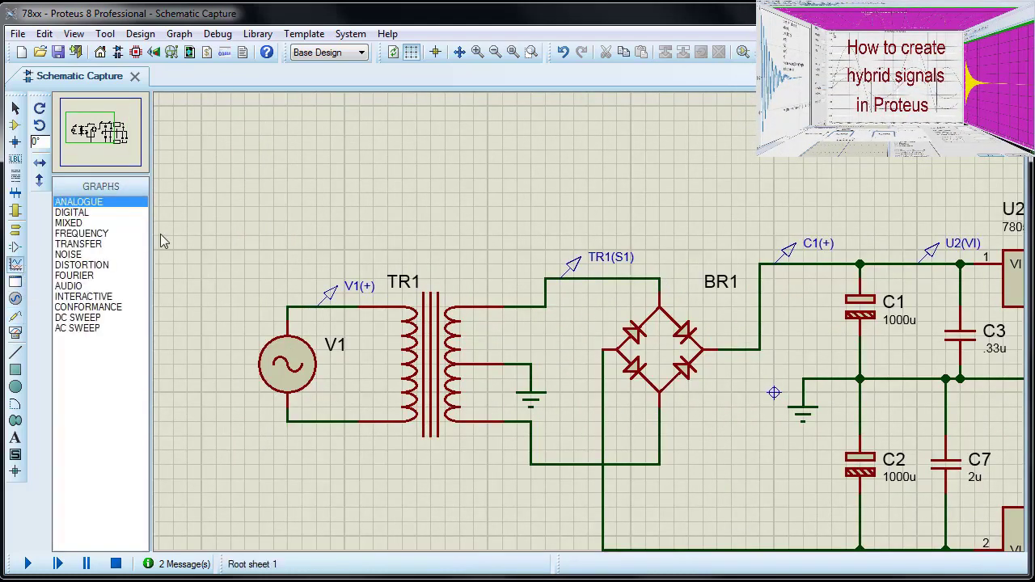
pyautogui.moveTo(275, 105); pyautogui.dragTo(430, 249)
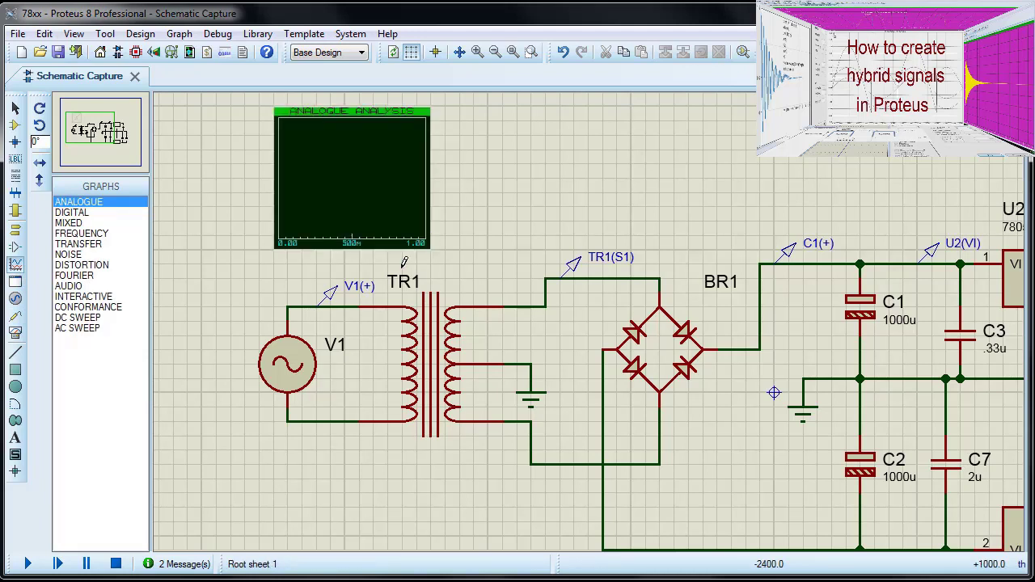
pyautogui.moveTo(331, 297); pyautogui.dragTo(316, 226)
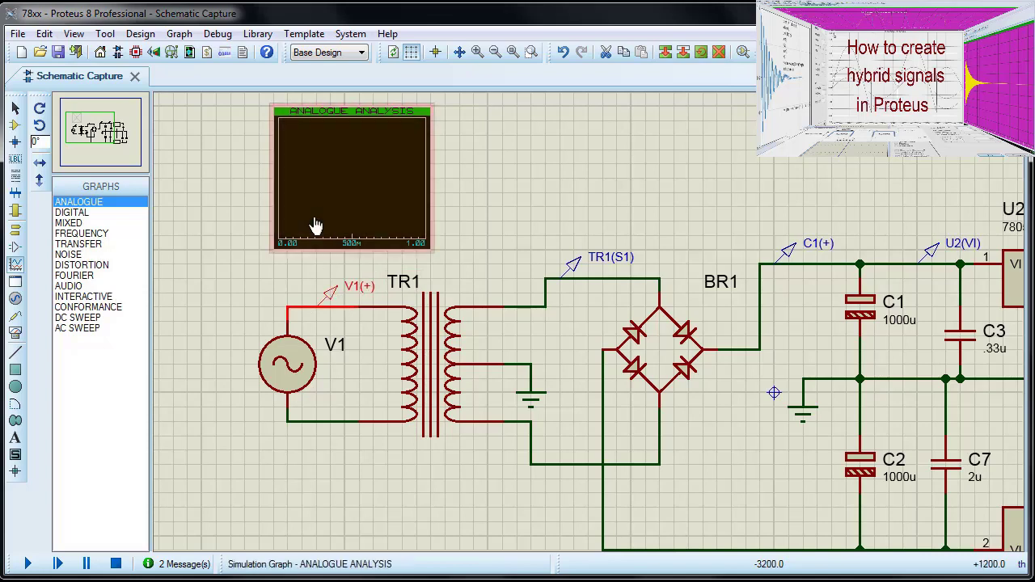
# Step: Set the V1(+) graph's stop time to .04, simulate it, and return to the schematic
pyautogui.click(326, 118)
pyautogui.click(81, 33)
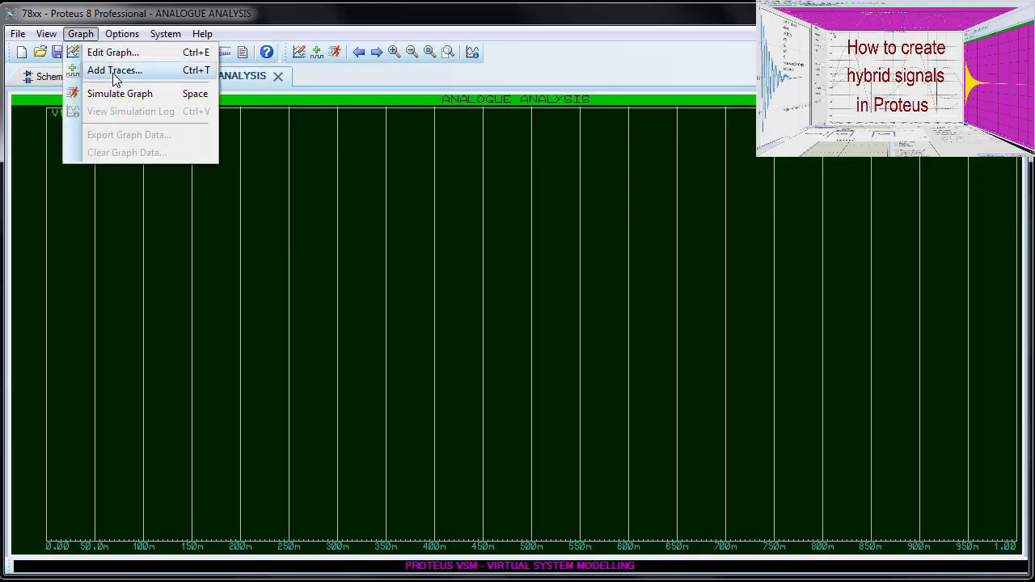
pyautogui.click(116, 53)
pyautogui.moveTo(398, 244); pyautogui.dragTo(298, 253)
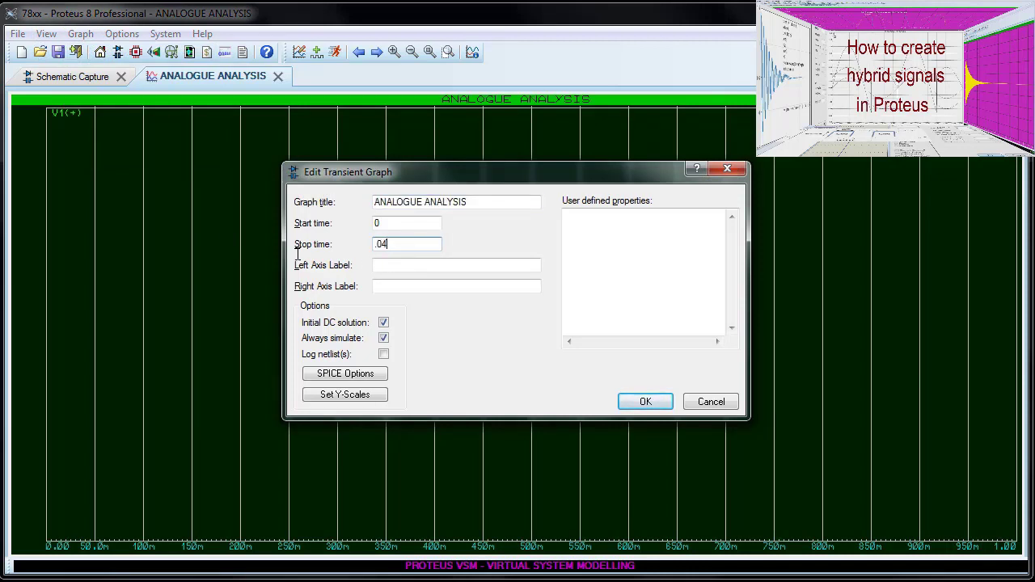
pyautogui.write('.04')
pyautogui.press('Return')
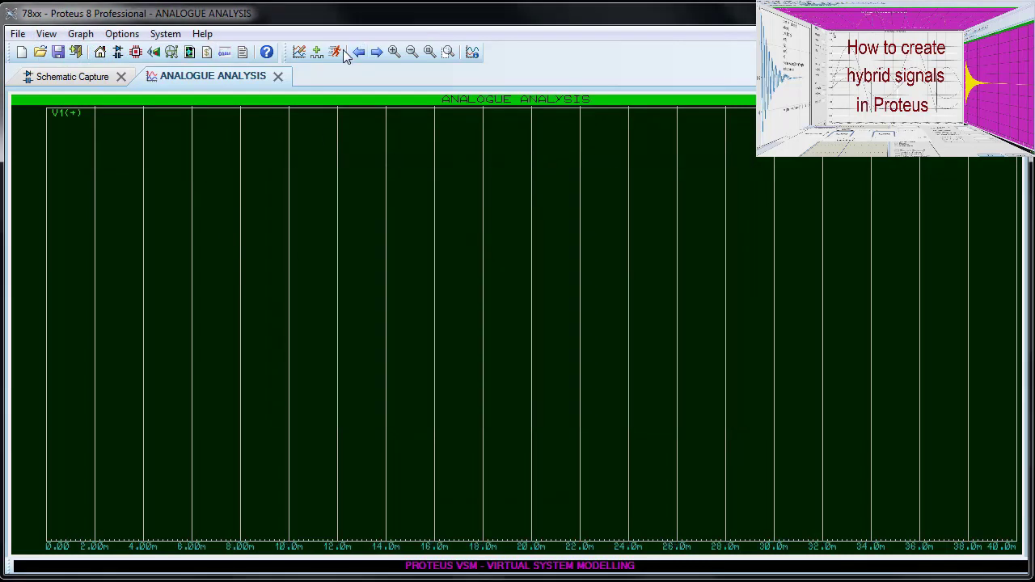
pyautogui.click(276, 76)
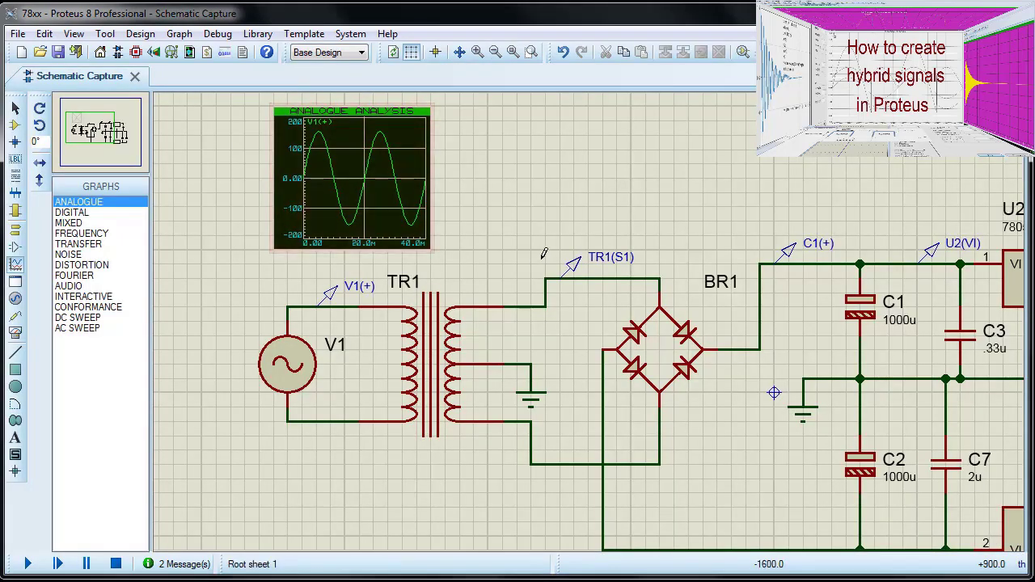
# Step: Draw a second analogue graph above the TR1(S1) probe and add that probe to it as a trace
pyautogui.moveTo(501, 107); pyautogui.dragTo(647, 236)
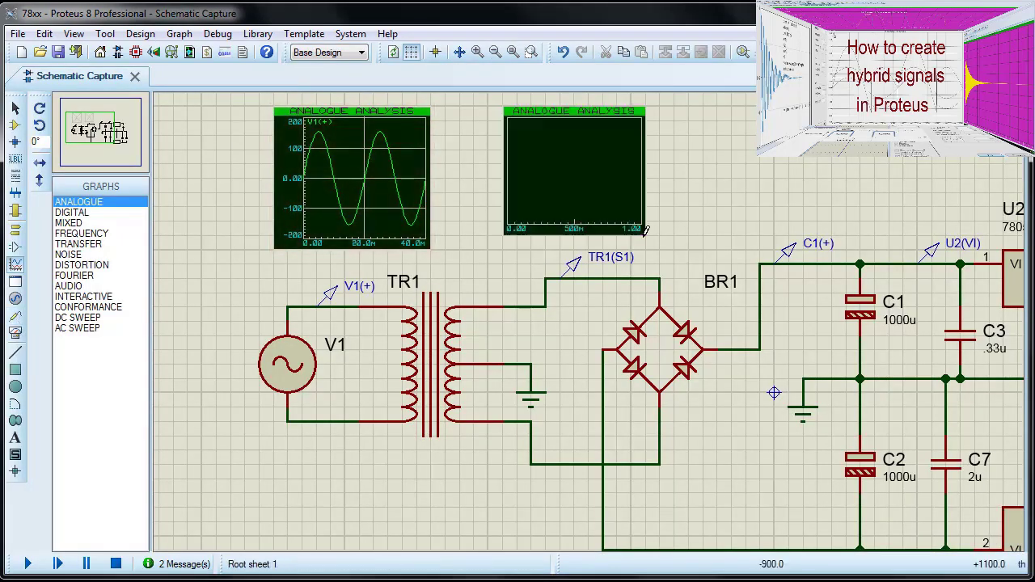
pyautogui.click(574, 269)
pyautogui.moveTo(575, 267); pyautogui.dragTo(547, 166)
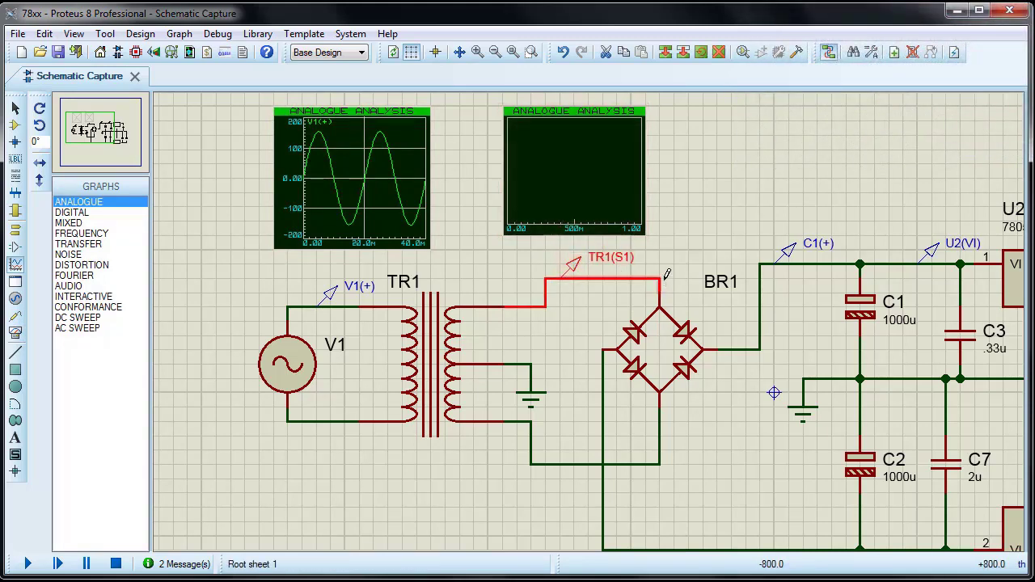
# Step: Delete the wires leaving BR1's positive and negative outputs to isolate the bridge from the filter stage
pyautogui.rightClick(749, 346)
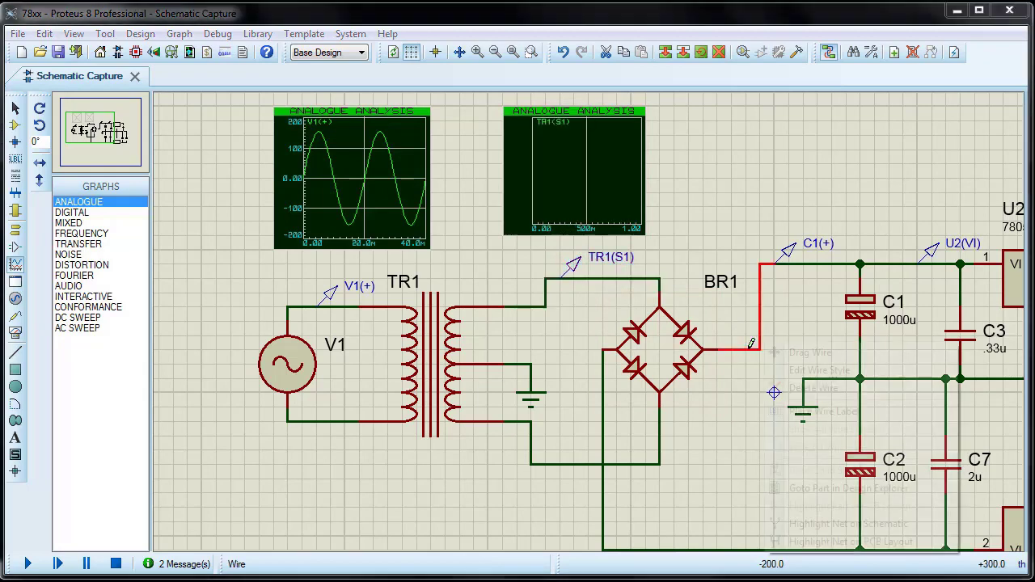
pyautogui.click(809, 386)
pyautogui.rightClick(602, 374)
pyautogui.click(666, 417)
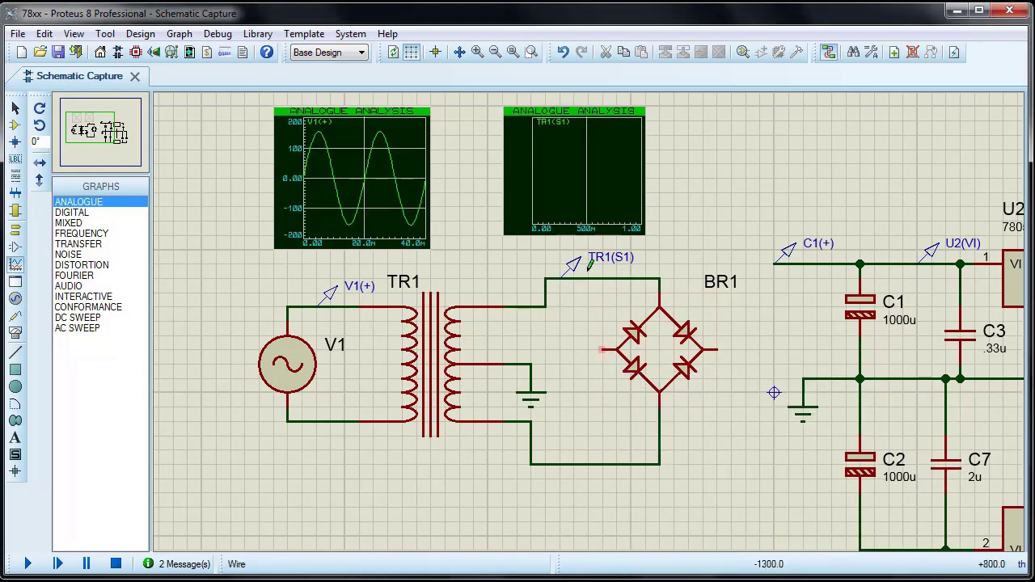
# Step: Set the TR1(S1) graph's stop time to .04, simulate it, and return to the schematic
pyautogui.click(558, 114)
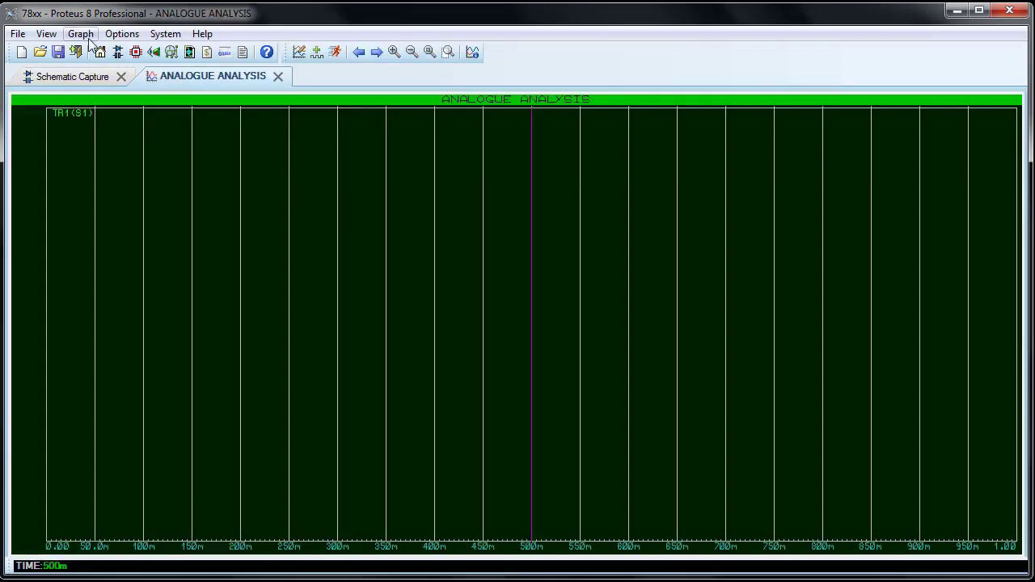
pyautogui.click(79, 34)
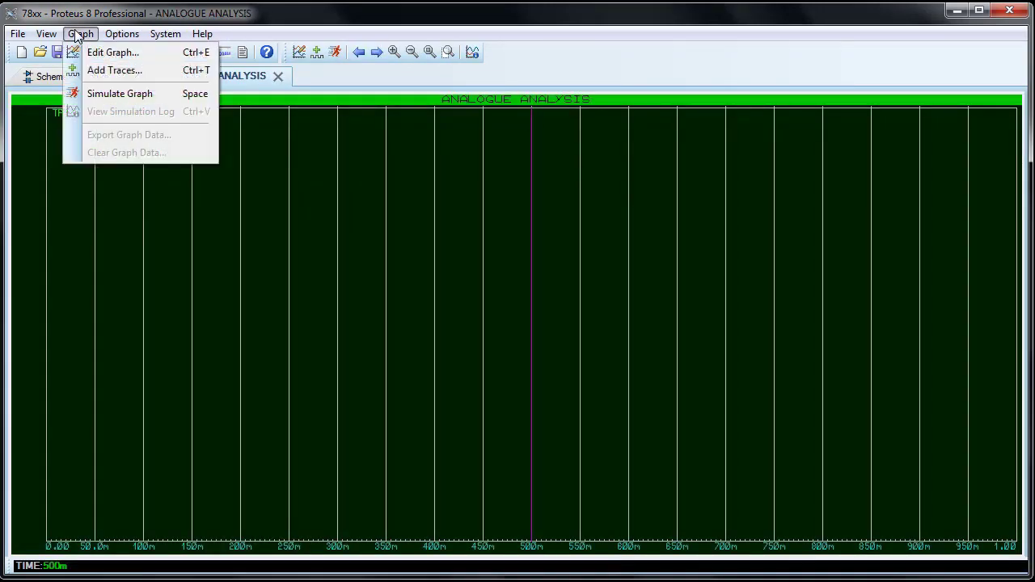
pyautogui.click(102, 59)
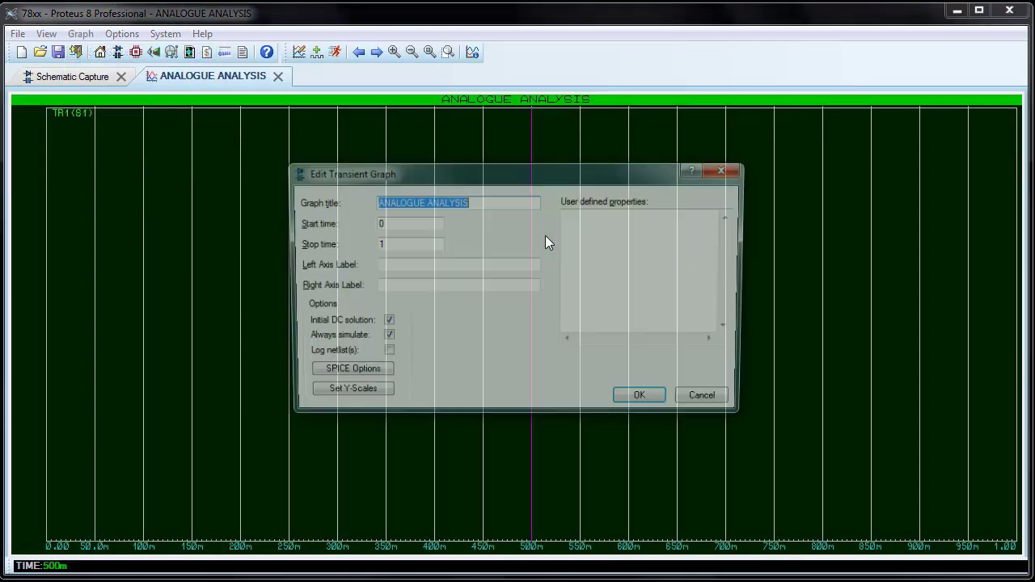
pyautogui.press('Tab')
pyautogui.press('Tab')
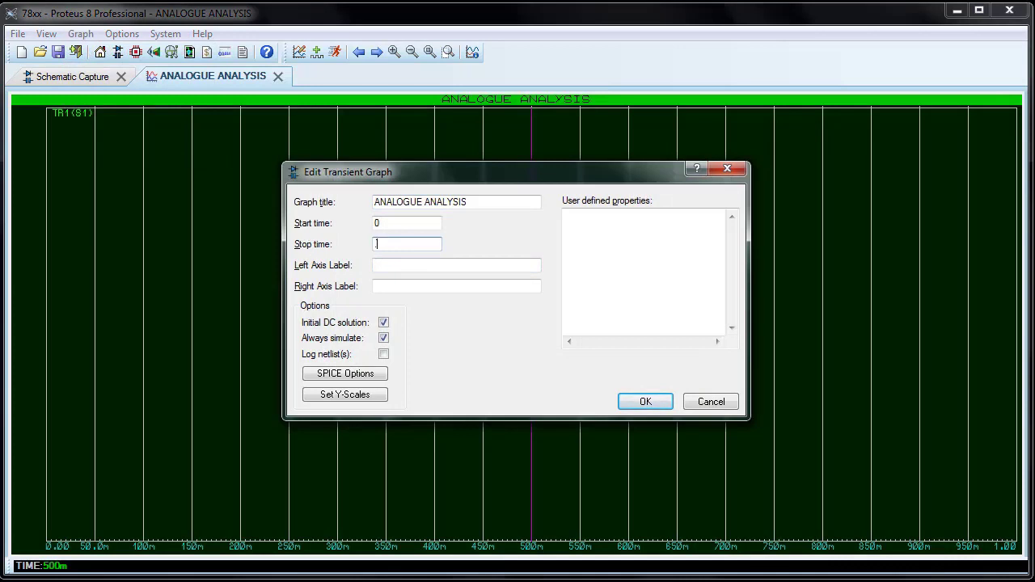
pyautogui.press('Return')
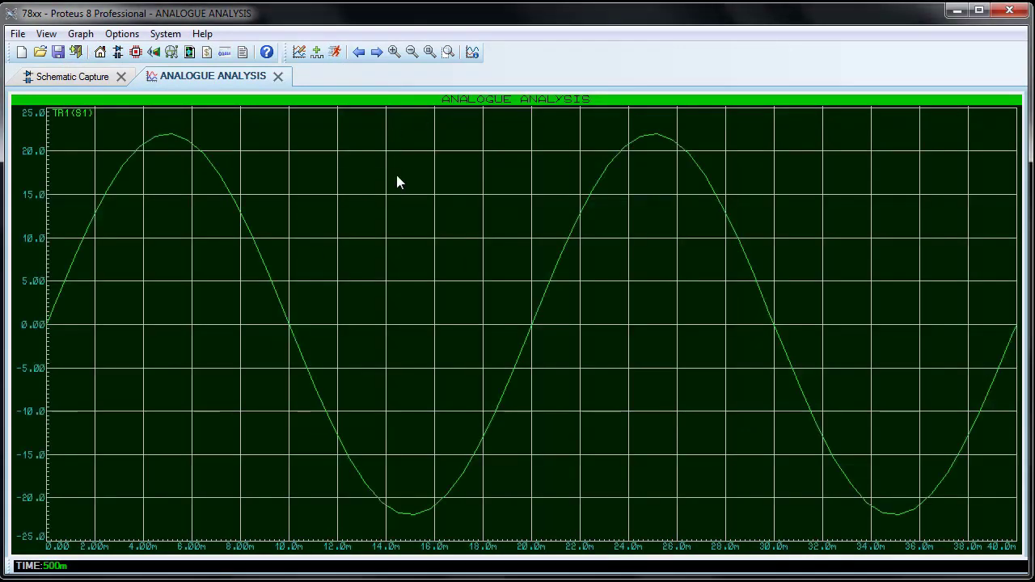
pyautogui.click(277, 76)
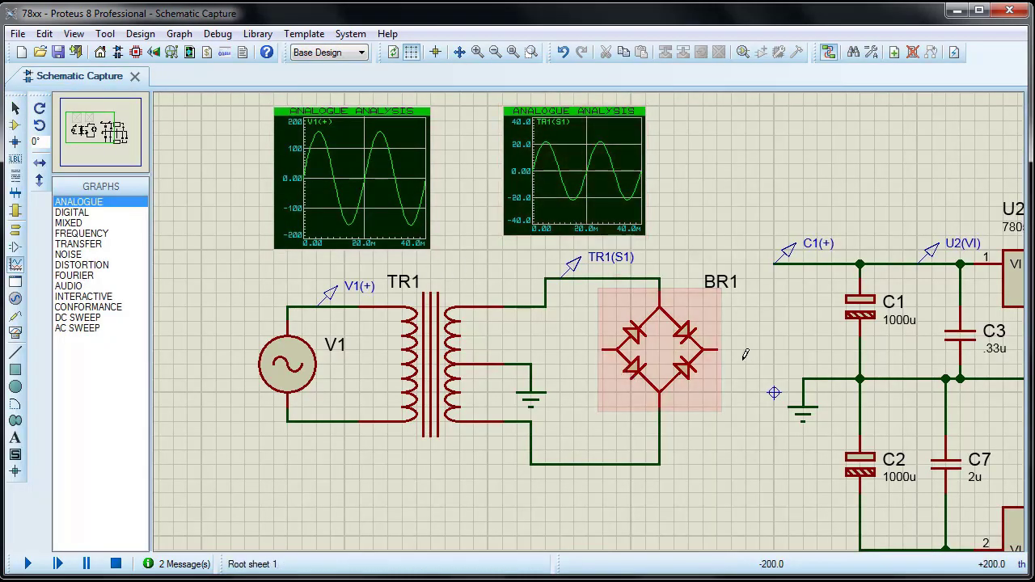
# Step: Rewire BR1's positive output to the probed line feeding C1 and its negative output to the lower end of C2
pyautogui.click(716, 349)
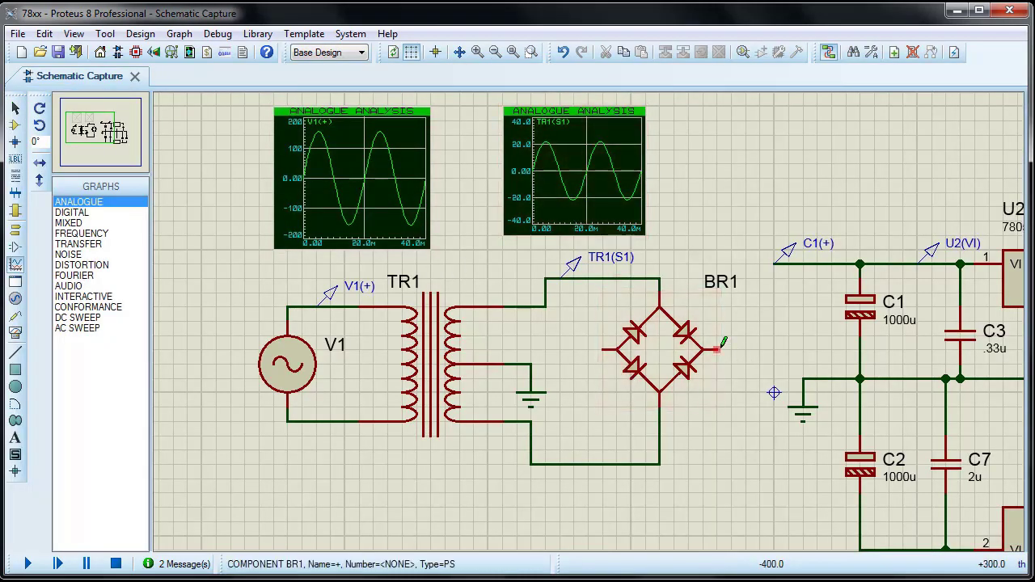
pyautogui.click(772, 263)
pyautogui.click(601, 350)
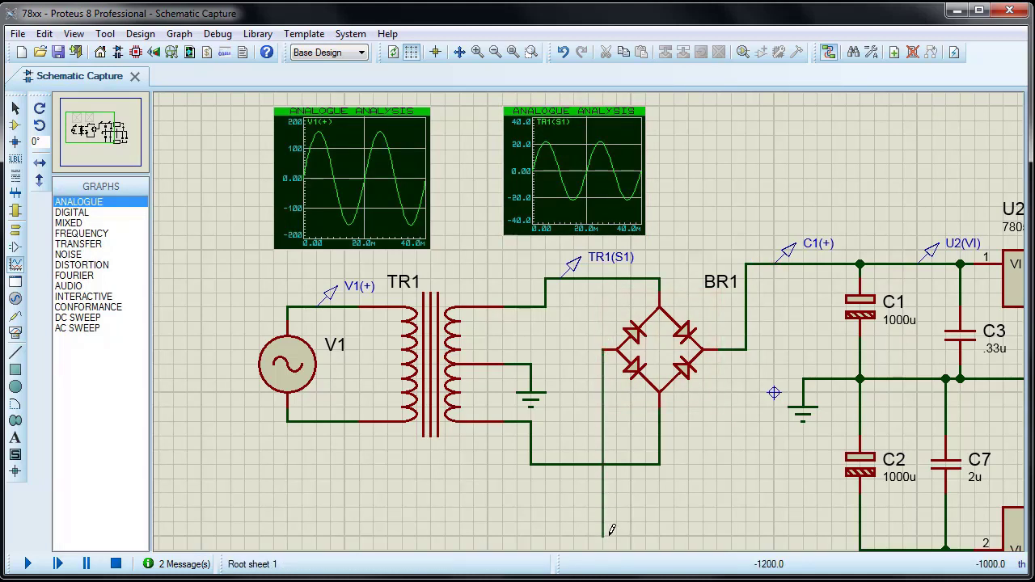
pyautogui.click(858, 533)
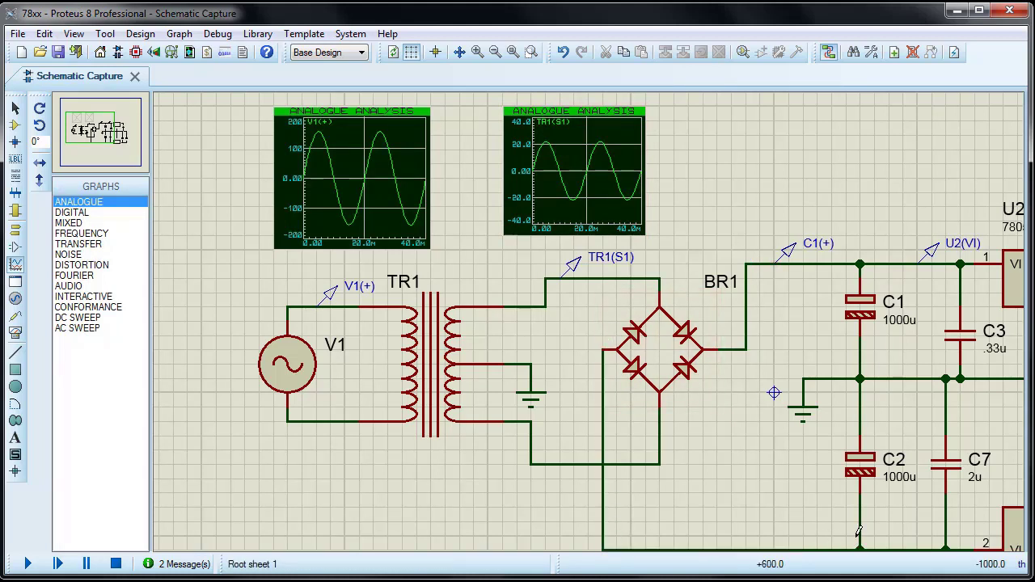
# Step: Delete the wire between the voltage probe at BR1's positive output and capacitor C1
pyautogui.middleClick(844, 250)
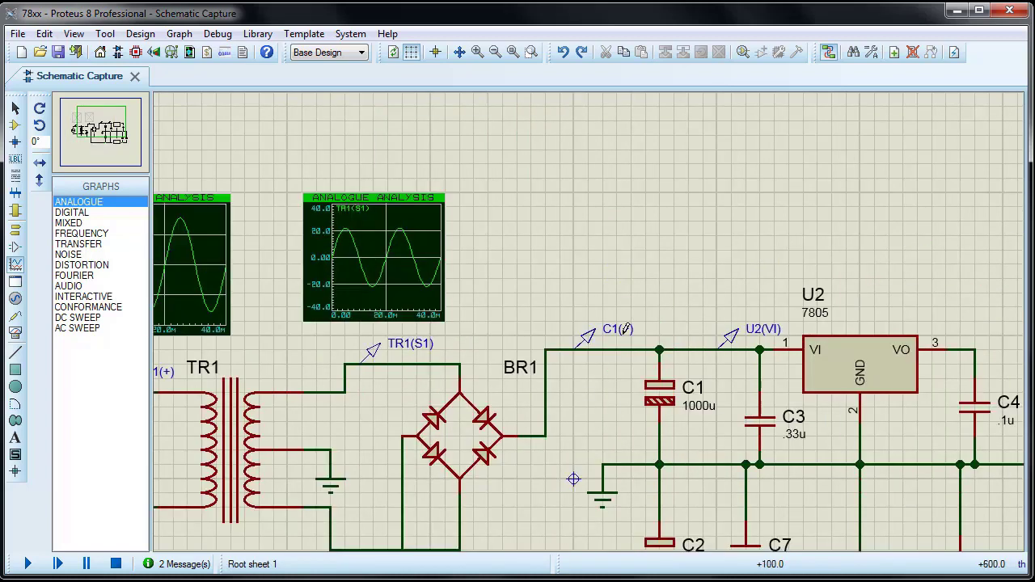
pyautogui.rightClick(625, 345)
pyautogui.click(688, 385)
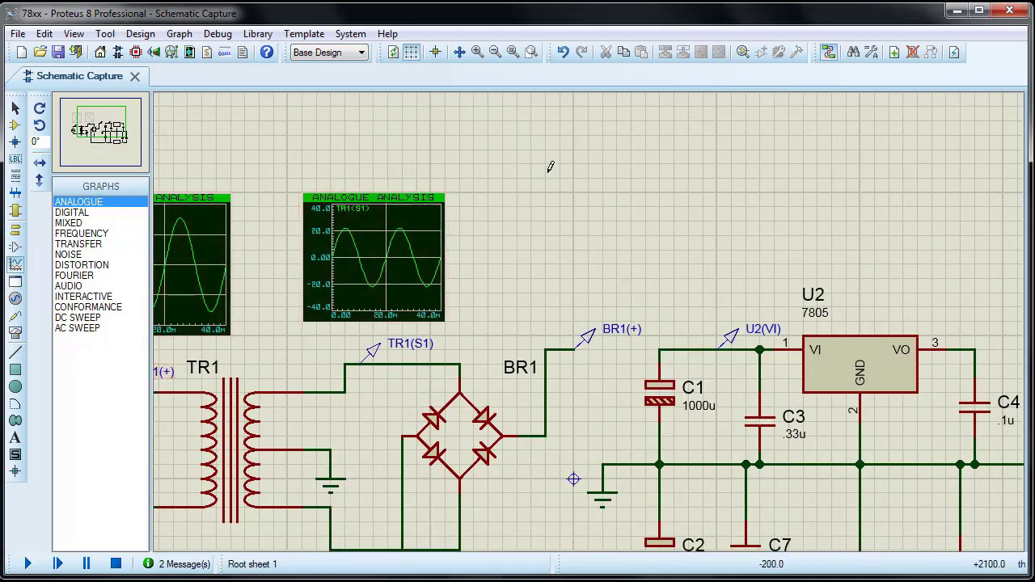
# Step: Draw a third analogue graph above the BR1(+) probe and add that probe to it as a trace
pyautogui.moveTo(517, 164); pyautogui.dragTo(660, 306)
pyautogui.moveTo(589, 338); pyautogui.dragTo(531, 206)
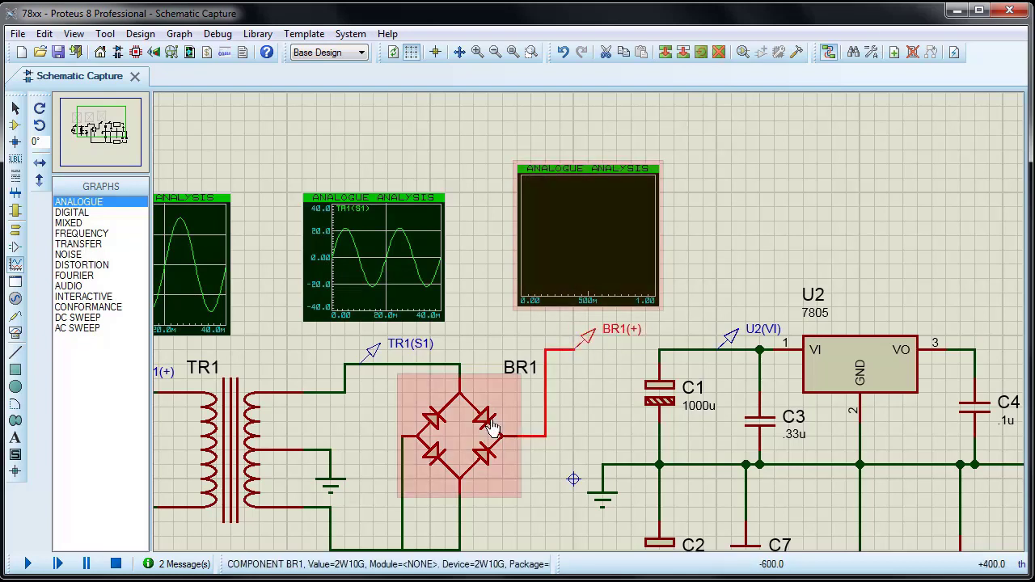
pyautogui.scroll(-1, 502, 422)
pyautogui.scroll(1, 524, 392)
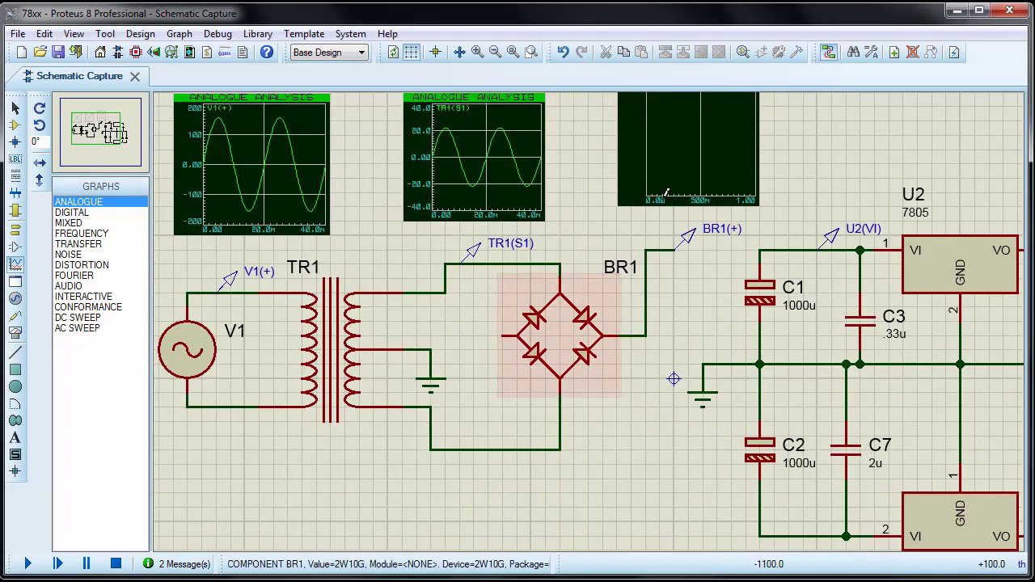
# Step: Set the BR1(+) graph's stop time to .04, simulate it, and return to the schematic
pyautogui.scroll(2, 672, 166)
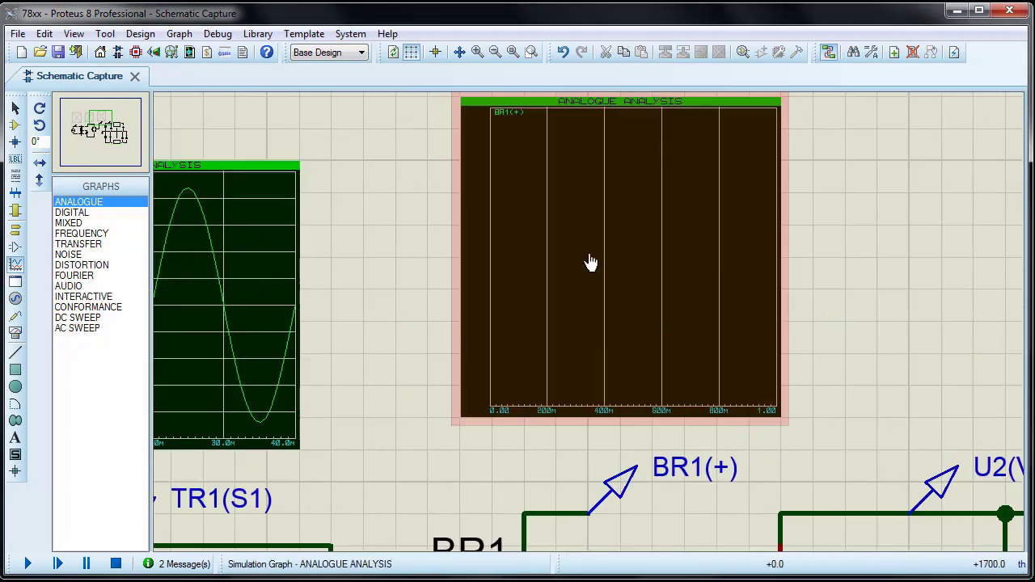
pyautogui.click(577, 104)
pyautogui.click(81, 34)
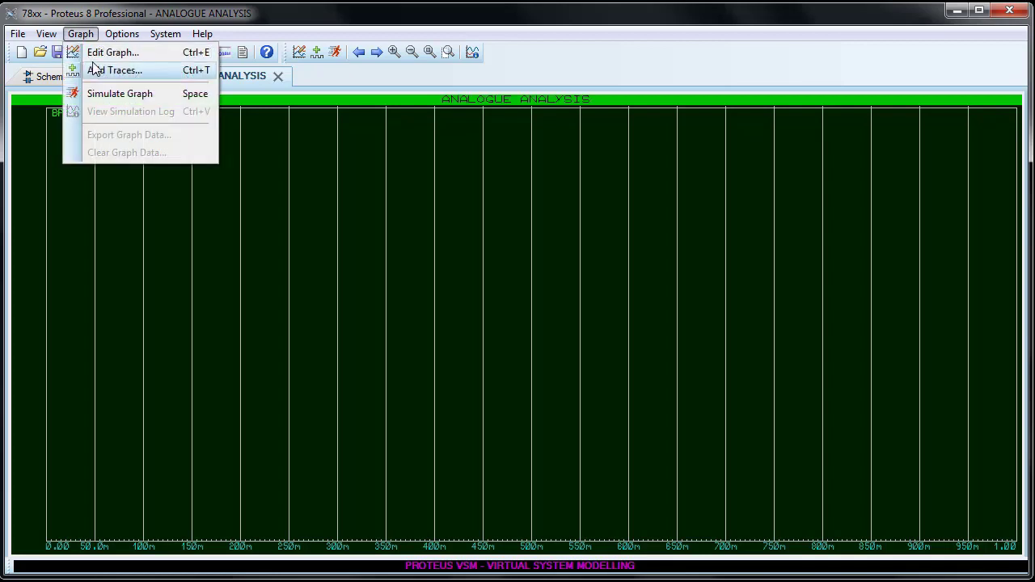
pyautogui.click(101, 51)
pyautogui.press('Tab')
pyautogui.press('Tab')
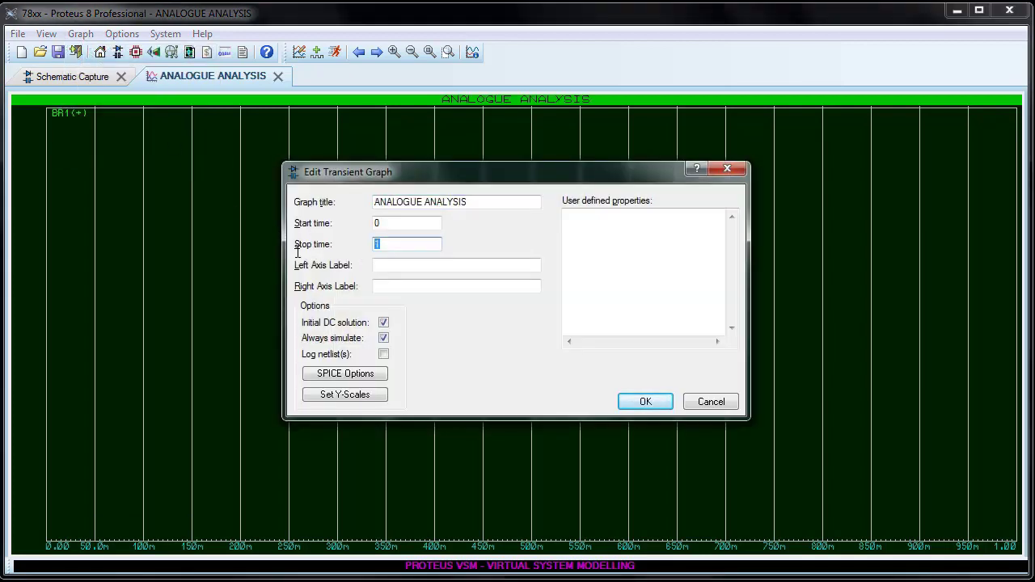
pyautogui.press('Return')
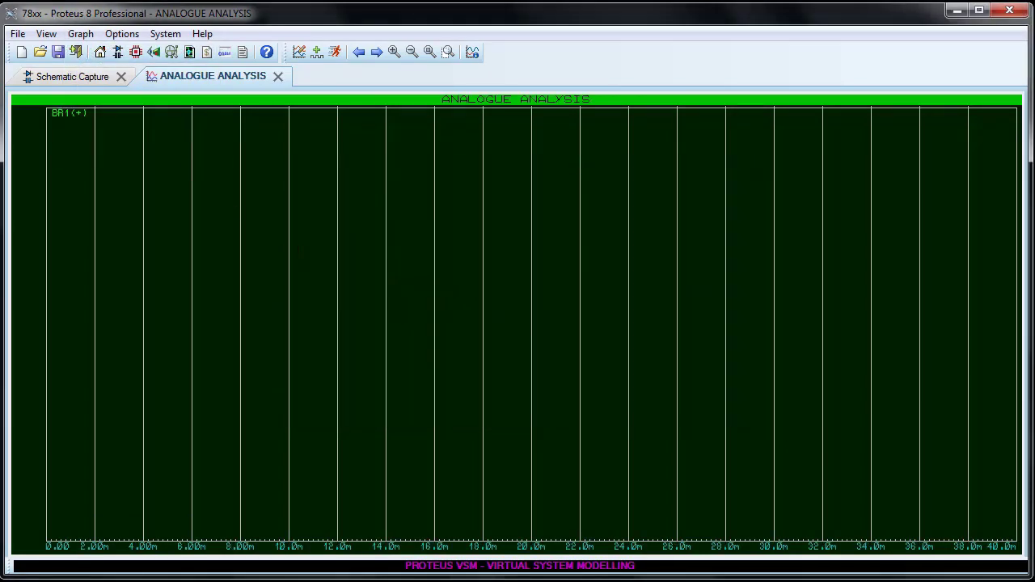
pyautogui.click(340, 50)
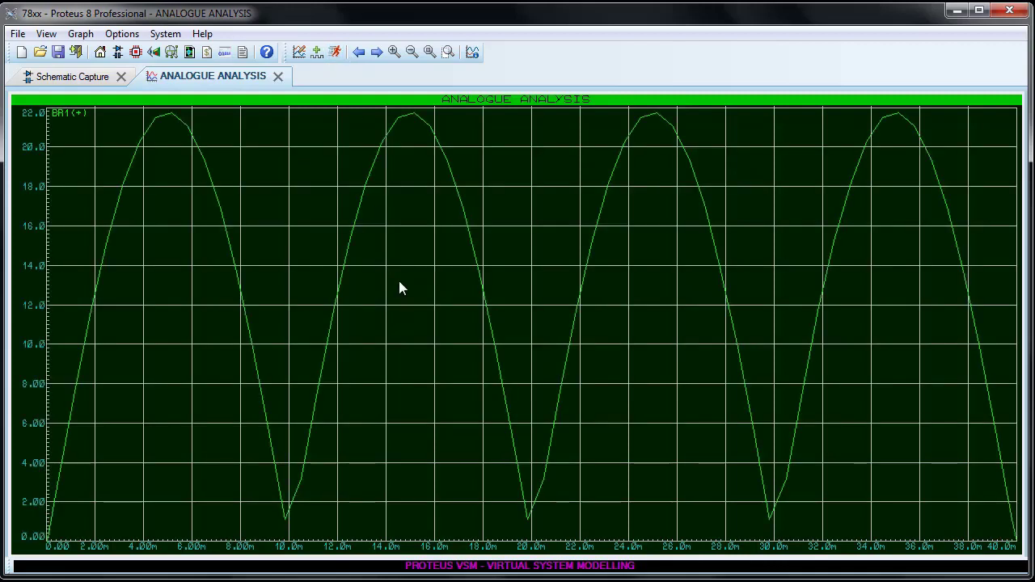
pyautogui.click(277, 76)
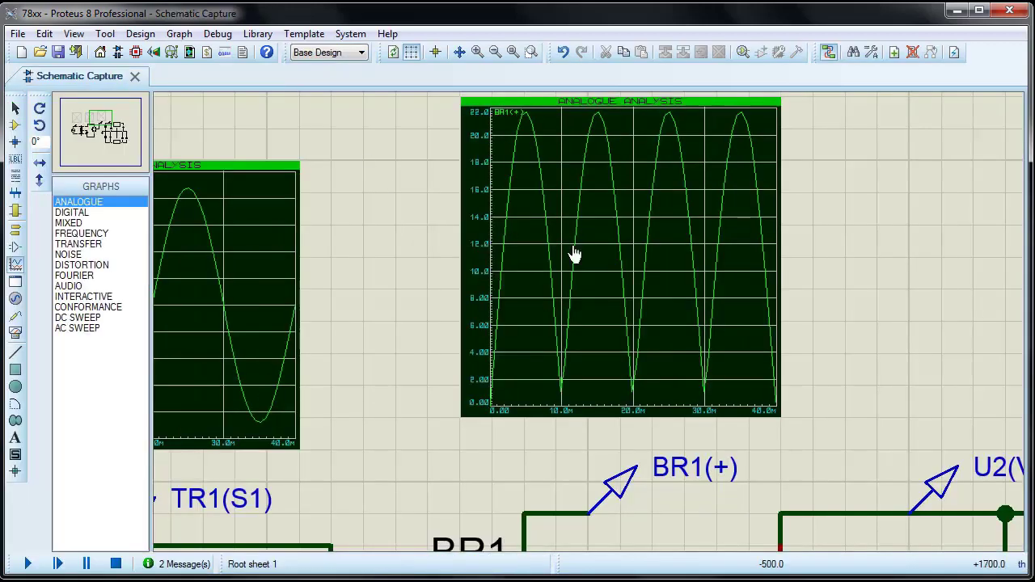
# Step: Rewire the probed BR1 positive output to C1 and BR1's negative output to the lower end of C2
pyautogui.scroll(-3, 573, 254)
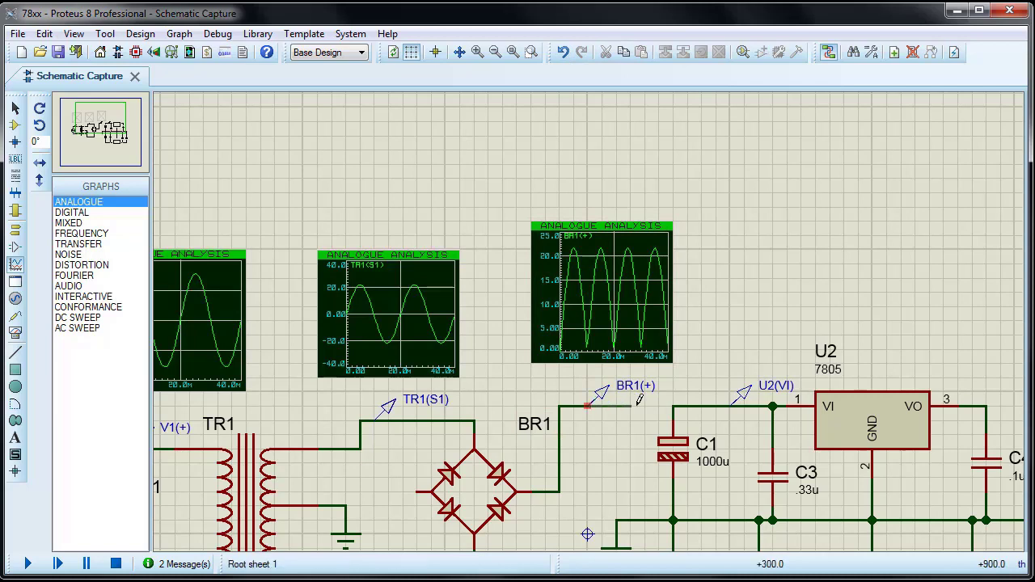
pyautogui.click(673, 405)
pyautogui.scroll(-1, 558, 460)
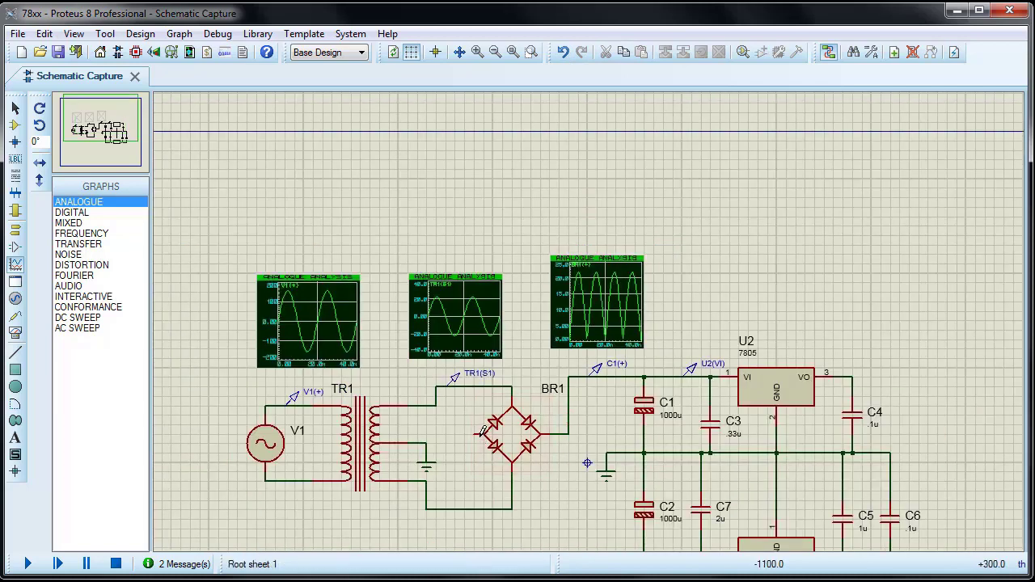
pyautogui.scroll(-1, 587, 463)
pyautogui.scroll(2, 502, 161)
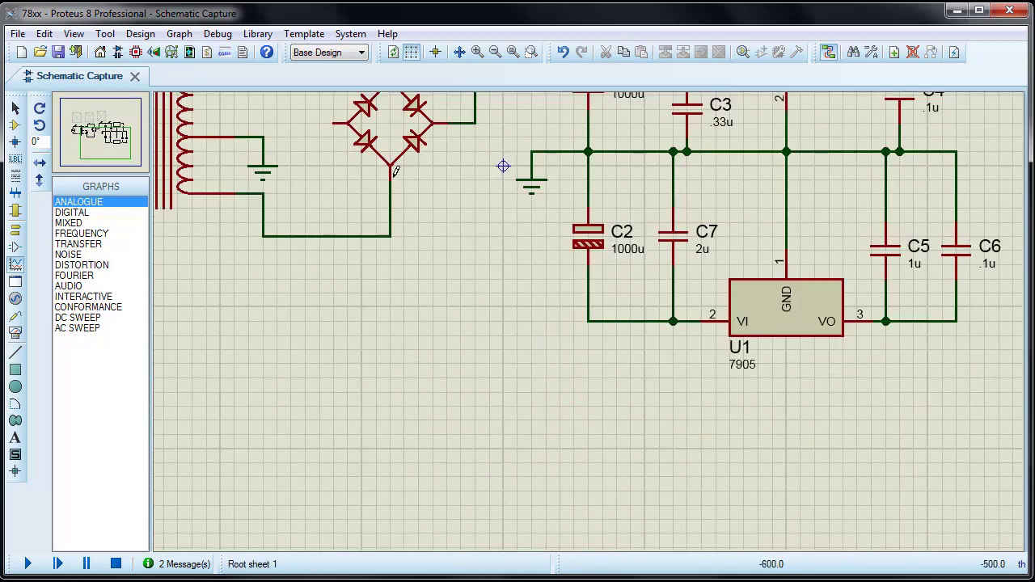
pyautogui.click(331, 126)
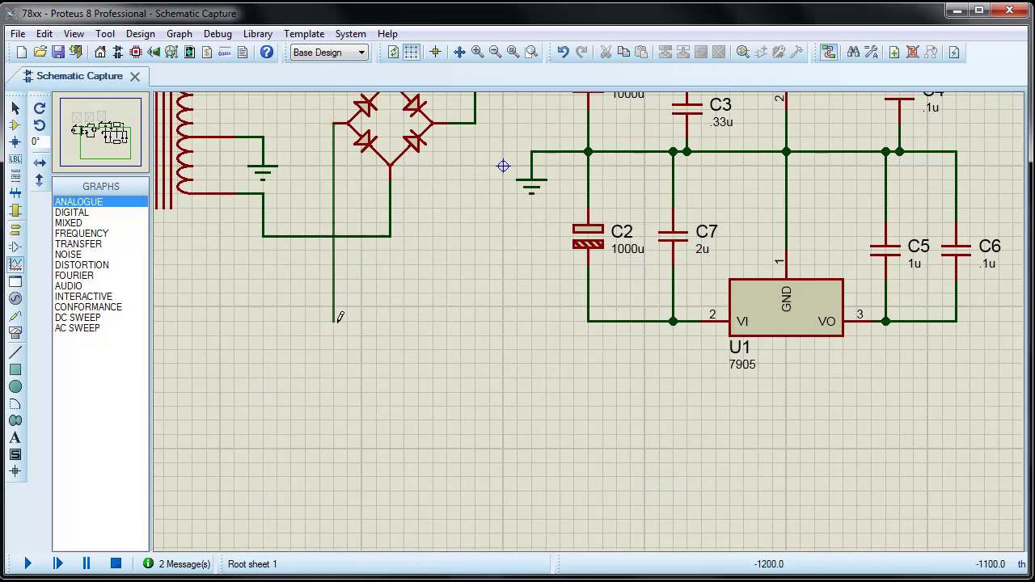
pyautogui.click(588, 321)
pyautogui.scroll(-2, 589, 319)
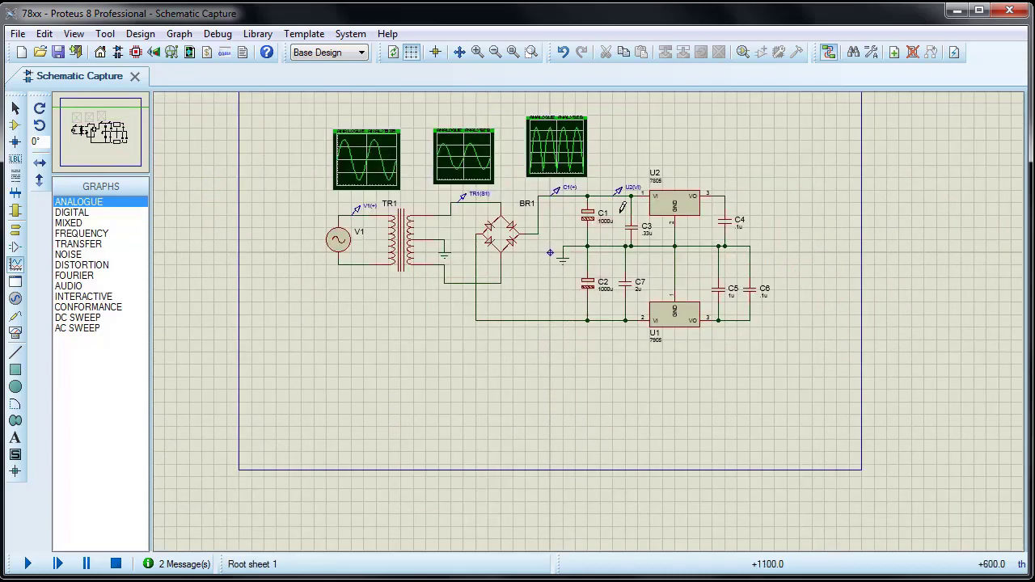
# Step: Delete the wire segment between the C3 junction and the VI pin of regulator U2
pyautogui.scroll(2, 591, 315)
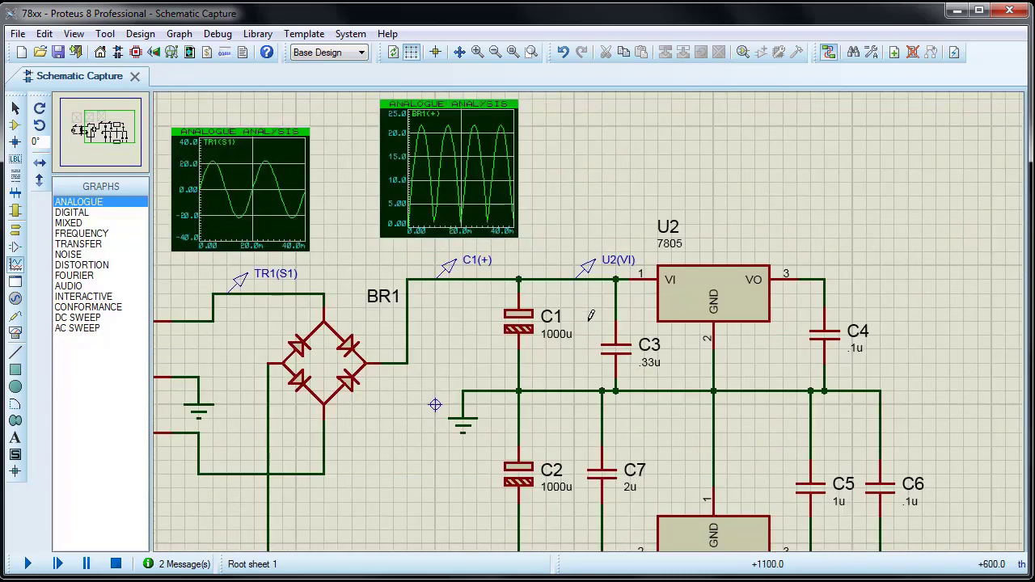
pyautogui.rightClick(647, 275)
pyautogui.click(694, 316)
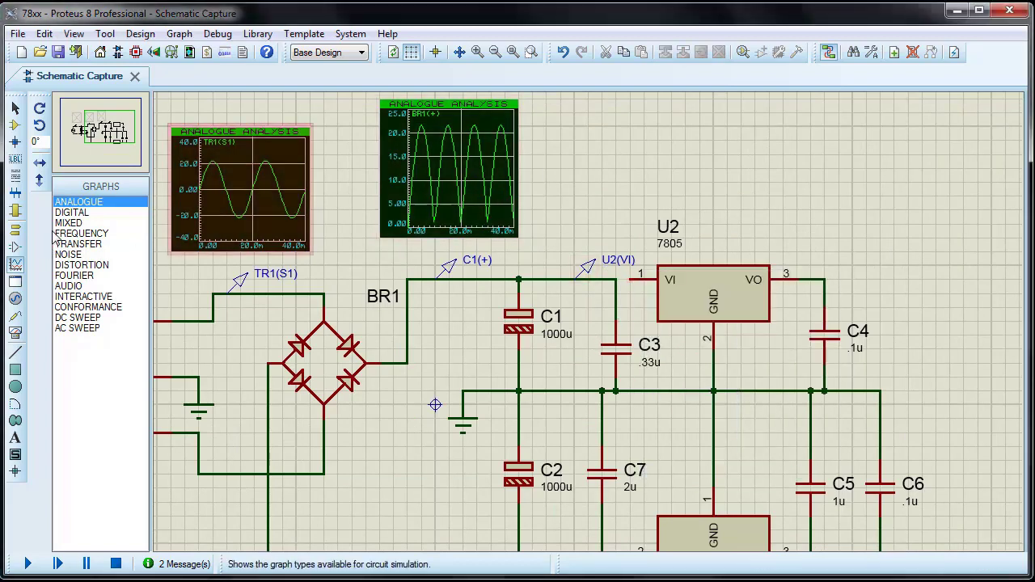
# Step: Draw a fourth analogue graph above U2 and add the U2(VI) probe to it as a trace
pyautogui.scroll(-1, 653, 149)
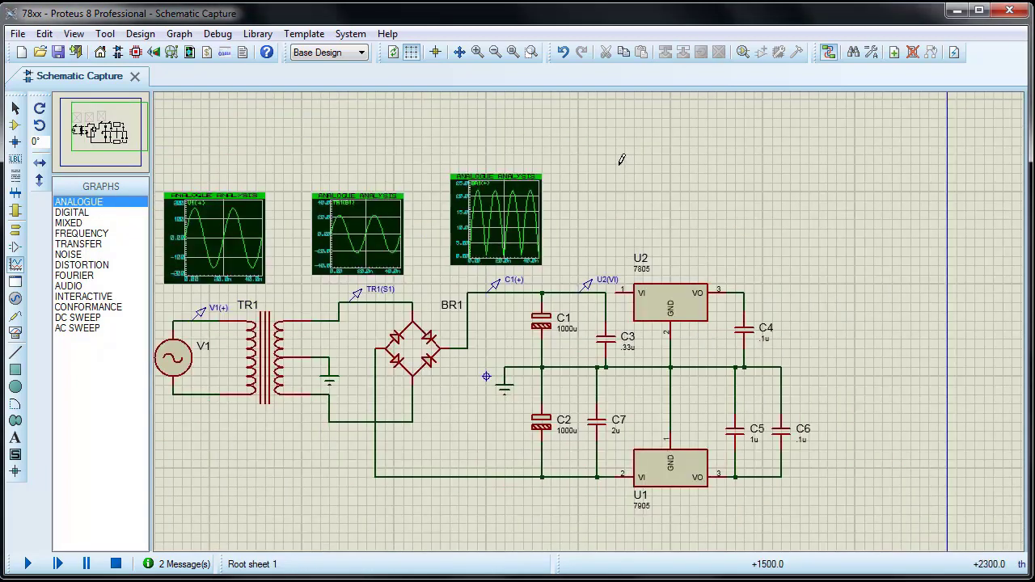
pyautogui.moveTo(580, 134); pyautogui.dragTo(699, 247)
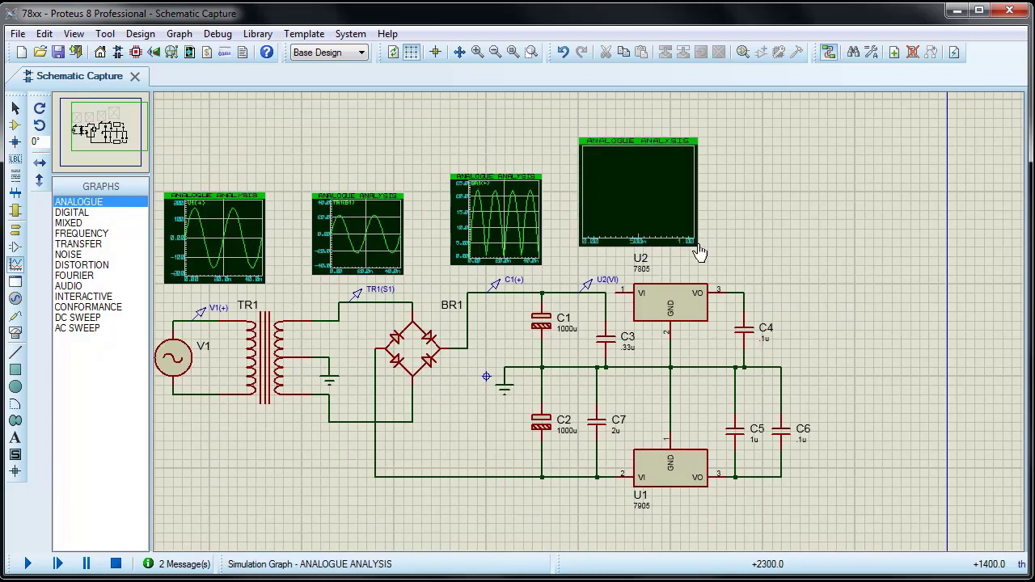
pyautogui.click(589, 288)
pyautogui.moveTo(590, 289); pyautogui.dragTo(636, 196)
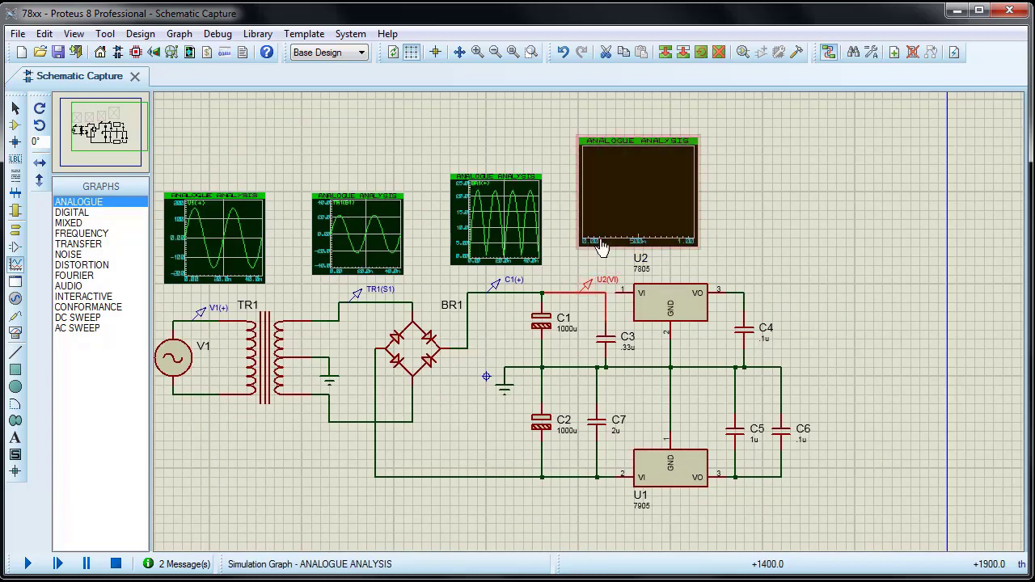
# Step: Set the U2(VI) graph's stop time to 10 and simulate it
pyautogui.click(596, 144)
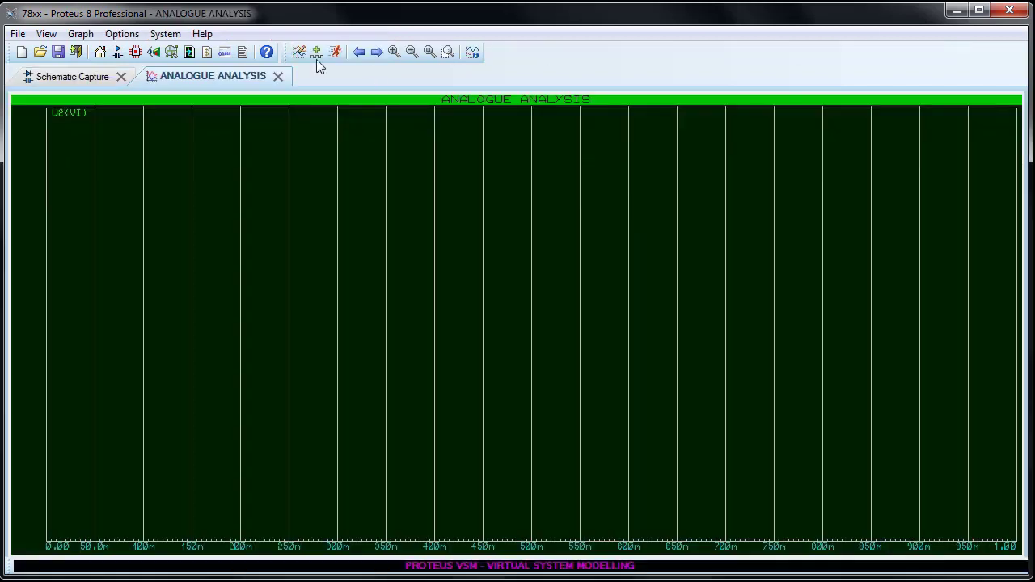
pyautogui.click(81, 34)
pyautogui.click(94, 51)
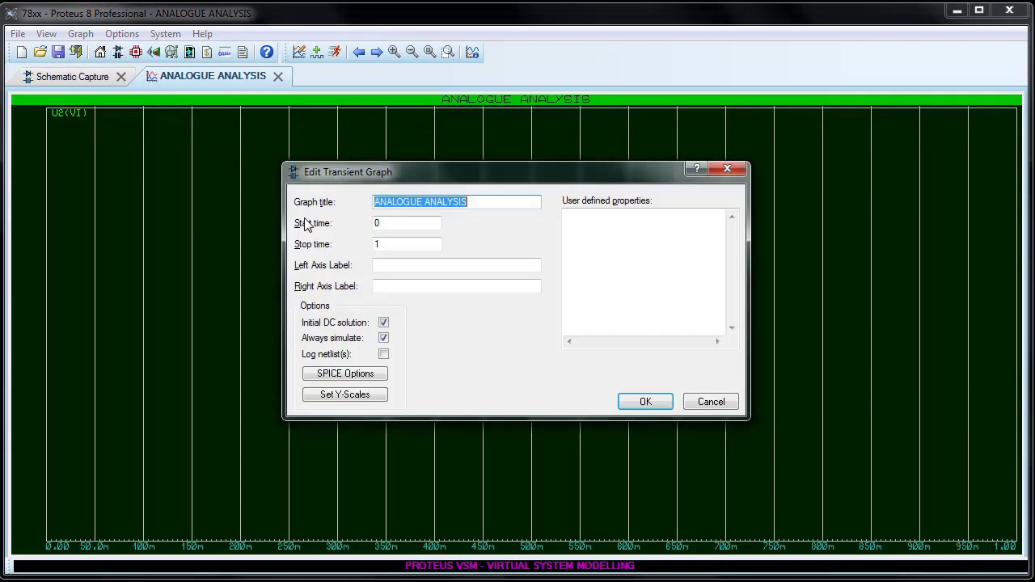
pyautogui.click(390, 243)
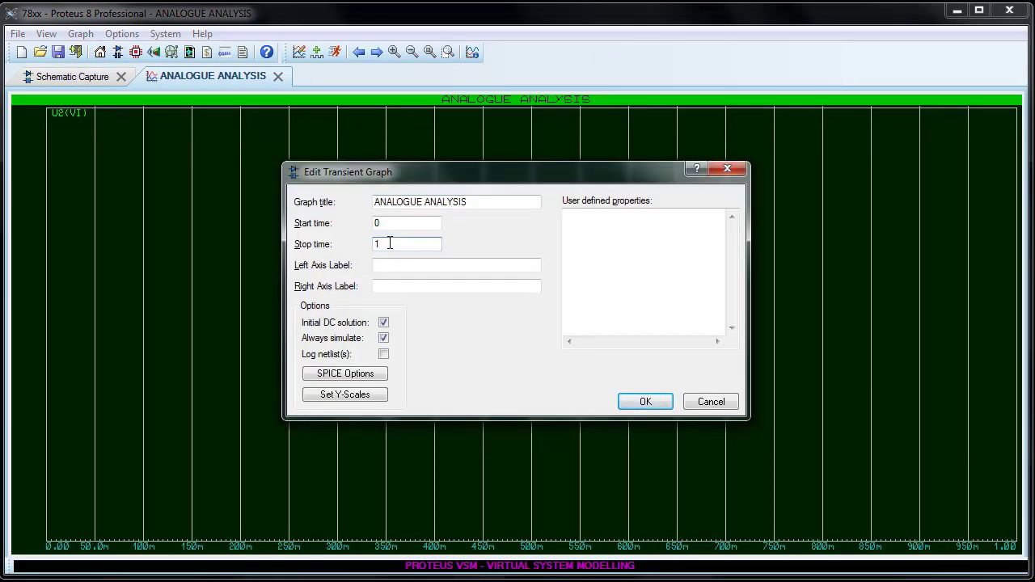
pyautogui.press('Return')
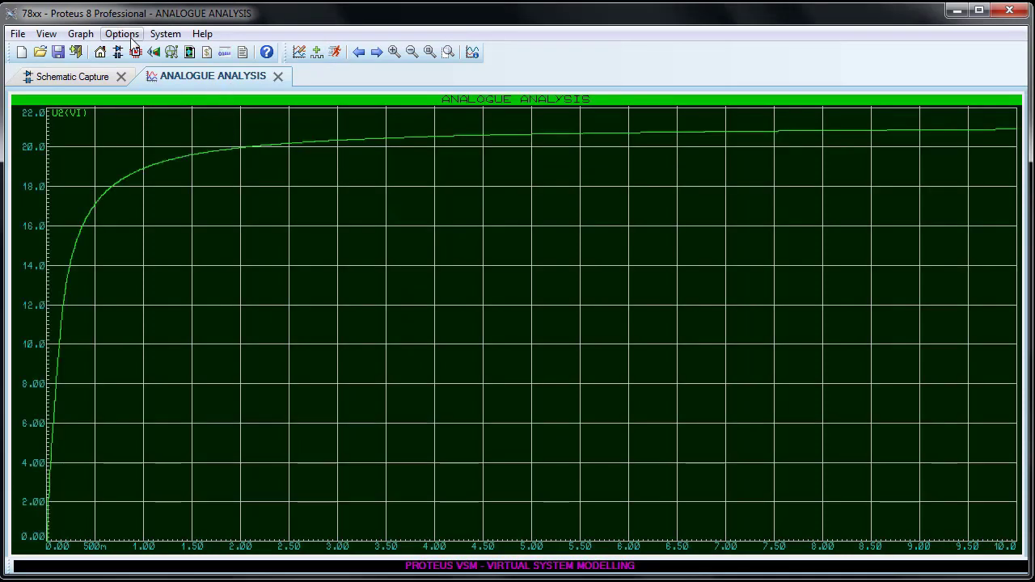
# Step: Examine the ripple on the U2(VI) trace up close, restore the full trace view, and return to the schematic
pyautogui.click(53, 35)
pyautogui.click(81, 146)
pyautogui.moveTo(271, 163); pyautogui.dragTo(290, 178)
pyautogui.moveTo(373, 261); pyautogui.dragTo(430, 291)
pyautogui.scroll(2, 419, 290)
pyautogui.scroll(1, 517, 332)
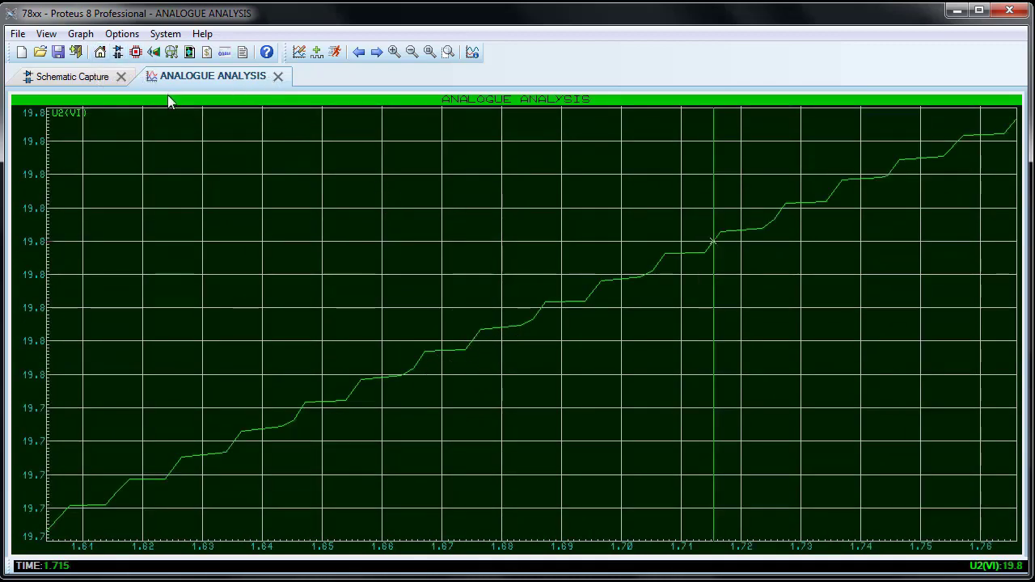
pyautogui.scroll(-5, 249, 183)
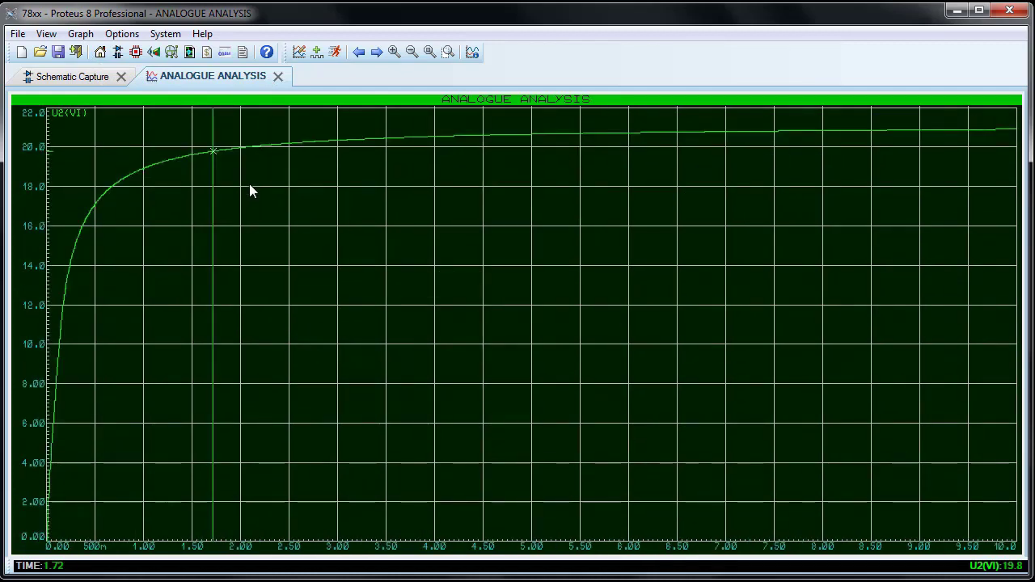
pyautogui.click(278, 78)
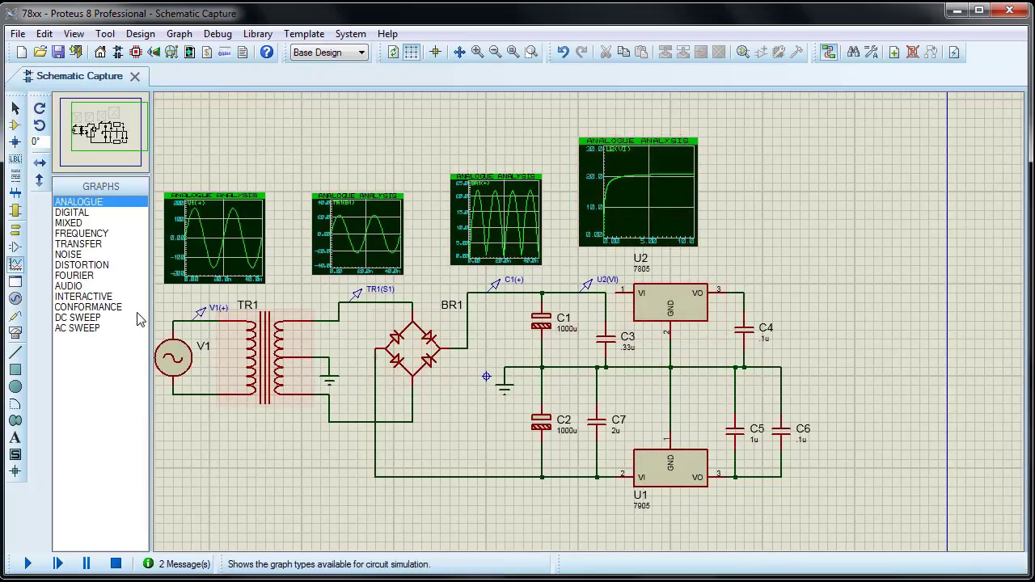
# Step: Place a voltage probe on U2's output line and add it as a trace to a new analogue graph drawn above it
pyautogui.click(15, 320)
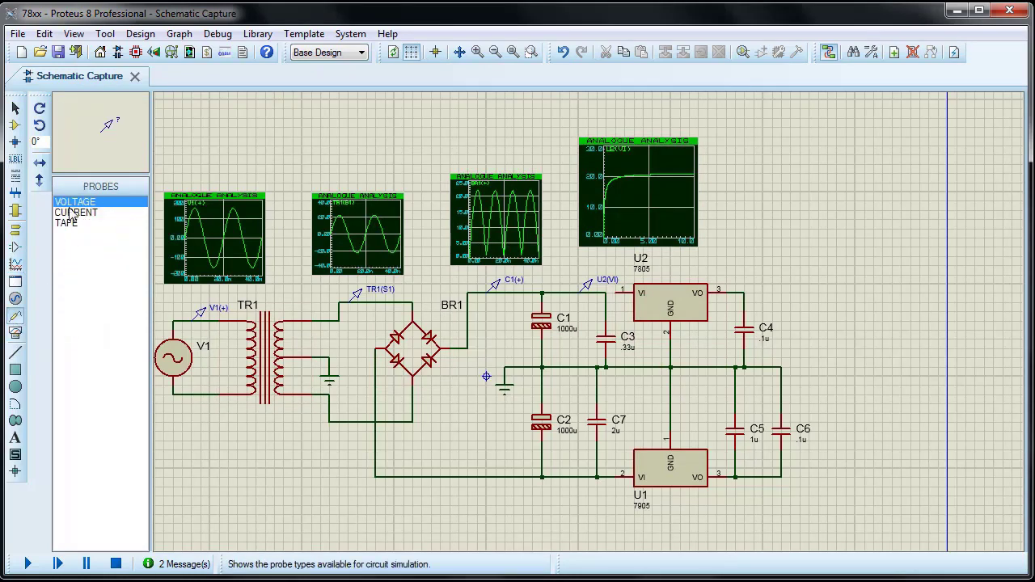
pyautogui.click(747, 291)
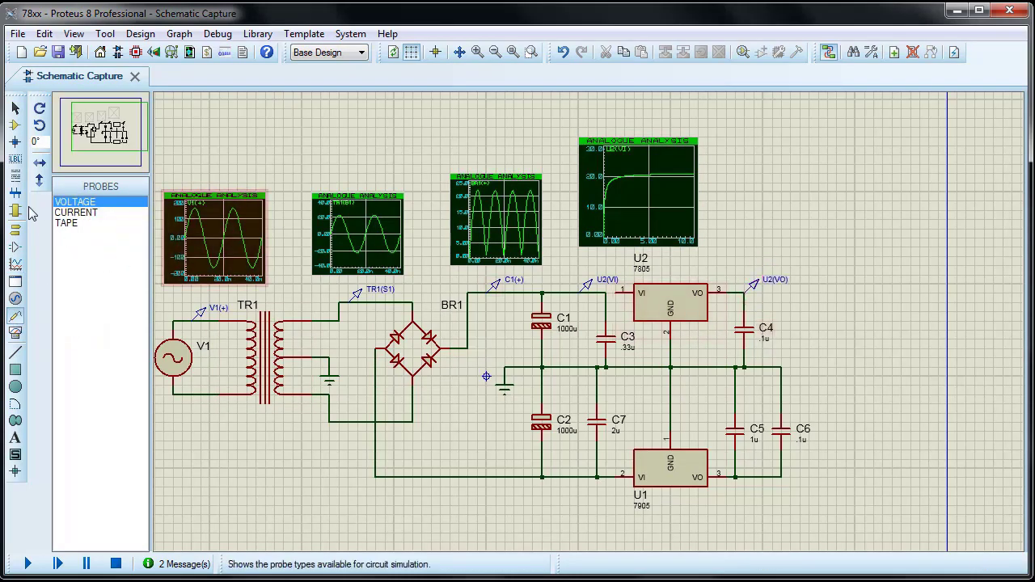
pyautogui.click(14, 263)
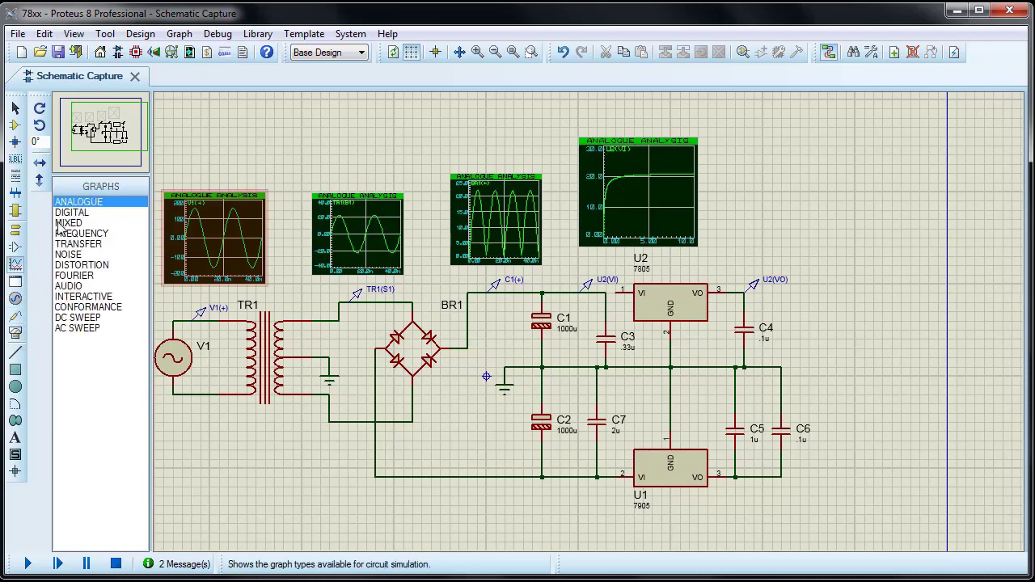
pyautogui.moveTo(726, 127); pyautogui.dragTo(856, 257)
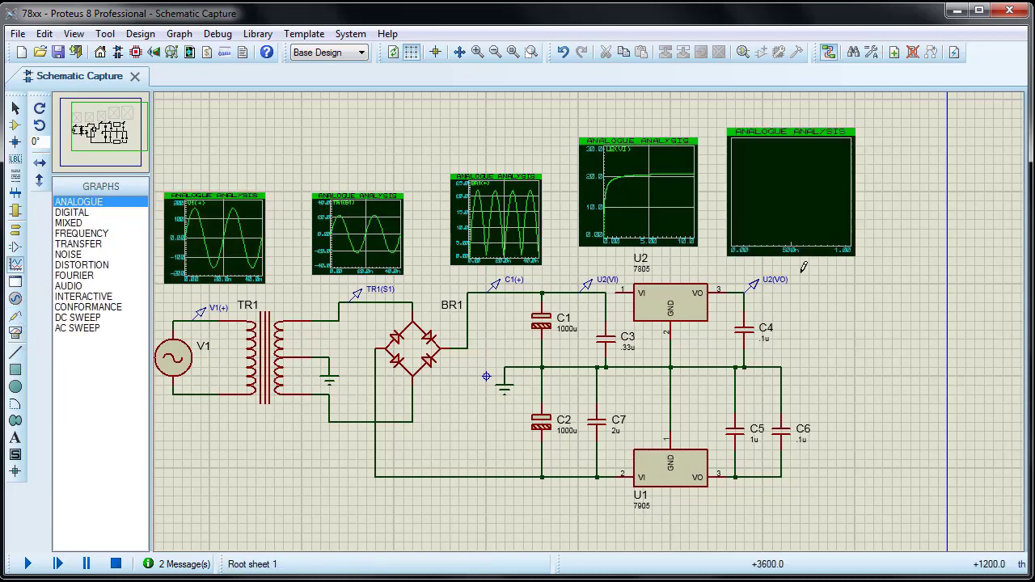
pyautogui.moveTo(754, 288); pyautogui.dragTo(765, 160)
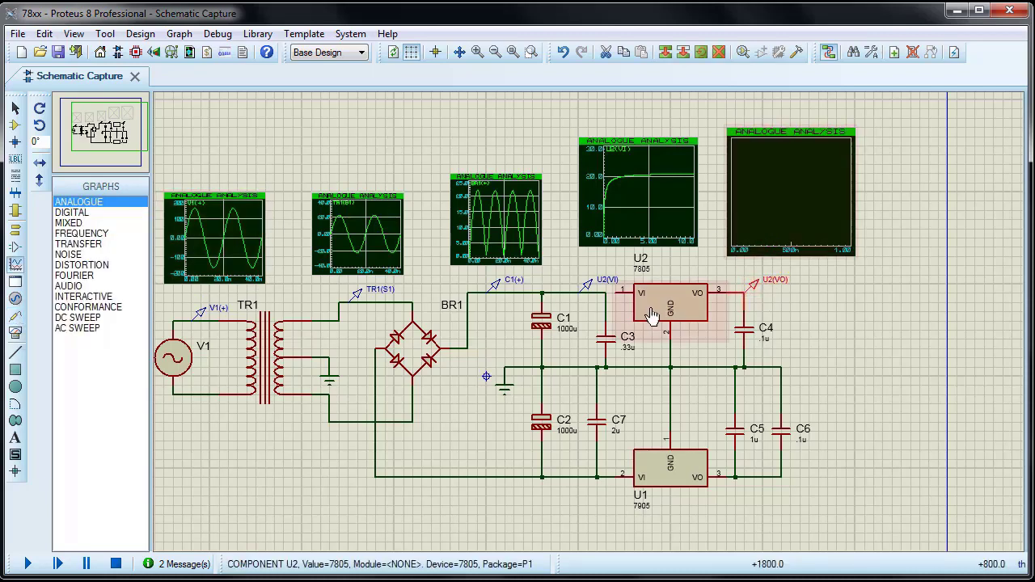
# Step: Reconnect U2's VI pin to the C3 junction, and simulate the U2(VO) graph with a stop time of 10
pyautogui.click(615, 293)
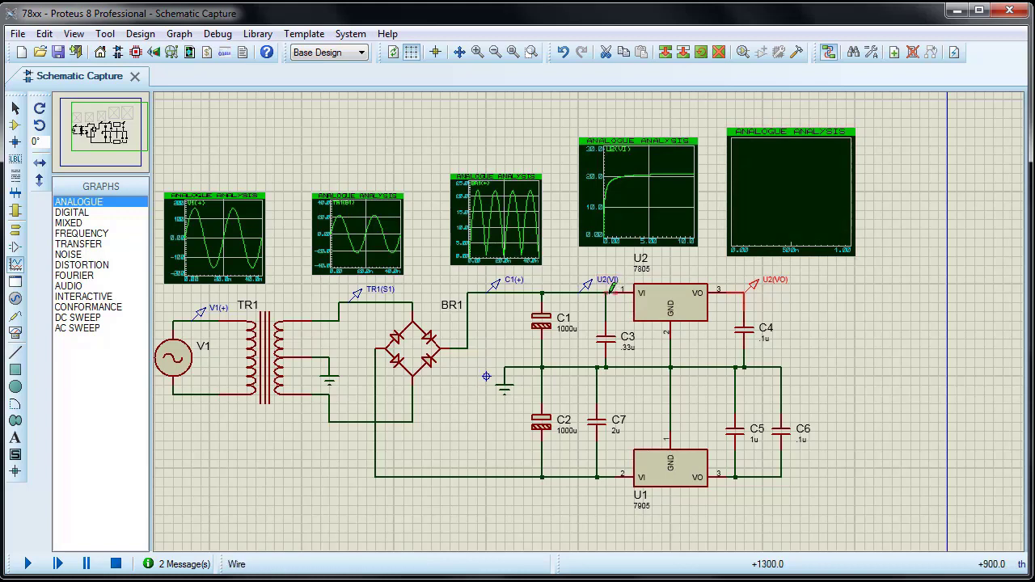
pyautogui.click(809, 133)
pyautogui.click(81, 33)
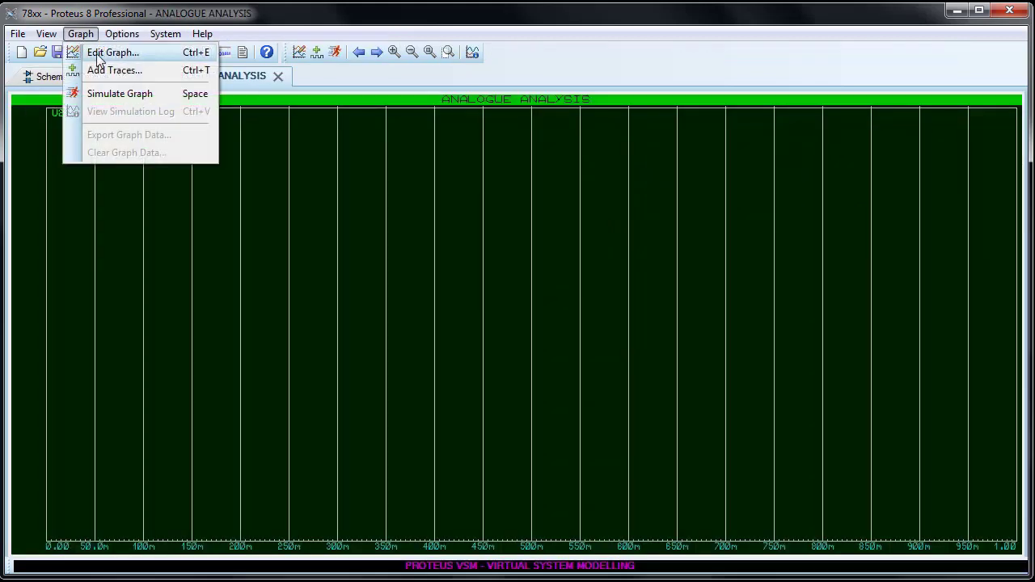
pyautogui.click(99, 51)
pyautogui.click(429, 243)
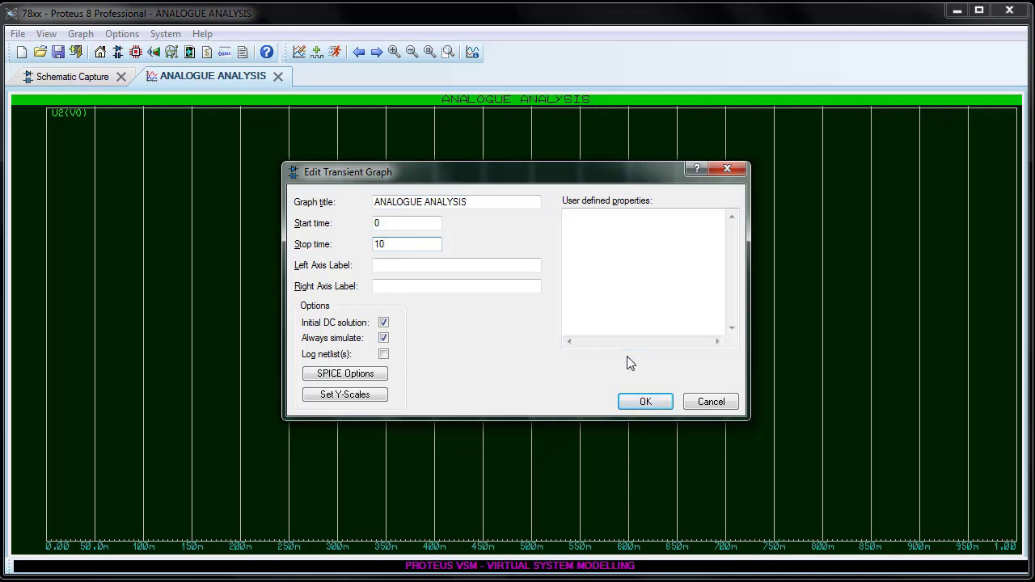
pyautogui.click(645, 401)
pyautogui.click(335, 51)
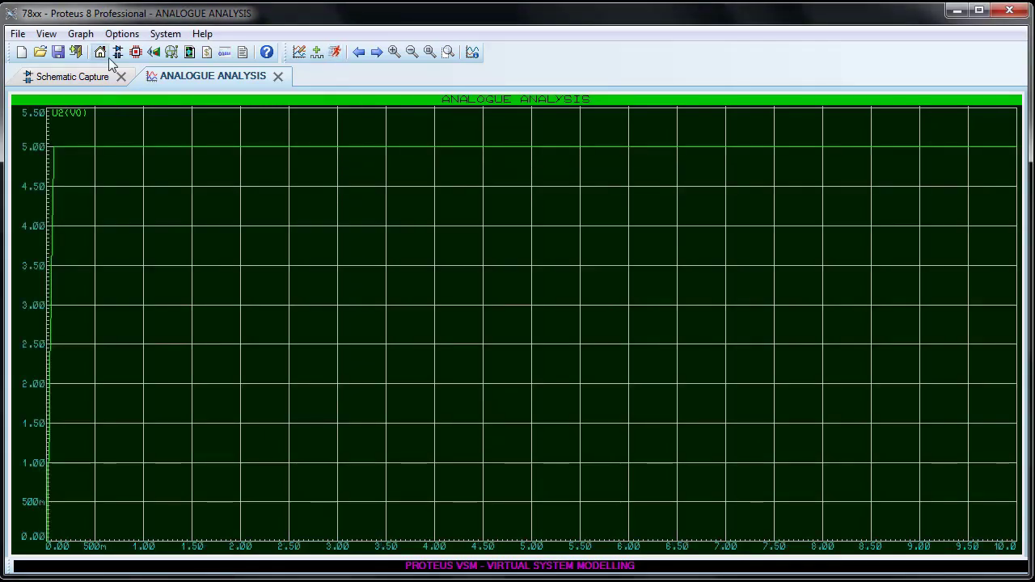
pyautogui.click(280, 75)
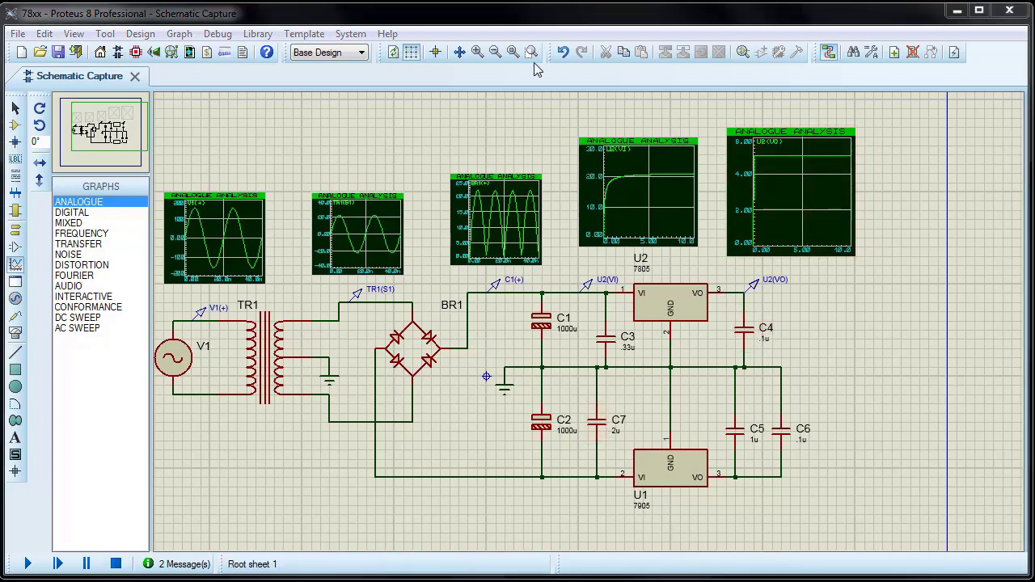
# Step: Delete all five analogue graphs above the circuit
pyautogui.click(512, 52)
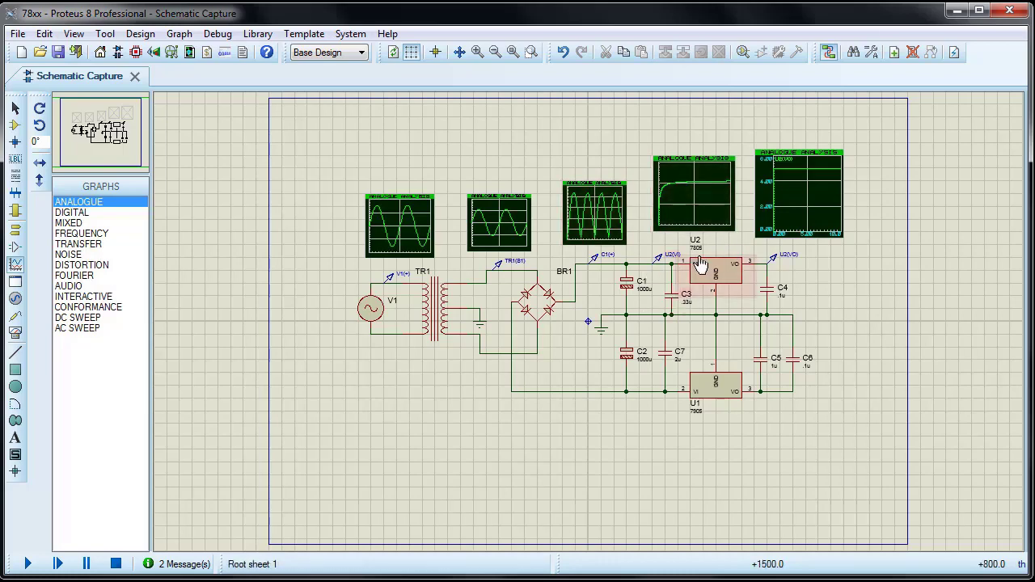
pyautogui.rightClick(801, 195)
pyautogui.rightClick(801, 194)
pyautogui.rightClick(694, 198)
pyautogui.rightClick(694, 198)
pyautogui.rightClick(595, 212)
pyautogui.rightClick(595, 212)
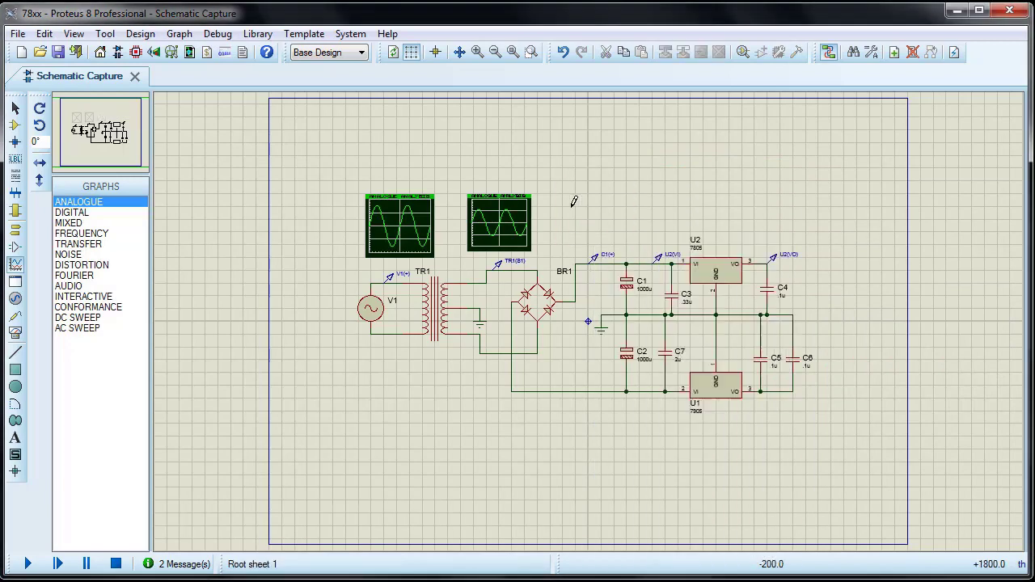
pyautogui.rightClick(499, 223)
pyautogui.rightClick(499, 222)
pyautogui.rightClick(399, 226)
pyautogui.rightClick(400, 226)
# Step: Delete all the voltage probes along the upper line: V1(+), TR1(S1), C1(+), U2(VI) and U2(VO)
pyautogui.scroll(1, 407, 279)
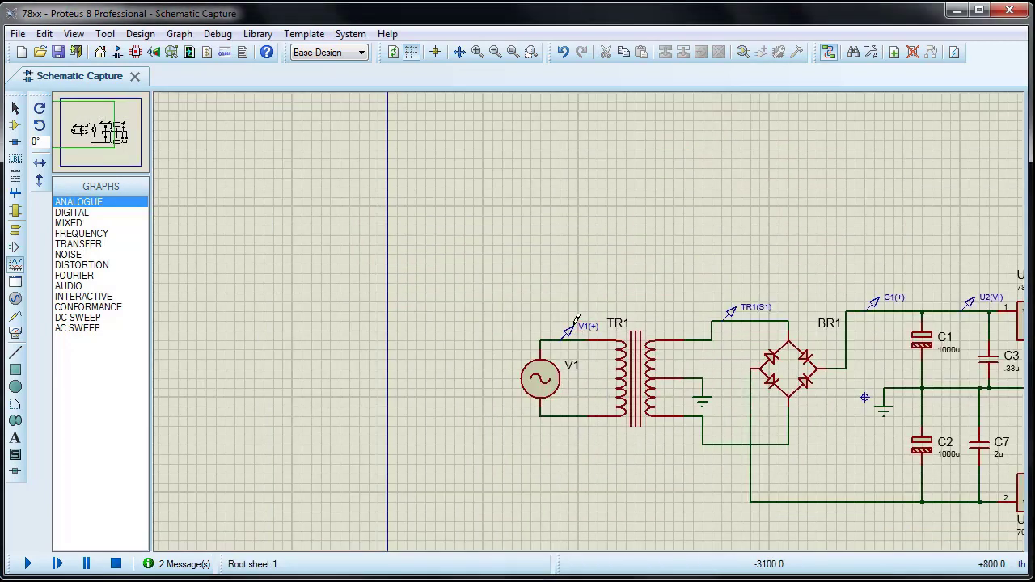
pyautogui.rightClick(570, 334)
pyautogui.rightClick(570, 334)
pyautogui.rightClick(740, 315)
pyautogui.rightClick(739, 315)
pyautogui.rightClick(875, 299)
pyautogui.rightClick(875, 298)
pyautogui.scroll(-1, 877, 293)
pyautogui.scroll(2, 917, 323)
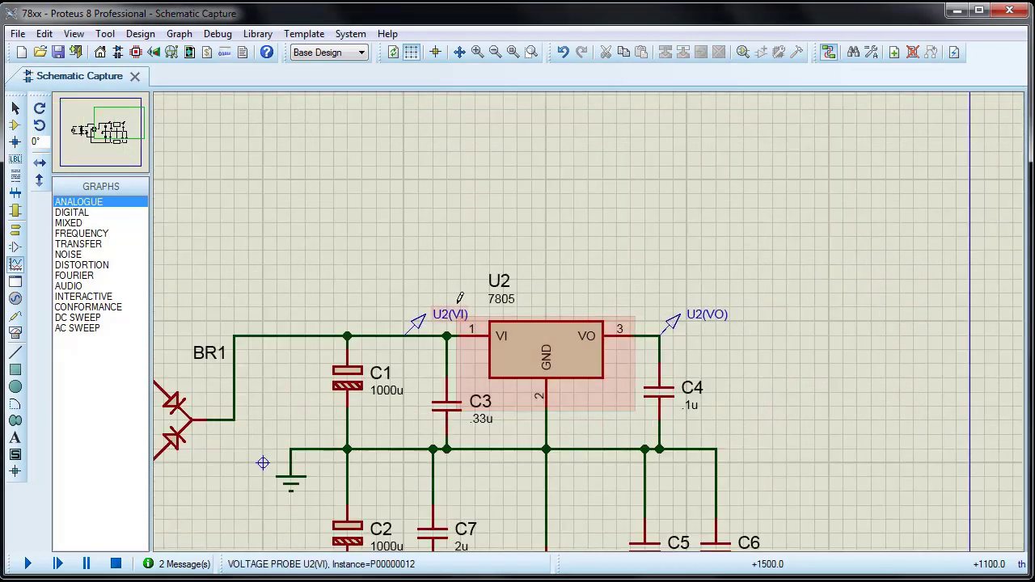
pyautogui.rightClick(422, 322)
pyautogui.rightClick(423, 322)
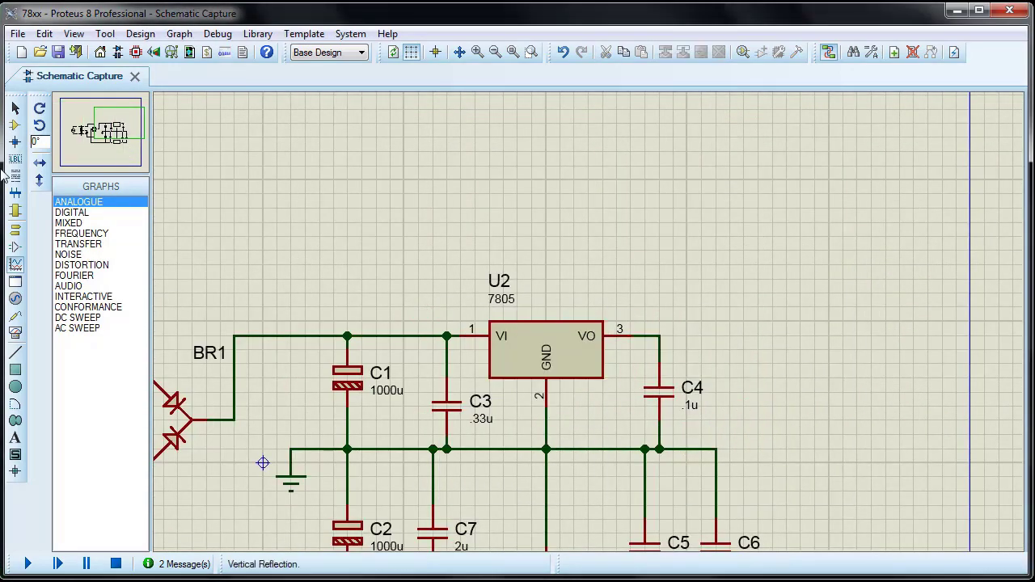
# Step: Add the animated FUSE model from the Miscellaneous category to the device list
pyautogui.click(15, 124)
pyautogui.click(60, 186)
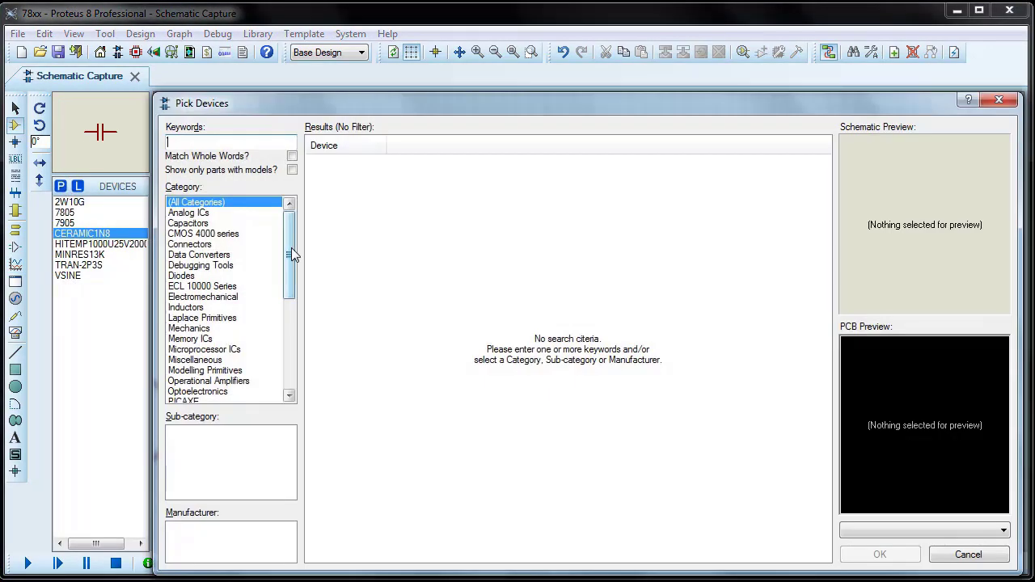
pyautogui.scroll(-1, 288, 259)
pyautogui.scroll(-1, 289, 260)
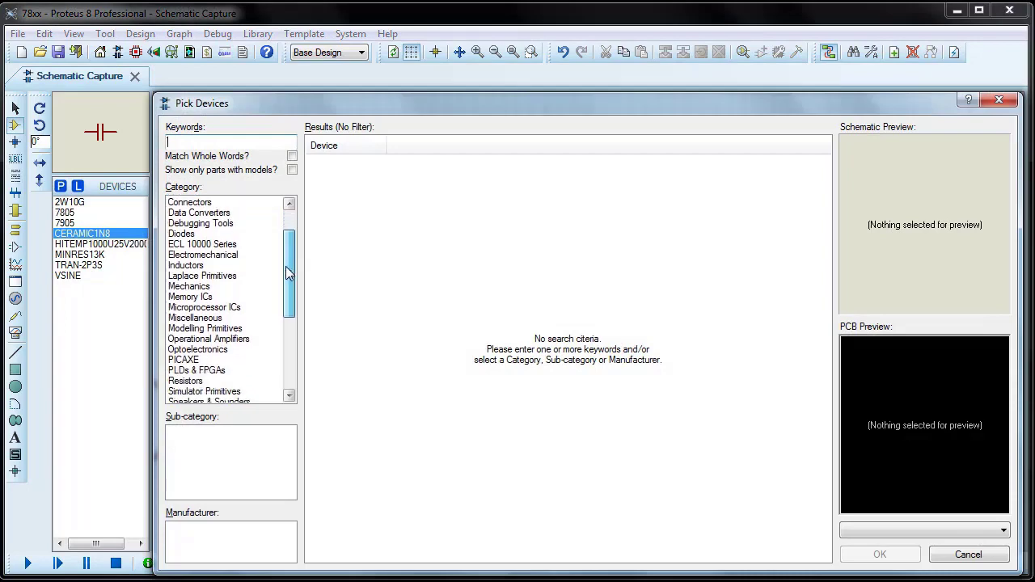
pyautogui.click(202, 318)
pyautogui.click(321, 247)
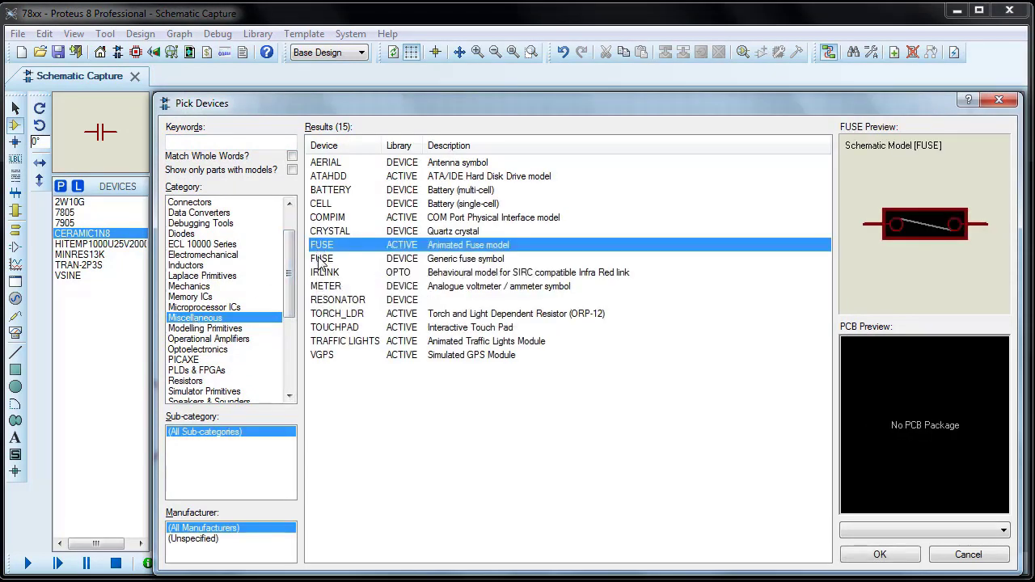
pyautogui.doubleClick(321, 246)
pyautogui.click(879, 555)
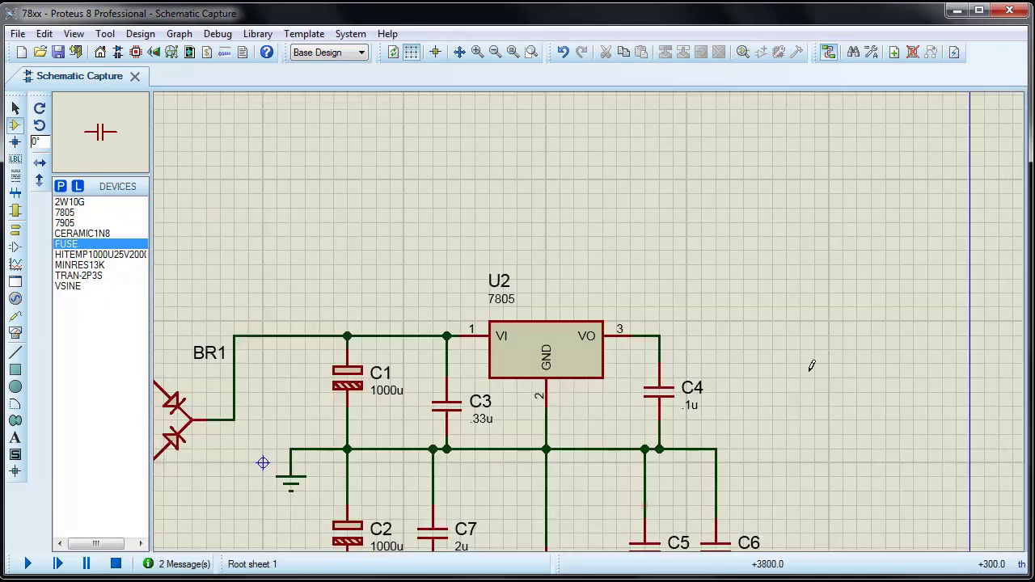
# Step: Place a fuse beside C4 and wire it to U2's output, and place a second fuse on U1's output line at C6
pyautogui.click(730, 335)
pyautogui.click(660, 336)
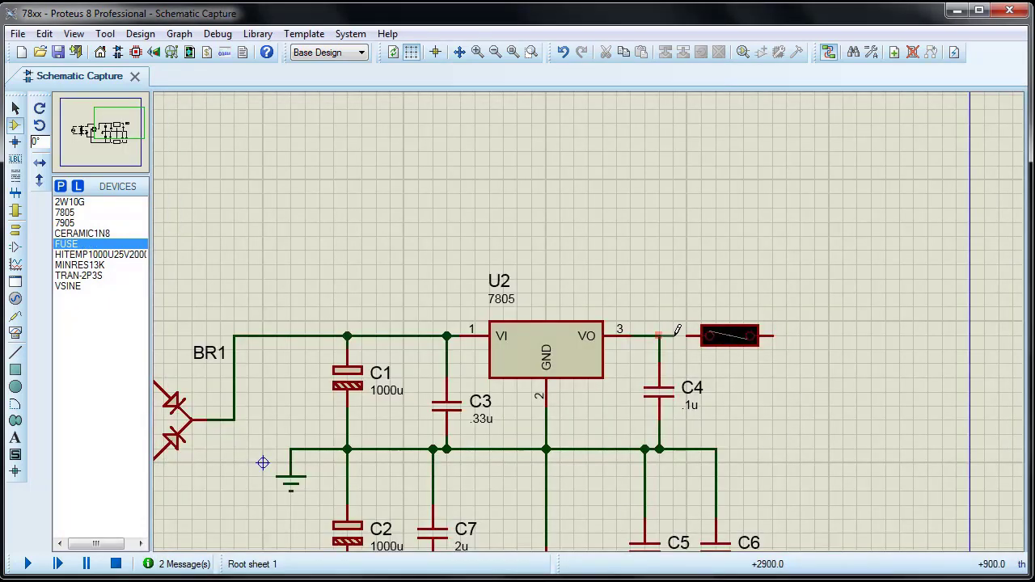
pyautogui.click(687, 335)
pyautogui.scroll(-1, 733, 417)
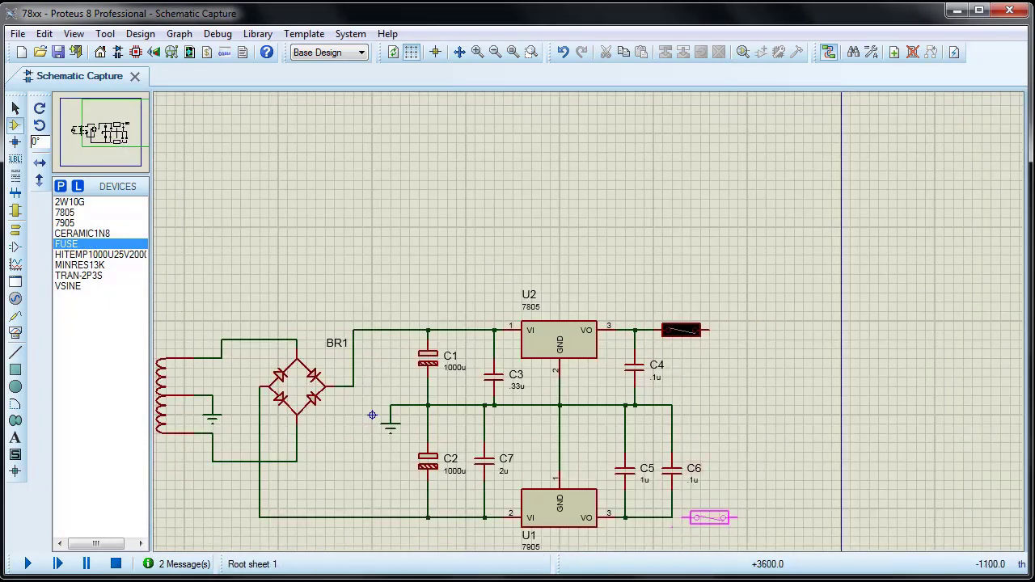
pyautogui.click(708, 519)
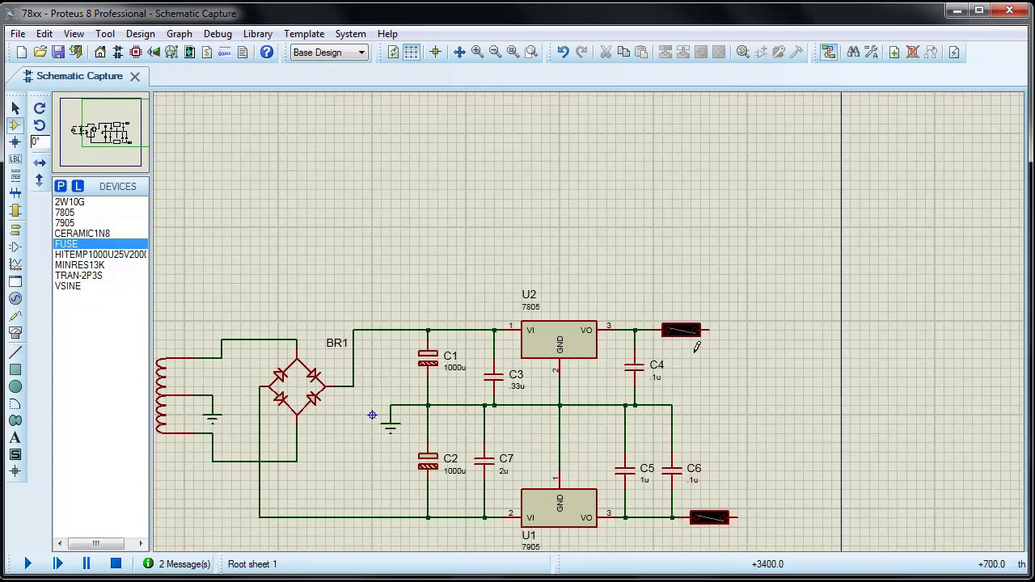
# Step: Move both fuses farther out along their output lines to make room beside C4 and C6
pyautogui.moveTo(689, 332); pyautogui.dragTo(755, 332)
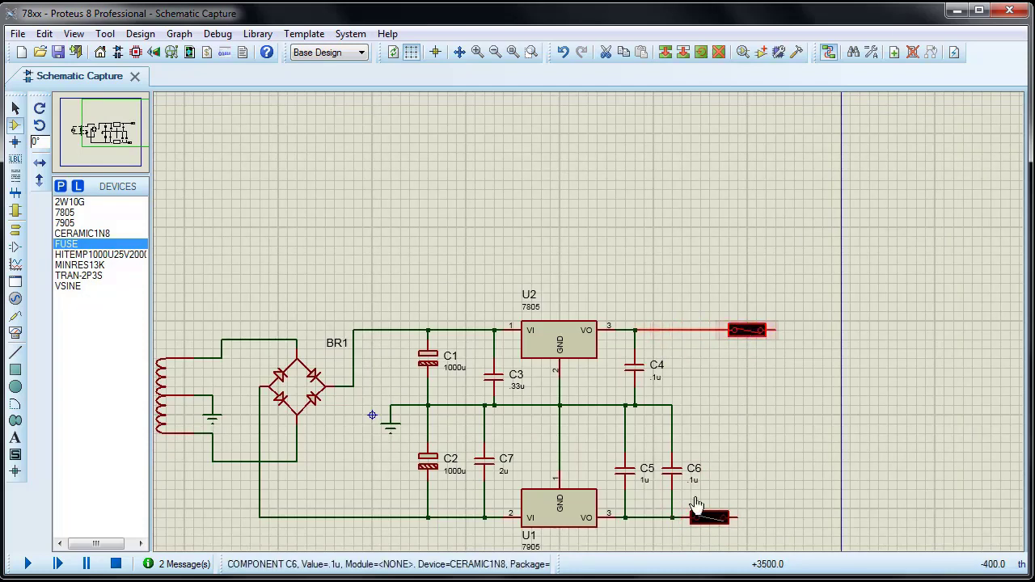
pyautogui.click(711, 518)
pyautogui.moveTo(716, 520); pyautogui.dragTo(763, 520)
pyautogui.scroll(1, 746, 384)
pyautogui.doubleClick(579, 239)
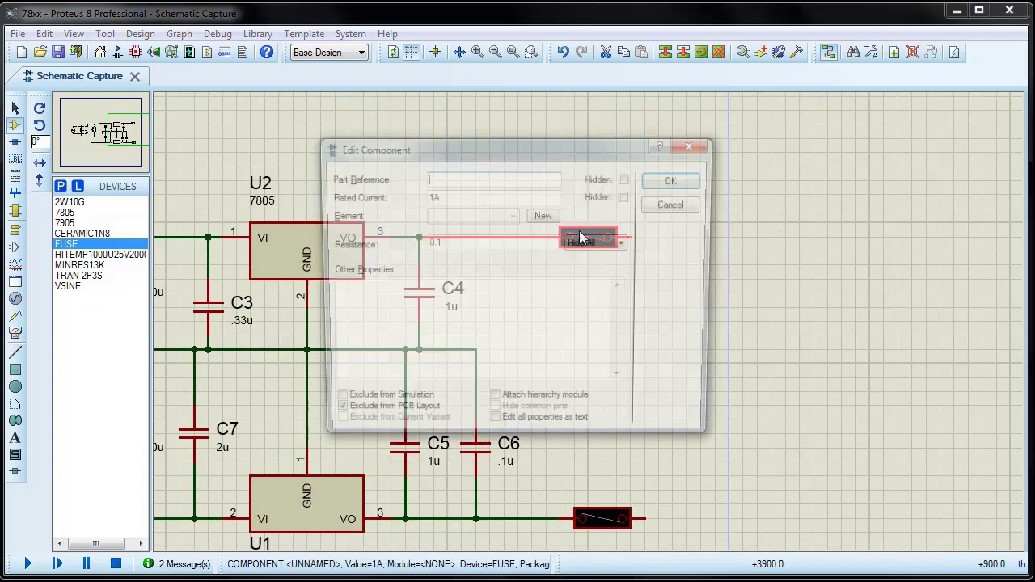
pyautogui.click(677, 204)
# Step: Add the MINRES12R resistor from the 0.6W Metal Film resistors to the device list
pyautogui.click(81, 233)
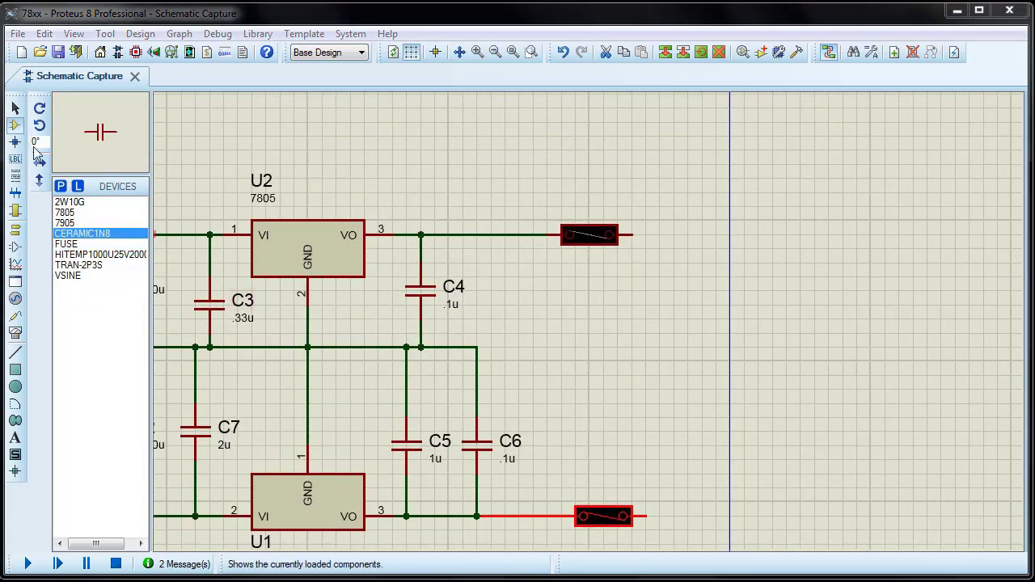
pyautogui.click(60, 187)
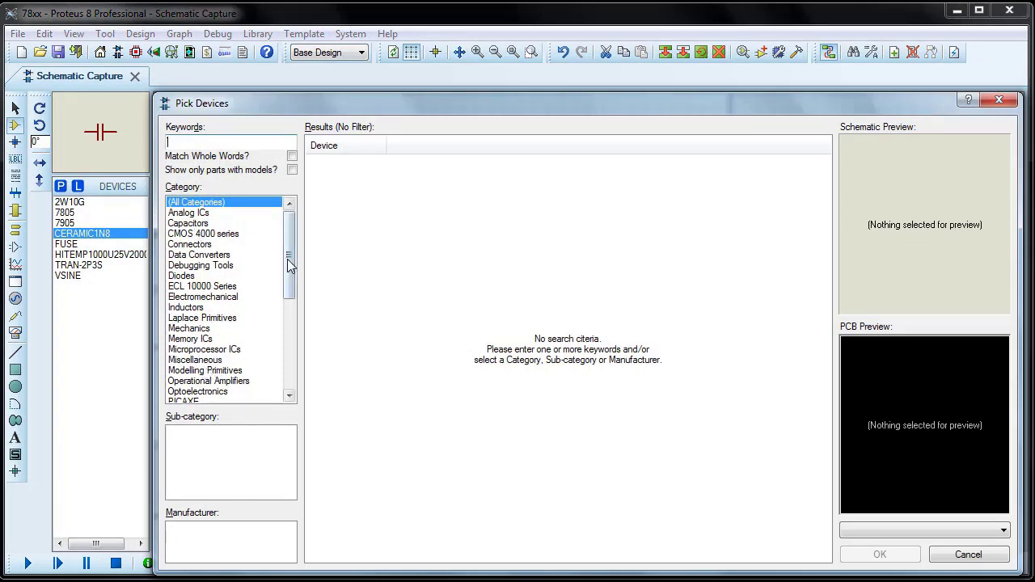
pyautogui.moveTo(287, 258); pyautogui.dragTo(287, 295)
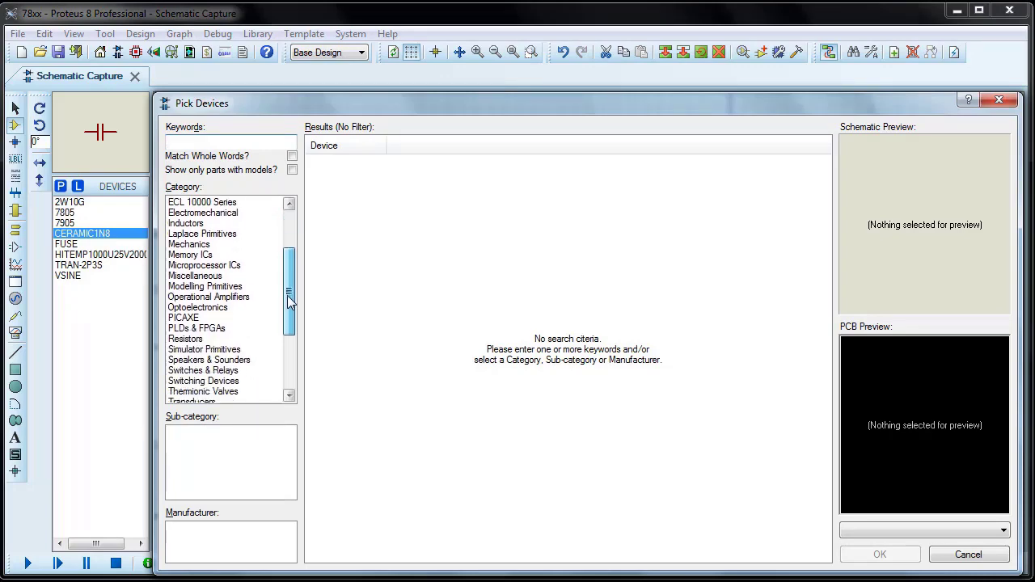
pyautogui.click(188, 339)
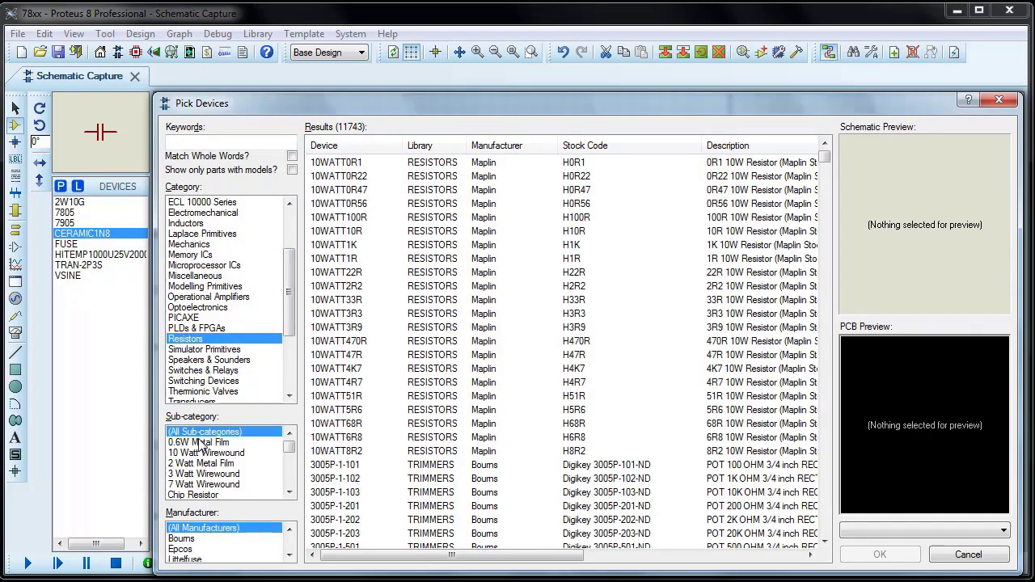
pyautogui.click(199, 442)
pyautogui.click(431, 330)
pyautogui.doubleClick(432, 330)
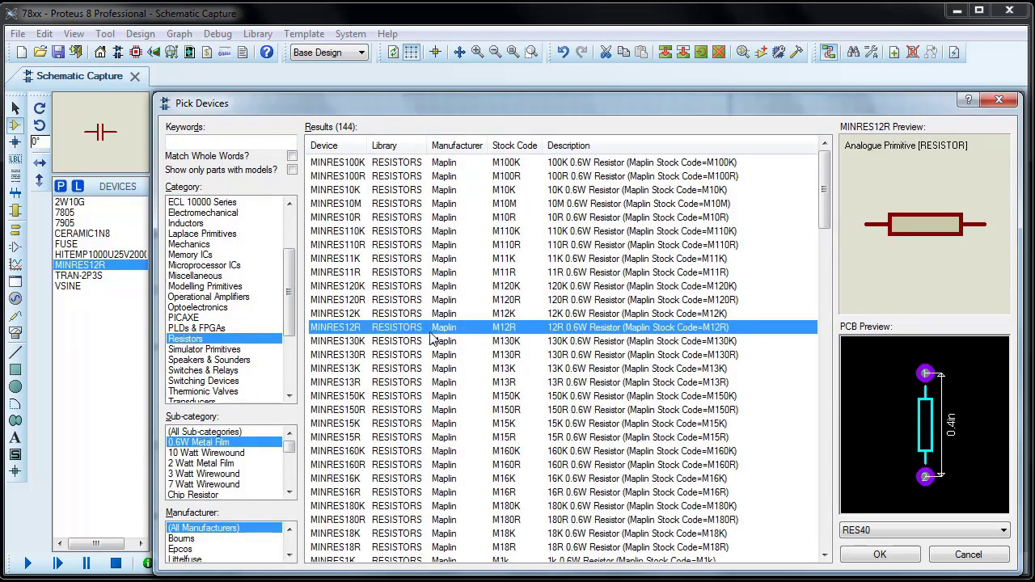
# Step: Add the animated LED-YELLOW from the Optoelectronics LEDs to the device list
pyautogui.moveTo(292, 323)
pyautogui.mouseDown()
pyautogui.moveTo(294, 374)
pyautogui.moveTo(294, 287)
pyautogui.moveTo(287, 327)
pyautogui.mouseUp()
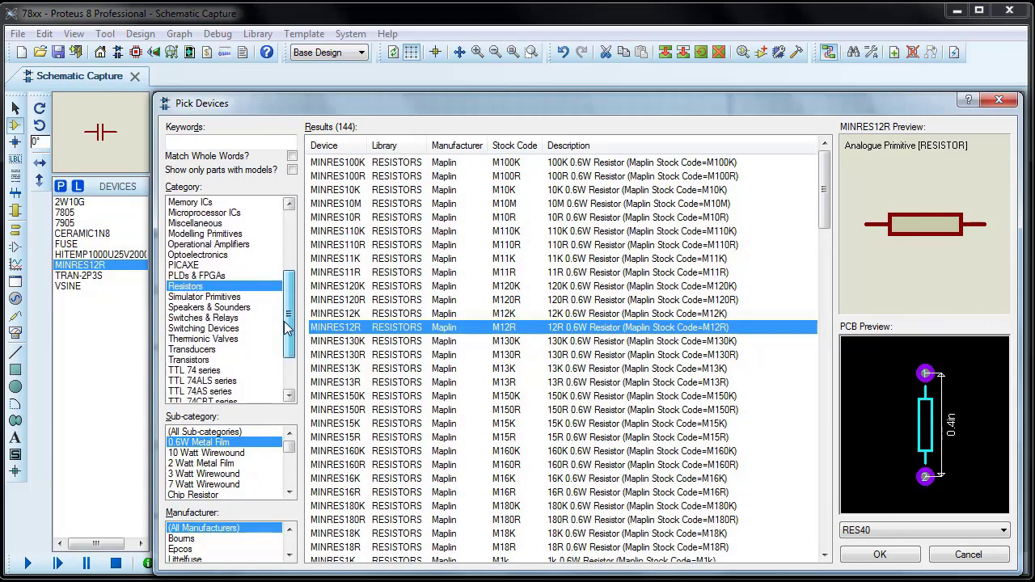
pyautogui.click(197, 254)
pyautogui.moveTo(291, 452); pyautogui.dragTo(292, 486)
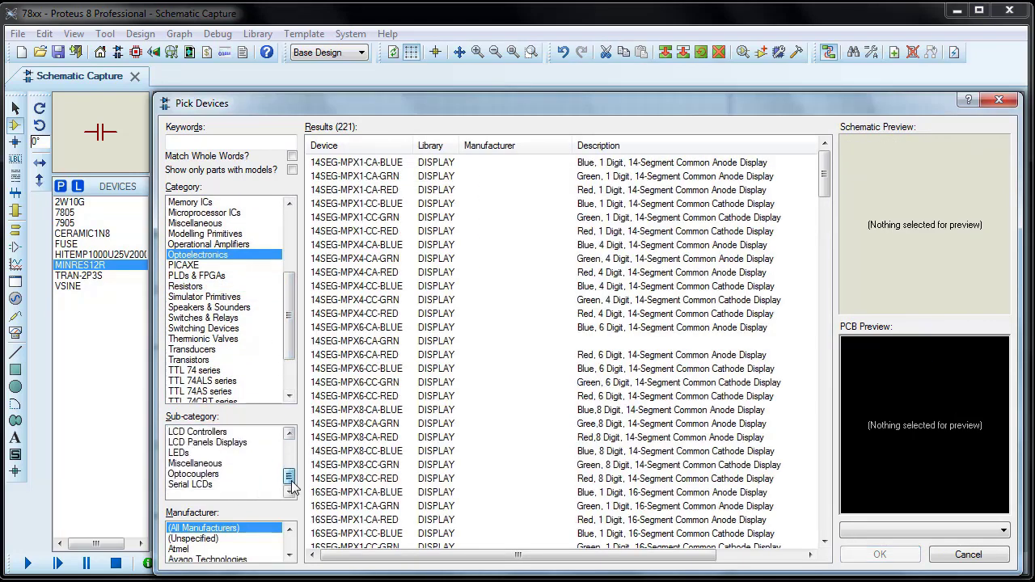
pyautogui.click(181, 453)
pyautogui.doubleClick(518, 287)
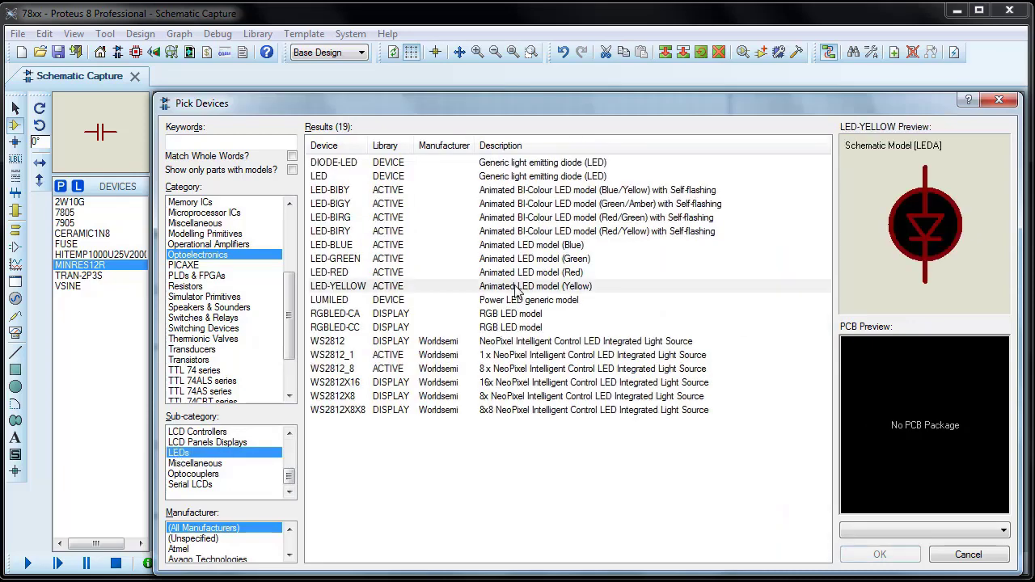
pyautogui.click(889, 561)
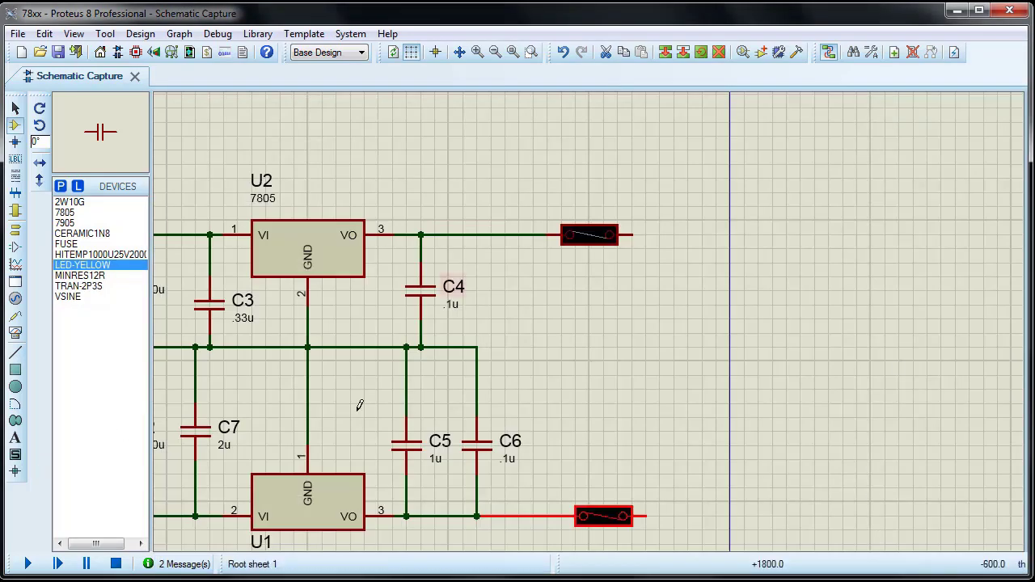
# Step: Place a yellow LED beside C4, and extend the ground line and both fuse outputs to aligned end points beyond the fuses
pyautogui.click(507, 273)
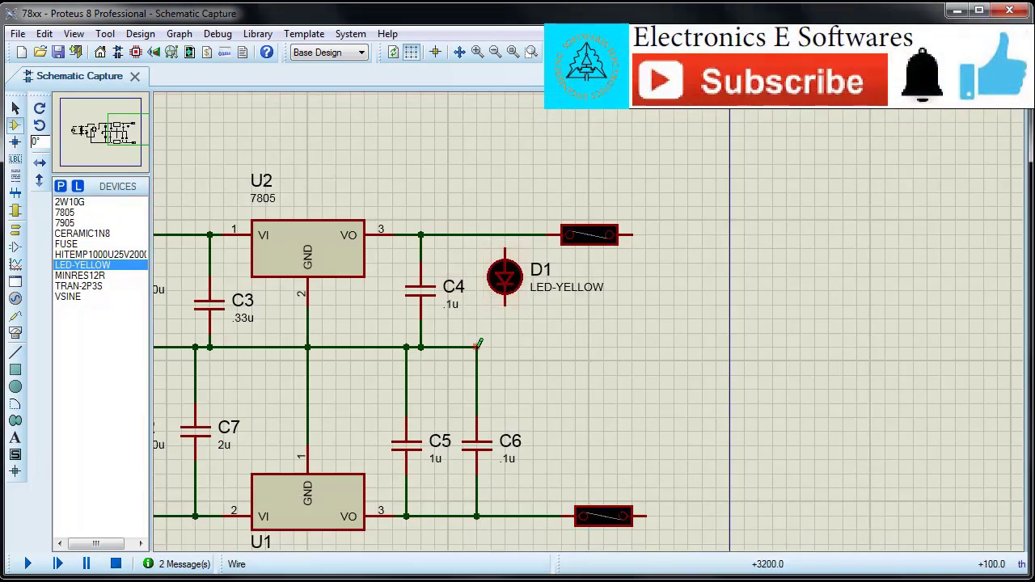
pyautogui.click(476, 347)
pyautogui.doubleClick(688, 347)
pyautogui.click(632, 235)
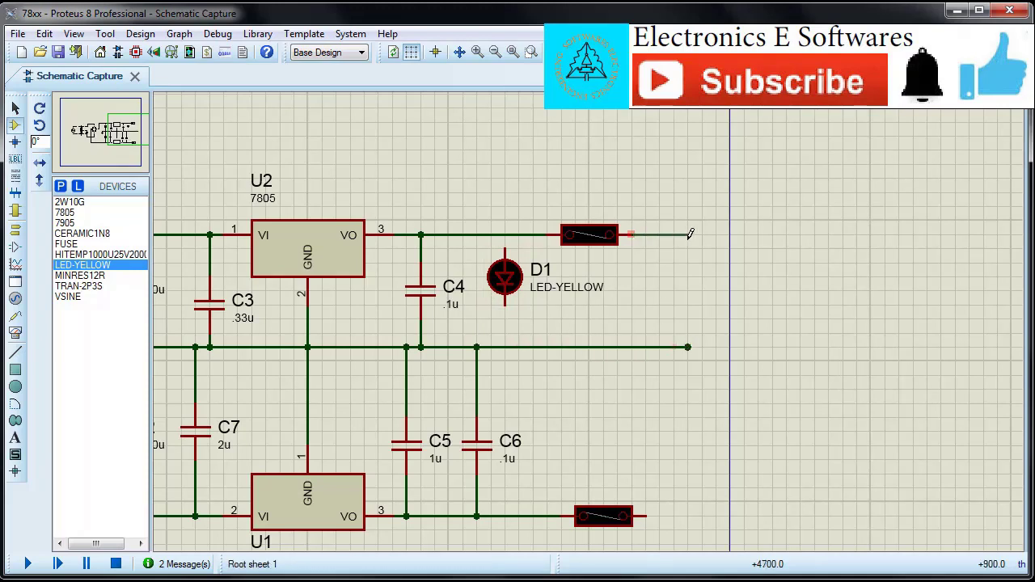
pyautogui.click(647, 516)
pyautogui.doubleClick(687, 516)
# Step: Place a second yellow LED beside C6 and two MINRES12R resistors, one above and one below the ground line
pyautogui.click(547, 435)
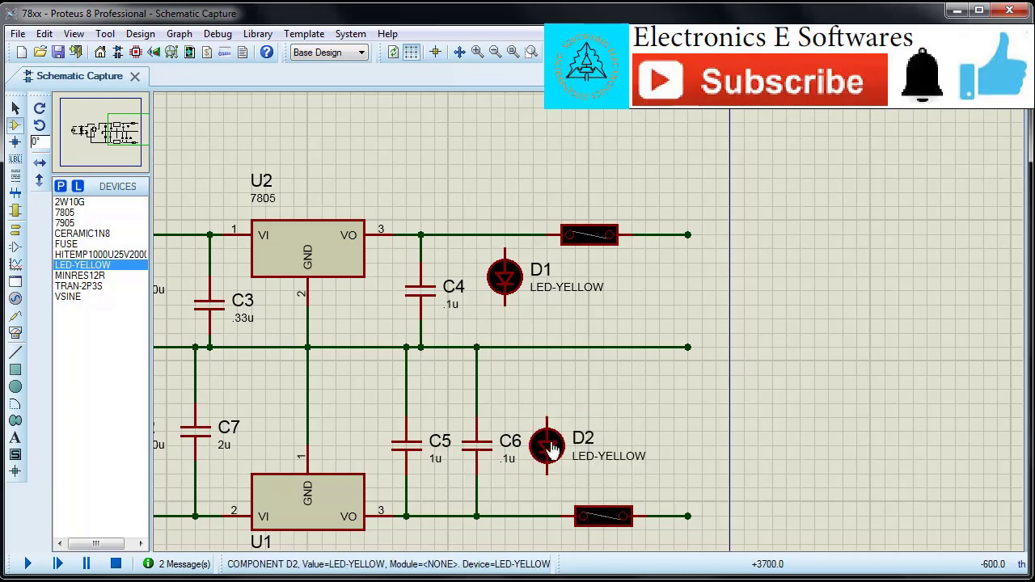
pyautogui.click(90, 276)
pyautogui.click(554, 319)
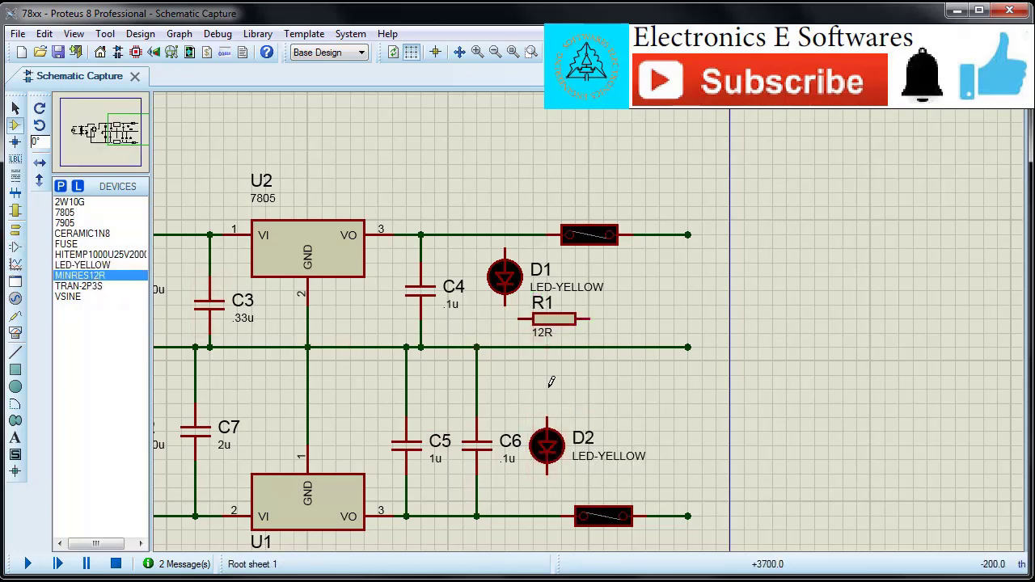
pyautogui.click(567, 374)
# Step: Wire R2 to the ground line and D1 in series with R1 between U2's output and ground, and set R1's resistance to 270
pyautogui.click(603, 374)
pyautogui.click(605, 347)
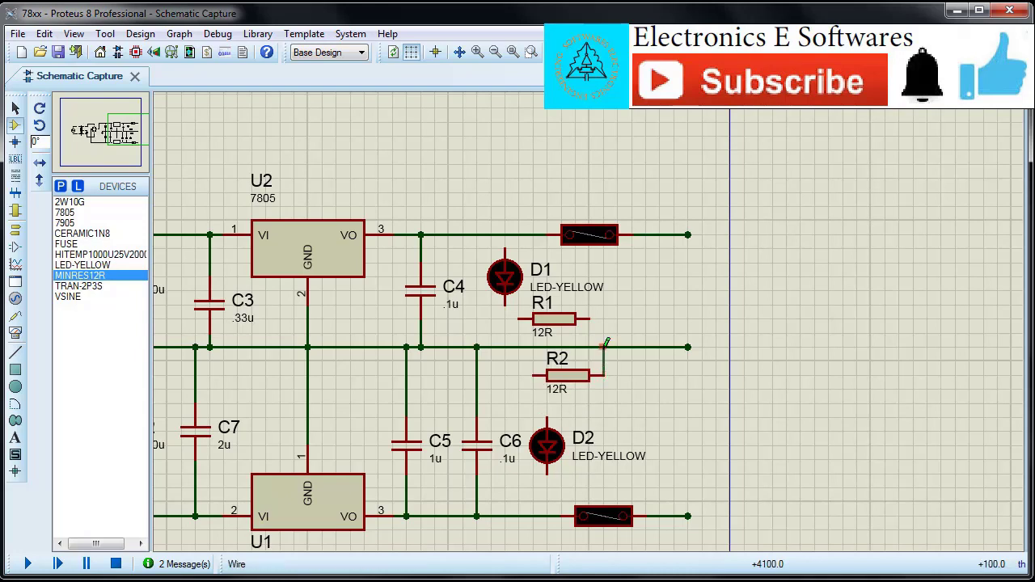
pyautogui.click(589, 318)
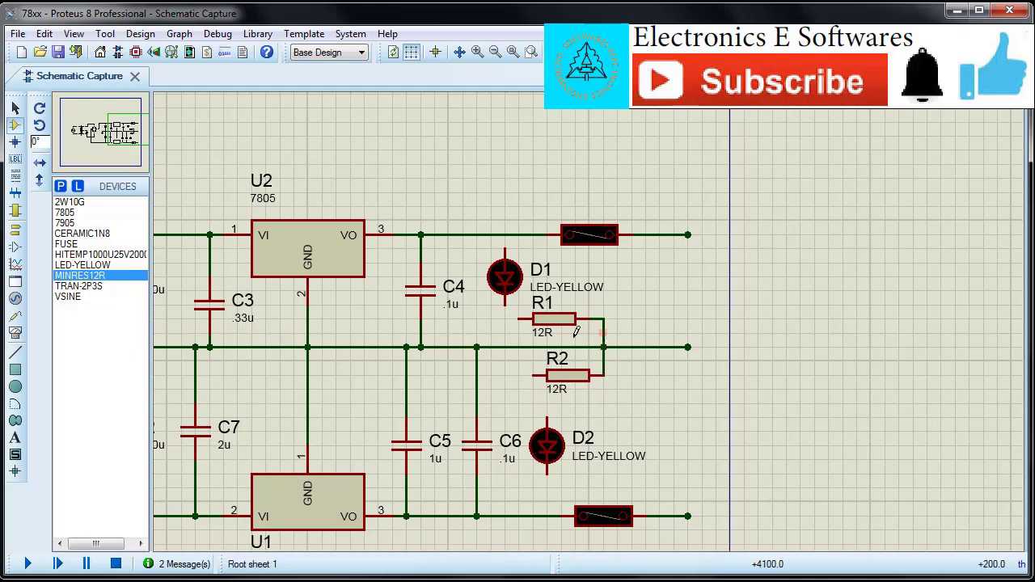
pyautogui.click(520, 318)
pyautogui.click(505, 235)
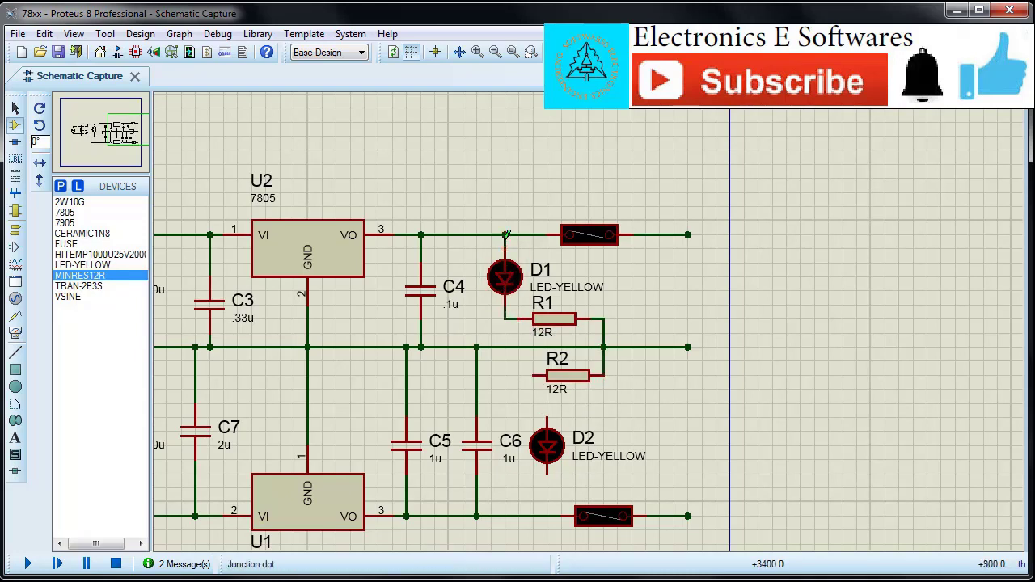
pyautogui.doubleClick(558, 321)
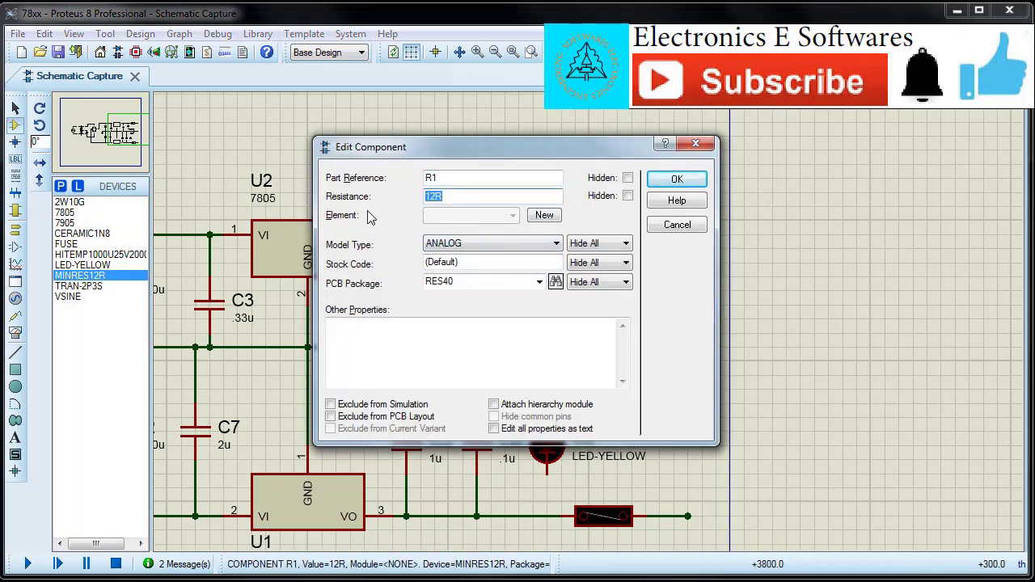
pyautogui.click(675, 180)
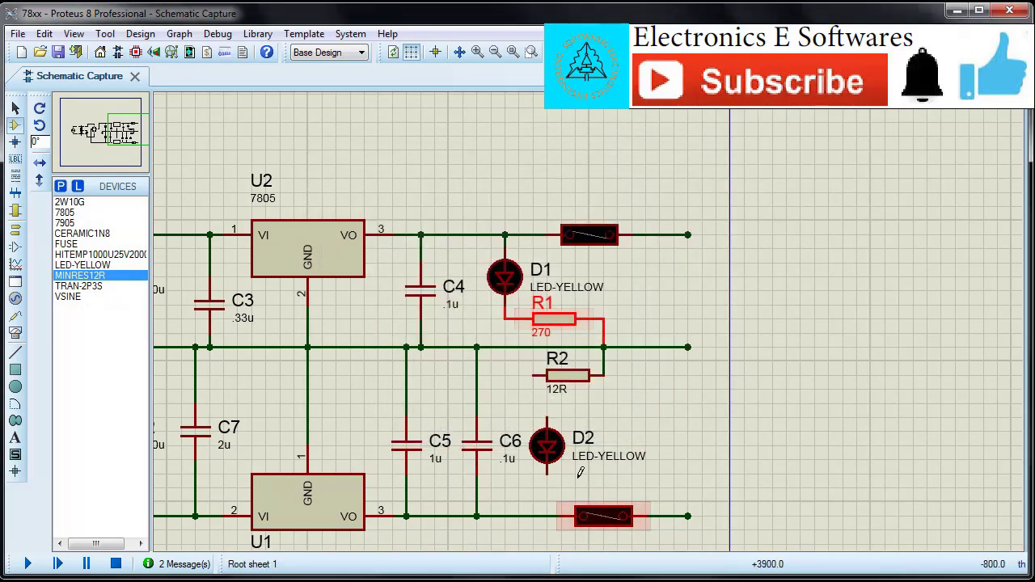
# Step: Wire D2 in series between R2 and U1's output line, and set R2's resistance to 270
pyautogui.click(547, 417)
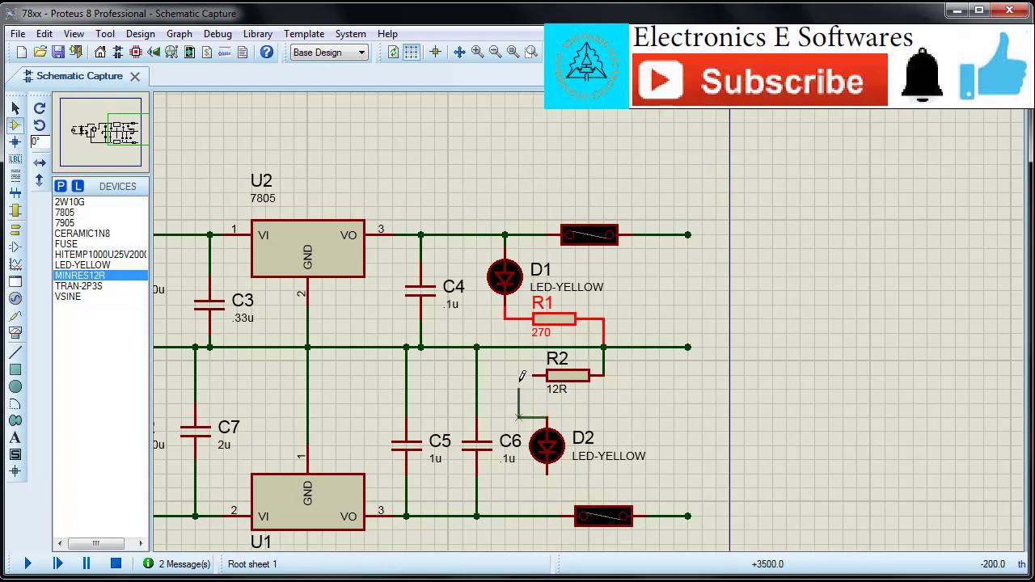
pyautogui.click(534, 375)
pyautogui.click(548, 477)
pyautogui.click(547, 516)
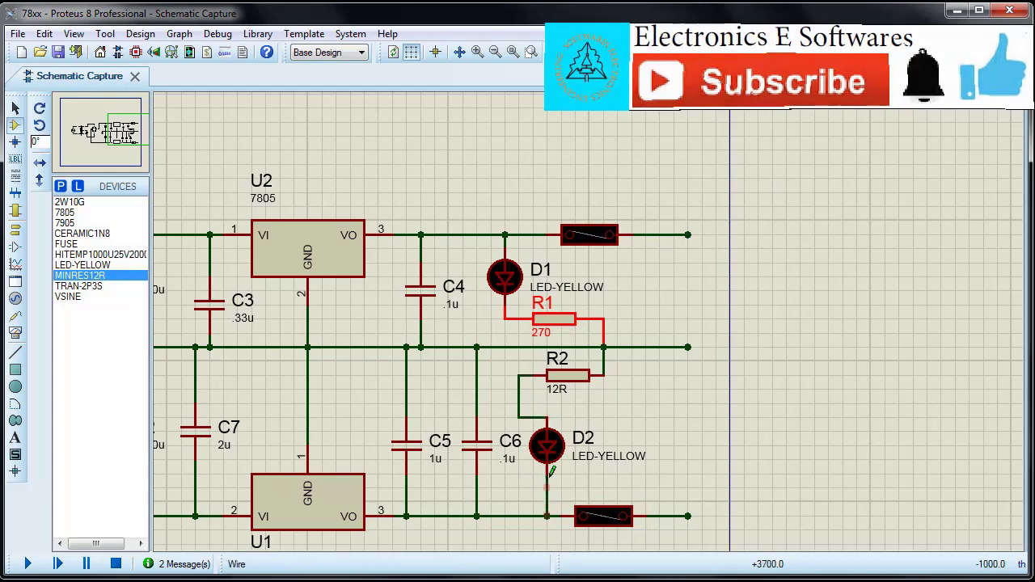
pyautogui.doubleClick(565, 376)
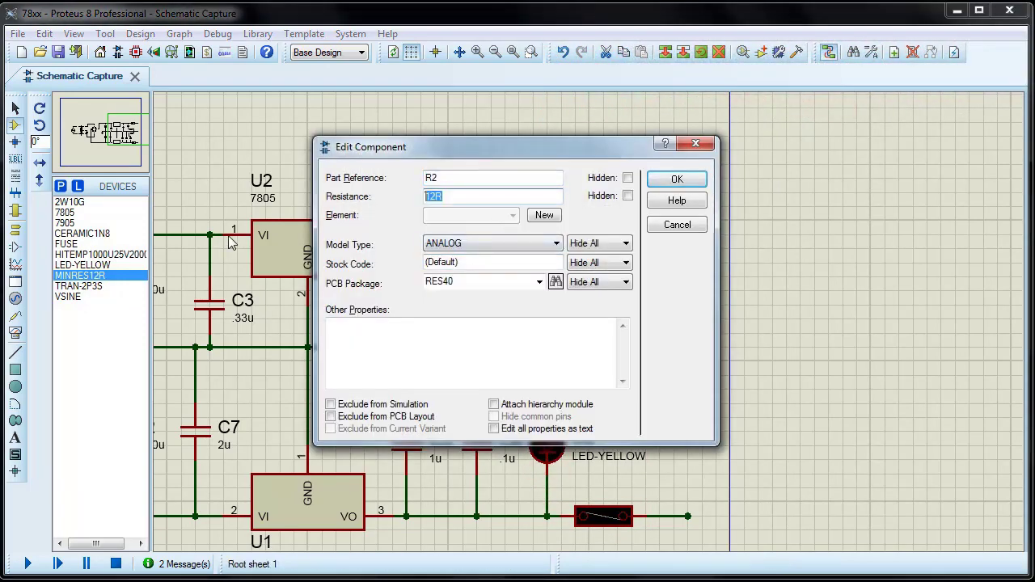
pyautogui.click(675, 180)
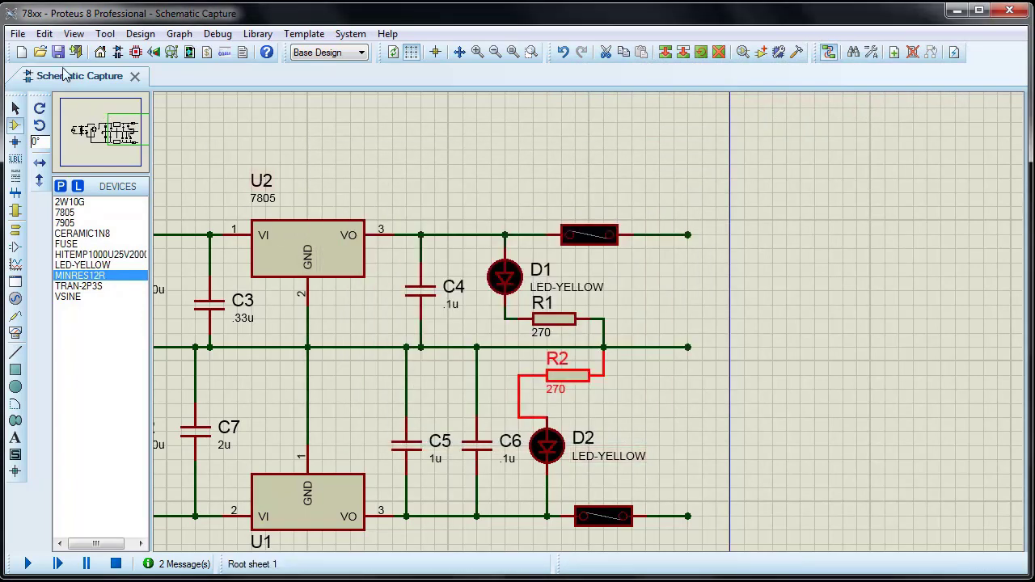
# Step: Run the simulation to check both LED indicators within the whole power supply circuit
pyautogui.click(27, 564)
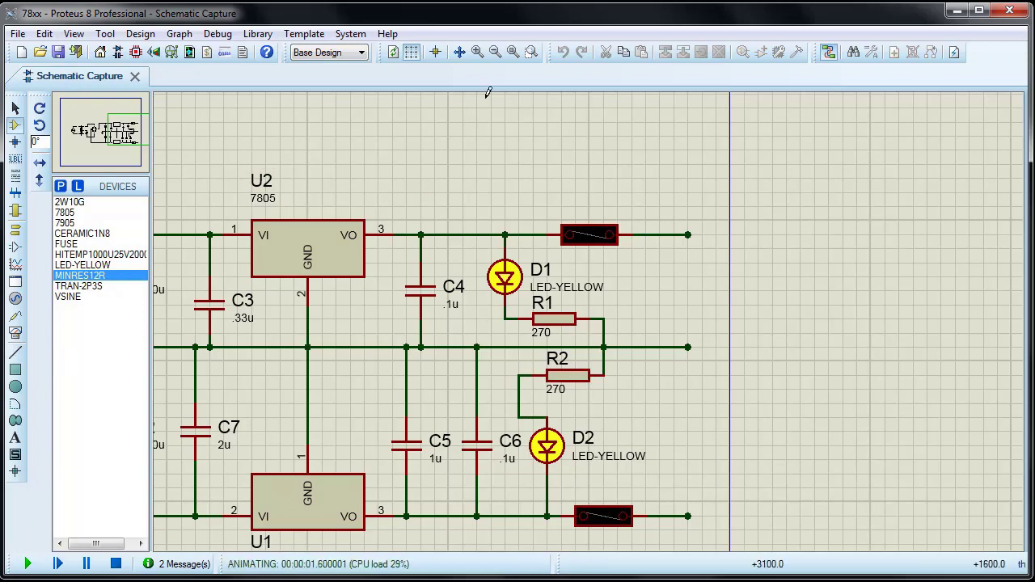
pyautogui.click(513, 52)
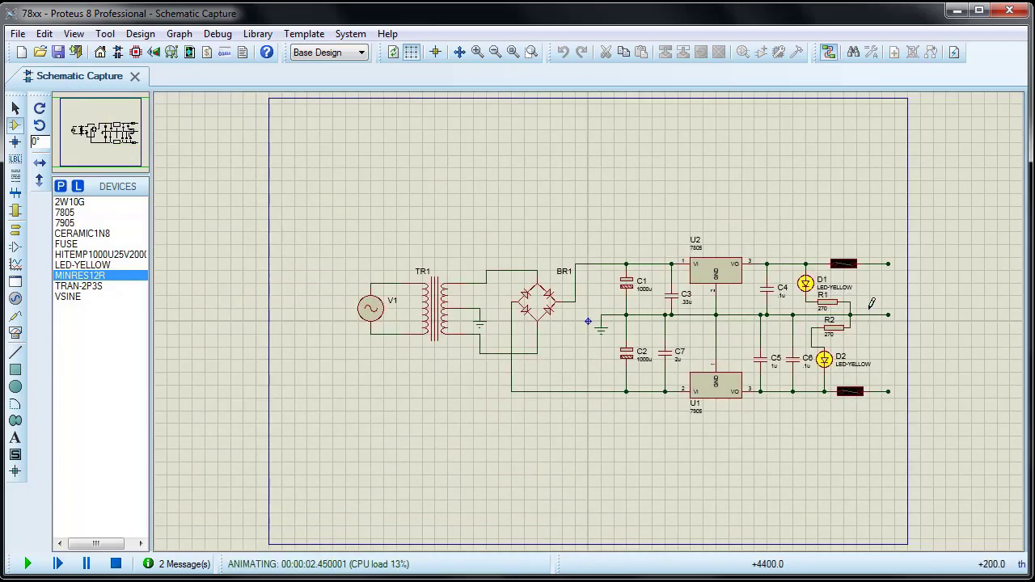
pyautogui.scroll(2, 873, 305)
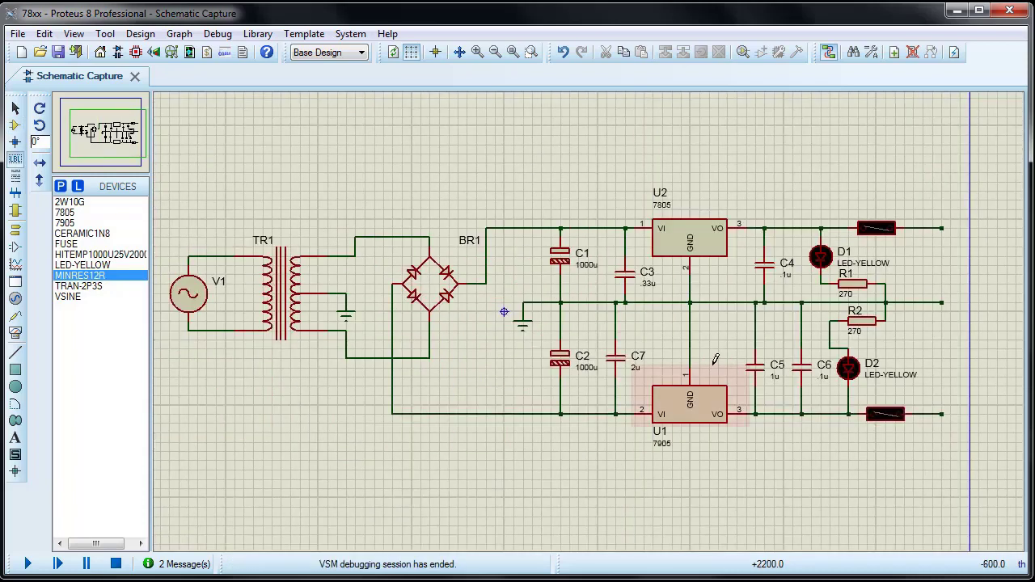
# Step: Label the upper fuse's output wire VCC, the ground line GND, and the lower fuse's output wire VEE
pyautogui.click(924, 228)
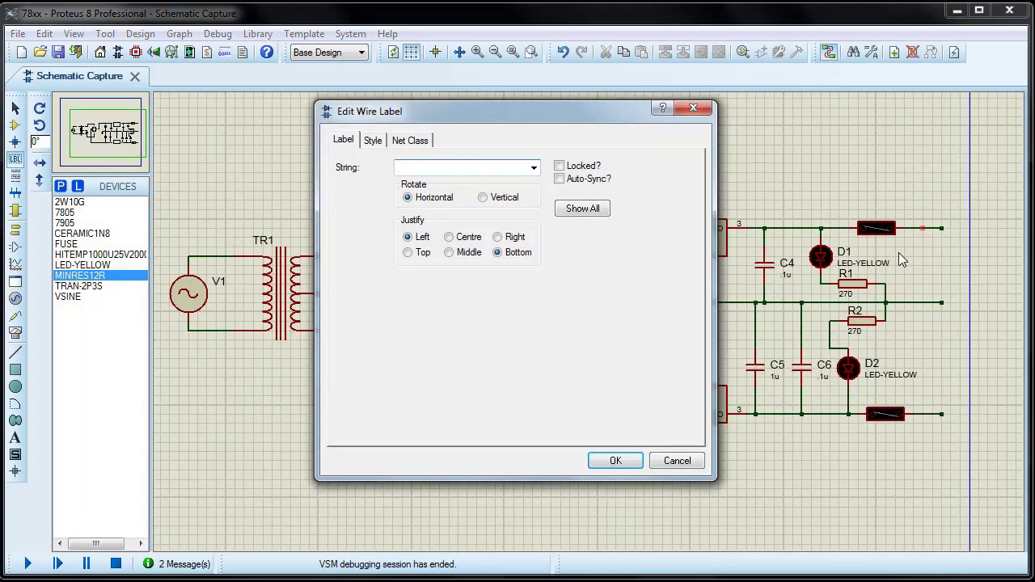
pyautogui.click(615, 461)
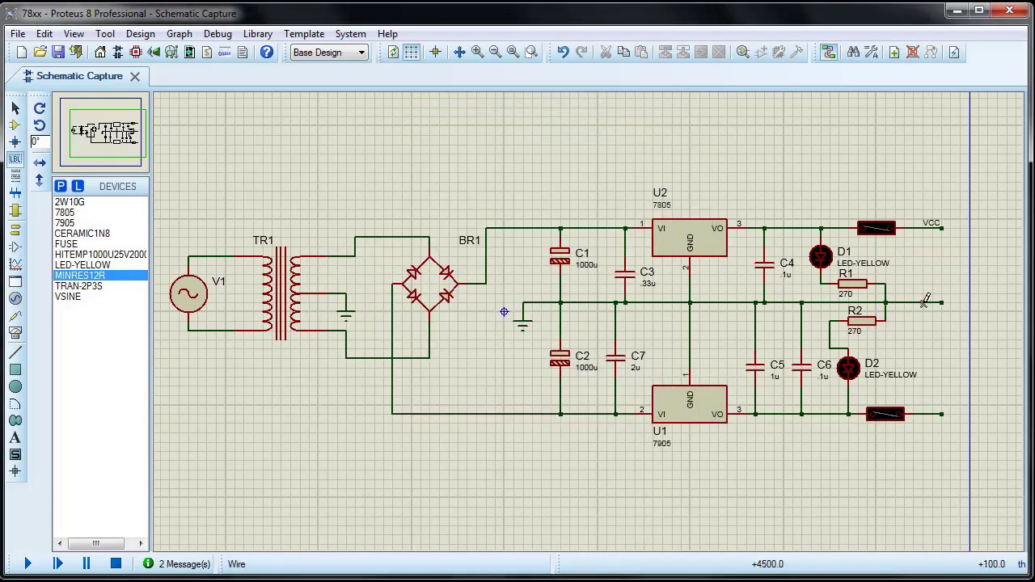
pyautogui.click(923, 304)
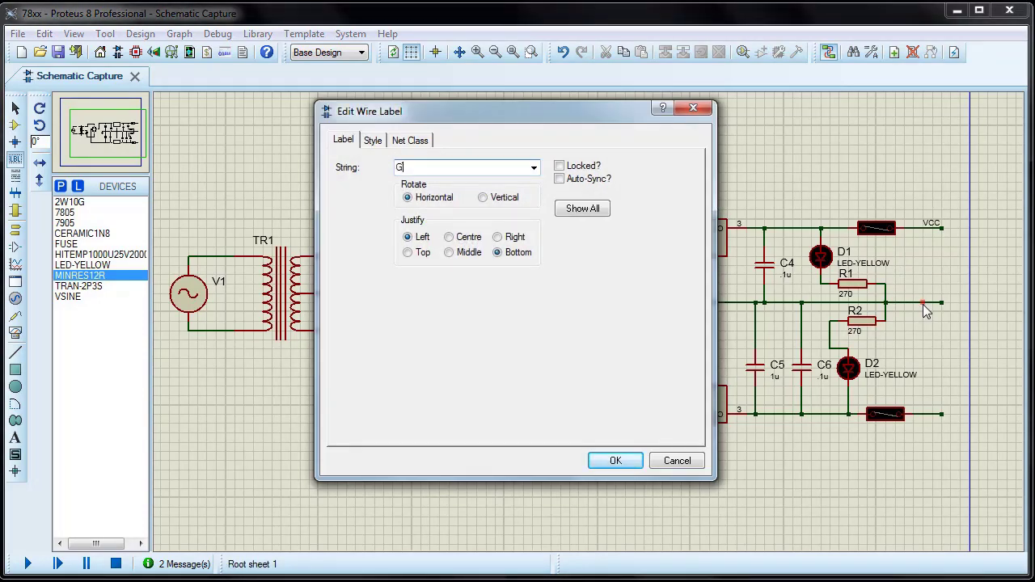
pyautogui.click(613, 459)
pyautogui.click(930, 412)
pyautogui.click(617, 460)
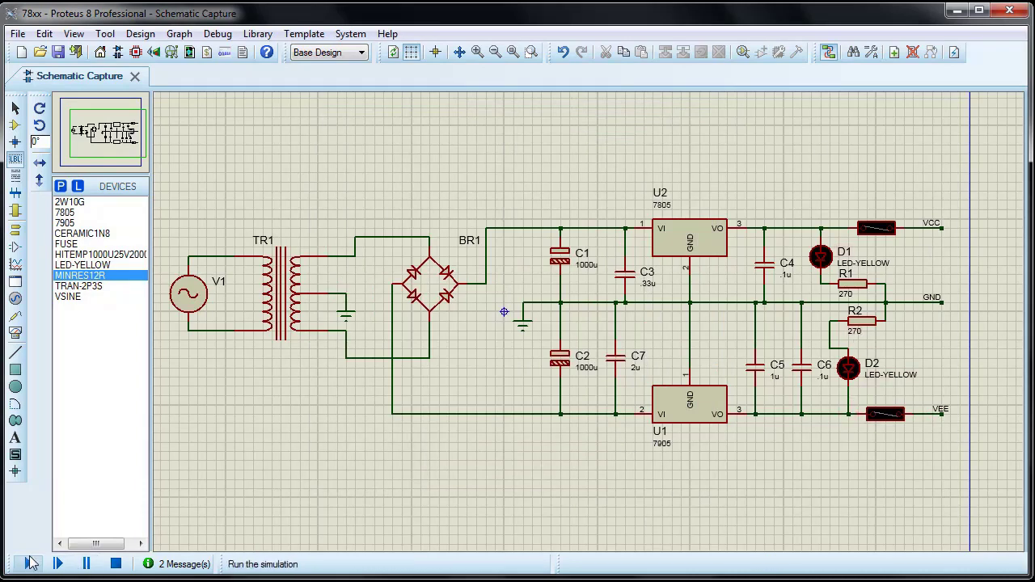
# Step: Simulate the circuit again with the labelled outputs to check D1 and D2, and stop the simulation
pyautogui.click(31, 563)
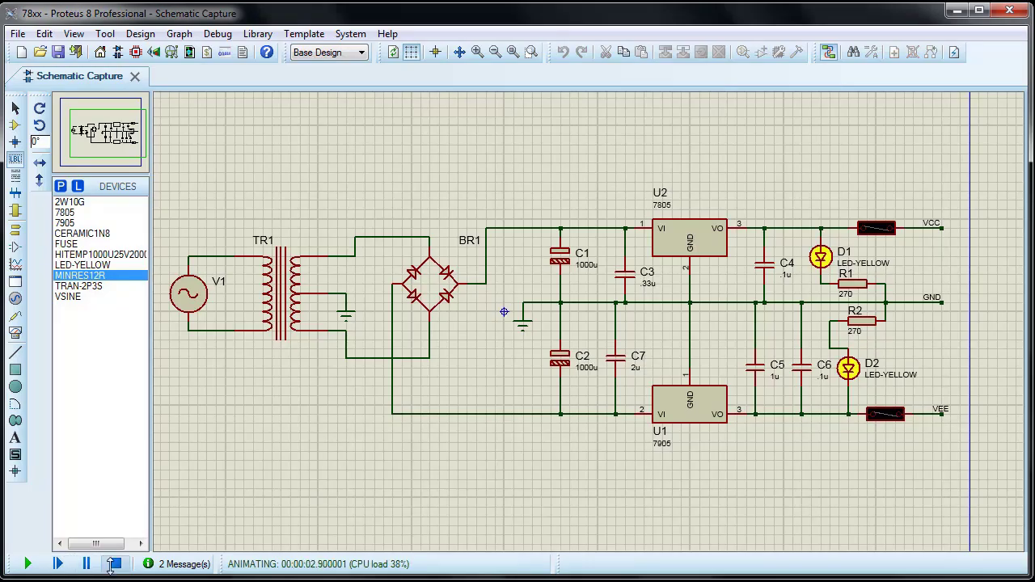
pyautogui.click(118, 564)
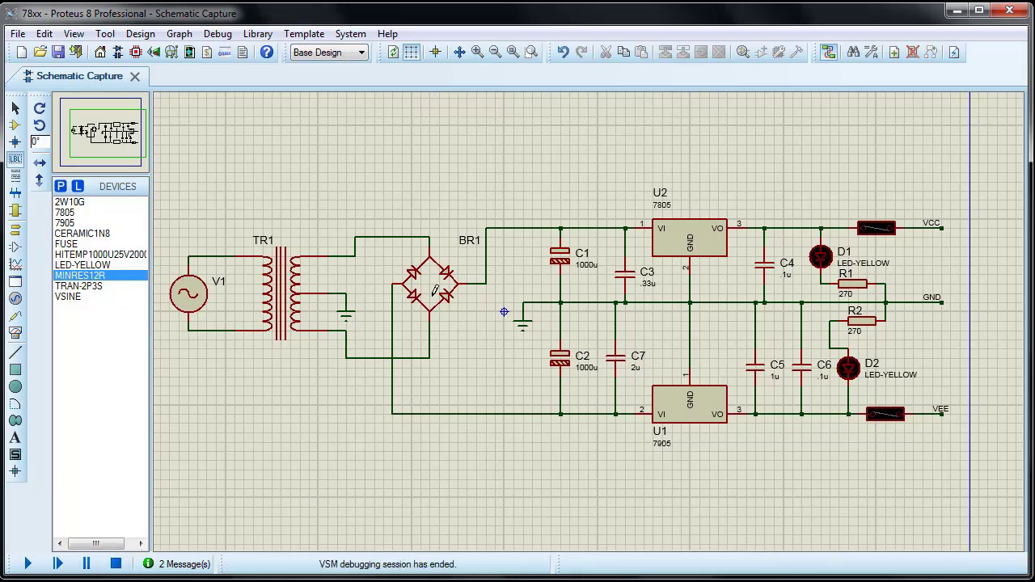